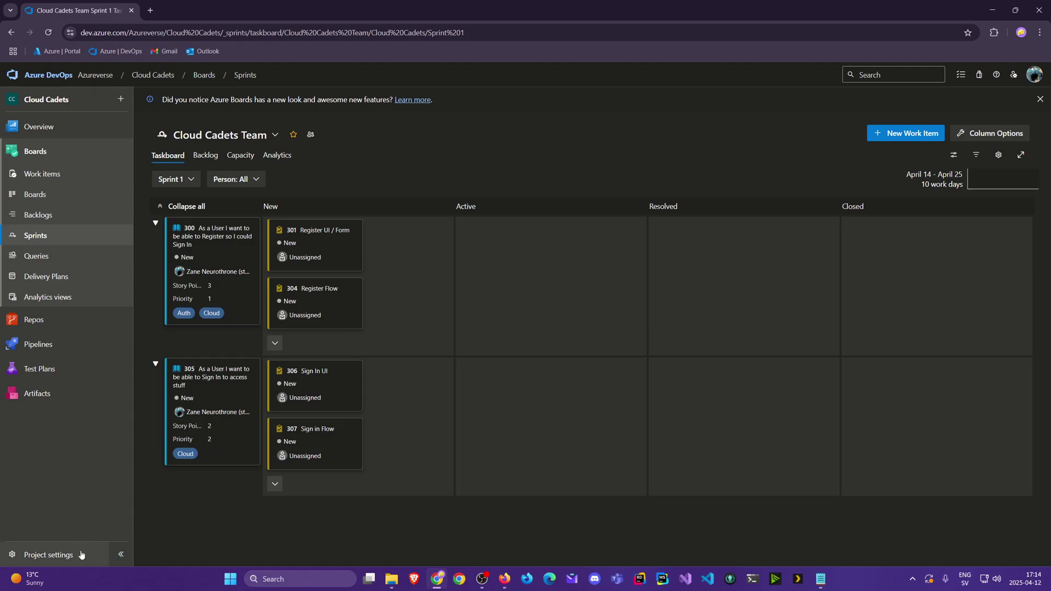
Step: Begin a new team named DevOps Team in the Cloud Cadets project settings
{"action": "left_click", "coordinate": [67, 554]}
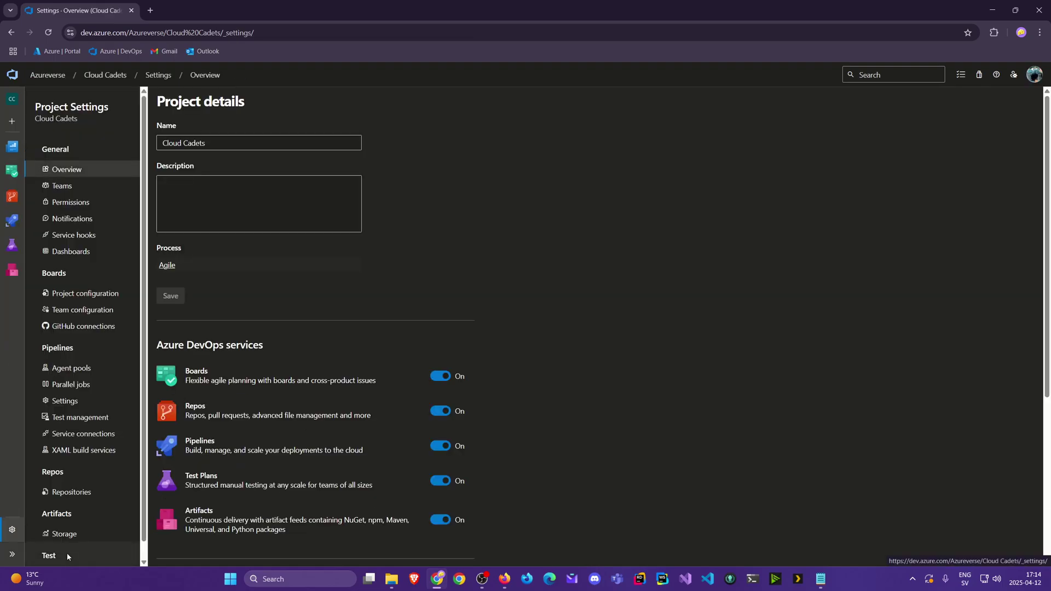
{"action": "left_click", "coordinate": [80, 190]}
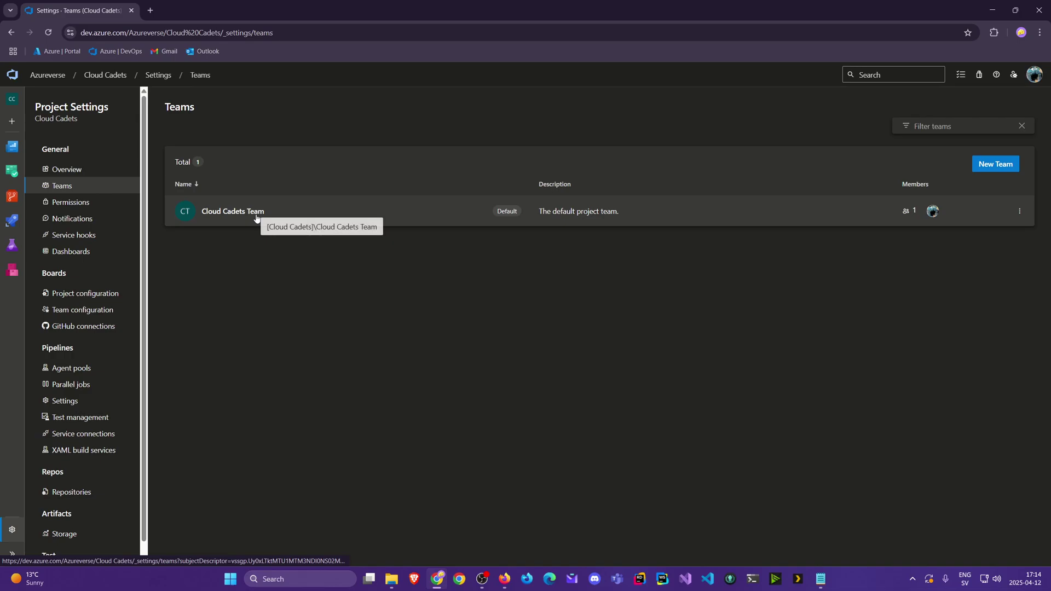
{"action": "left_click", "coordinate": [996, 164]}
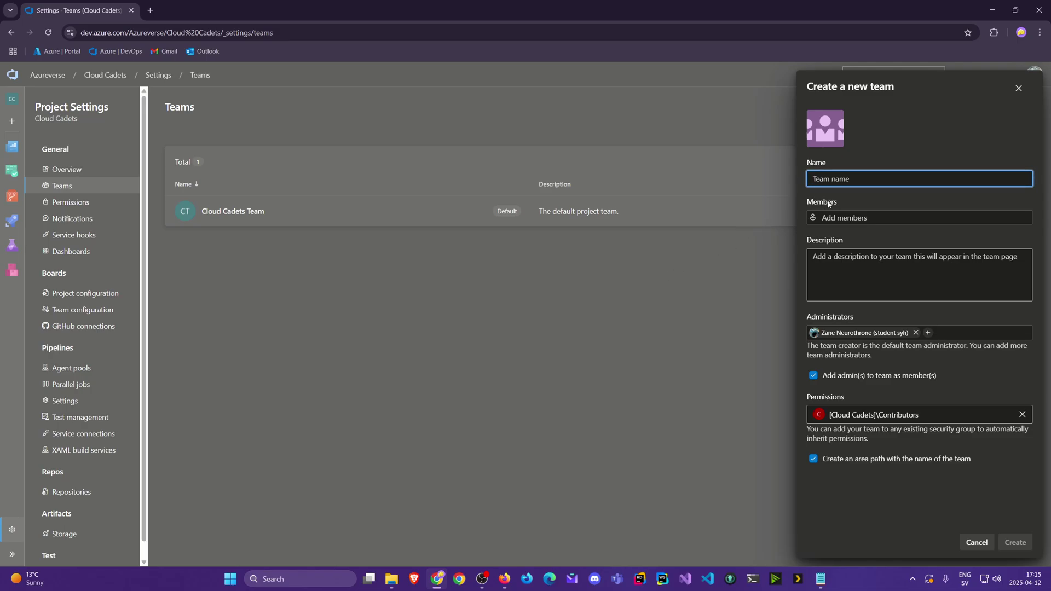
{"action": "type", "text": "DevOps"}
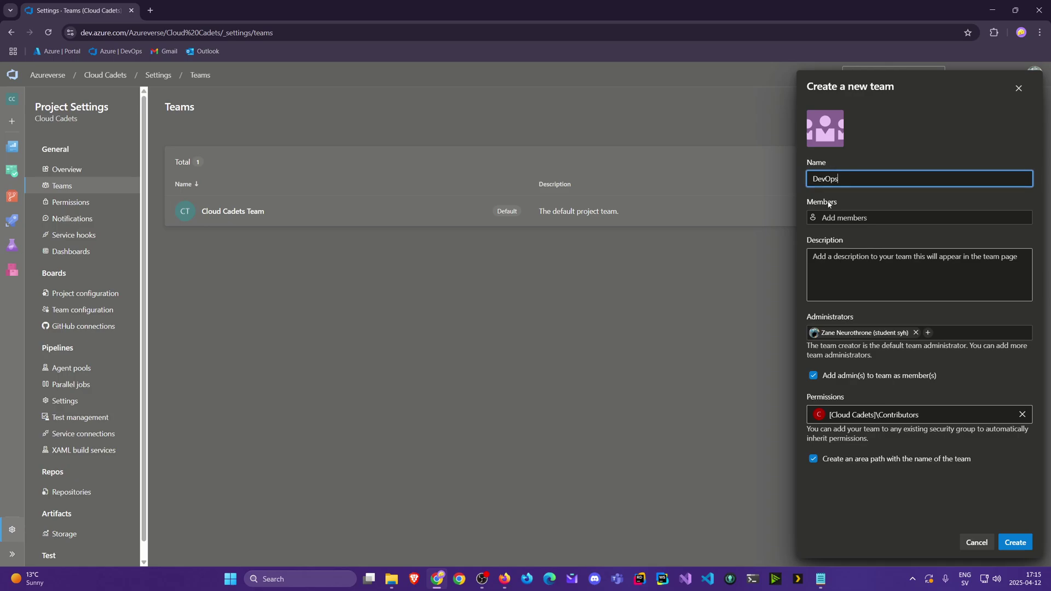
{"action": "type", "text": " Team"}
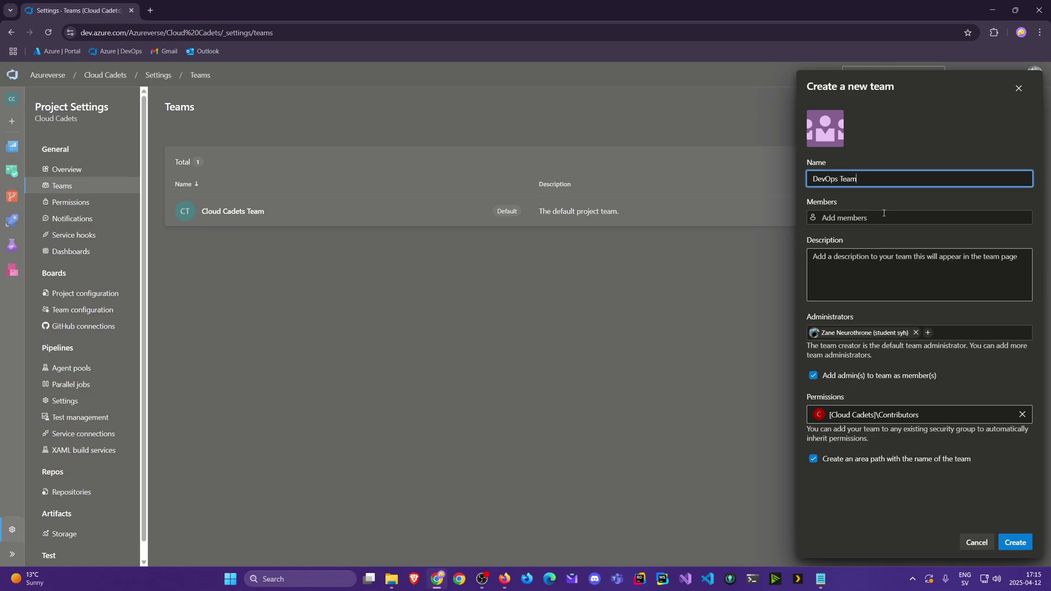
Step: Create the DevOps Team with its administrator included as a member and permissions inherited from the Contributors group
{"action": "left_click", "coordinate": [862, 219]}
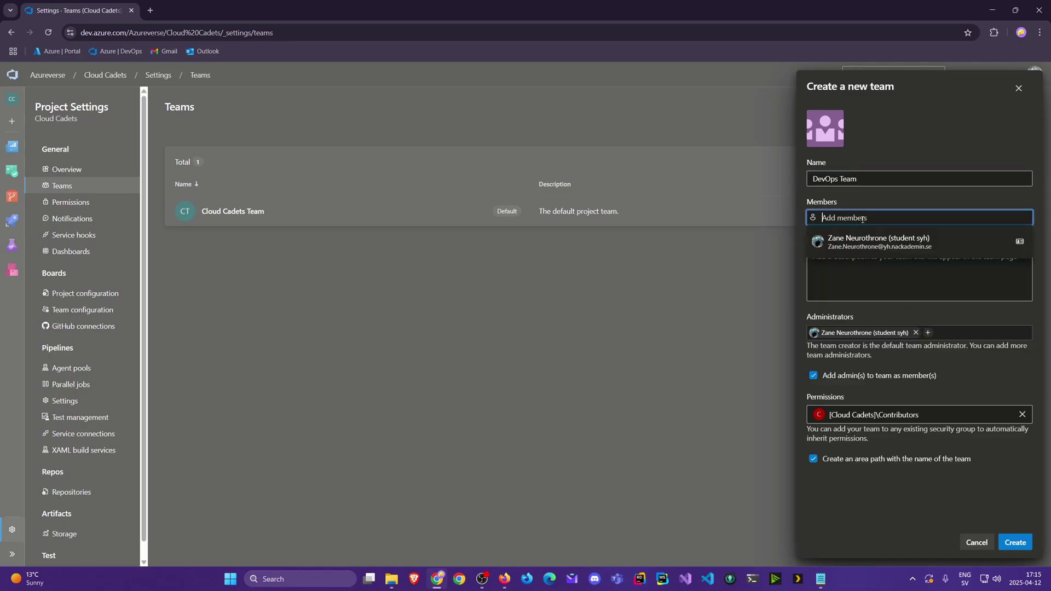
{"action": "left_click", "coordinate": [909, 277]}
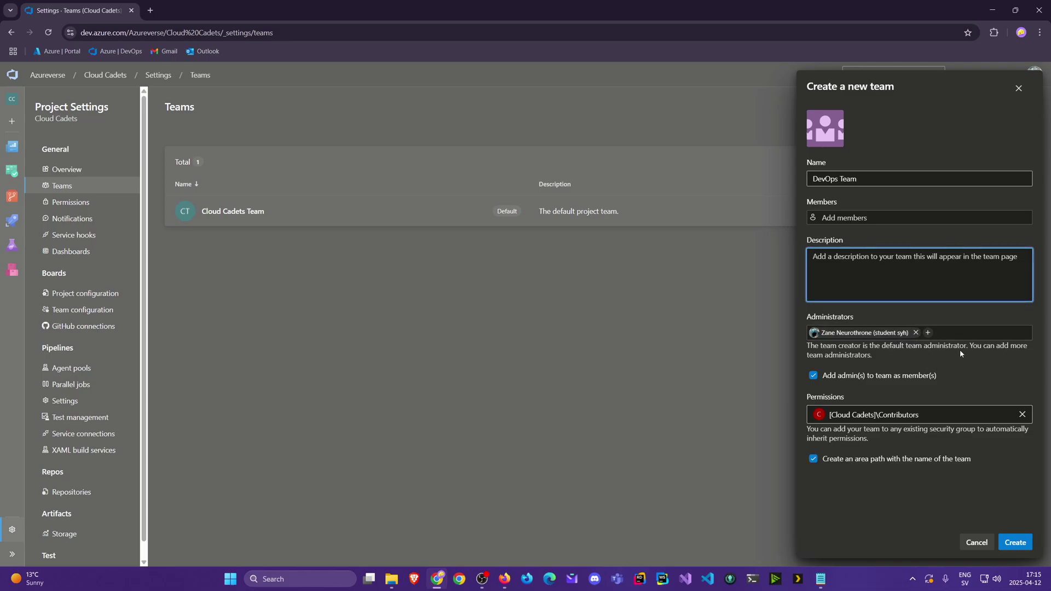
{"action": "left_click", "coordinate": [856, 378]}
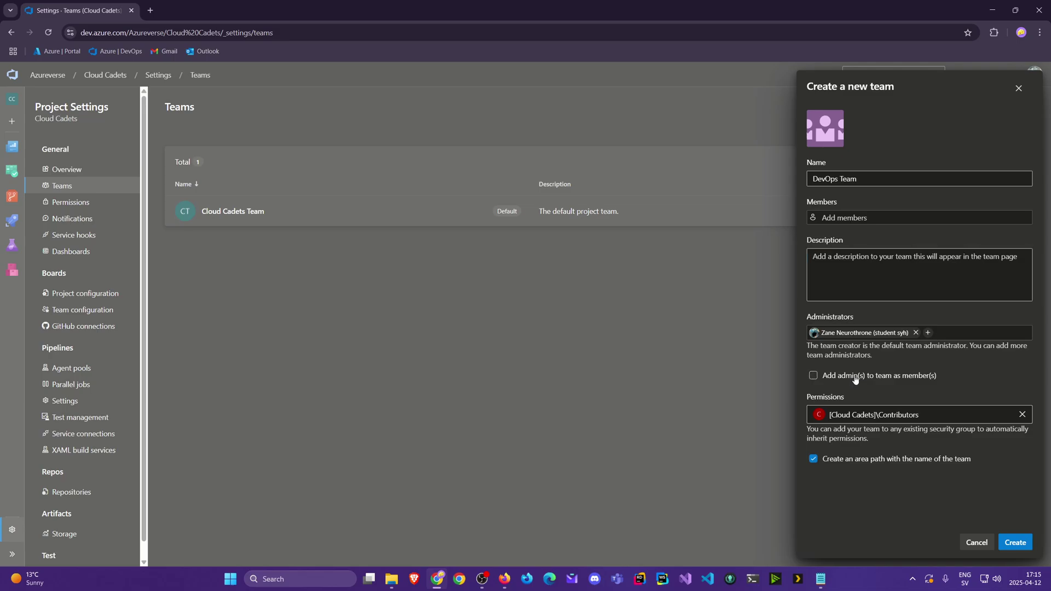
{"action": "left_click", "coordinate": [856, 378]}
{"action": "left_click", "coordinate": [975, 416]}
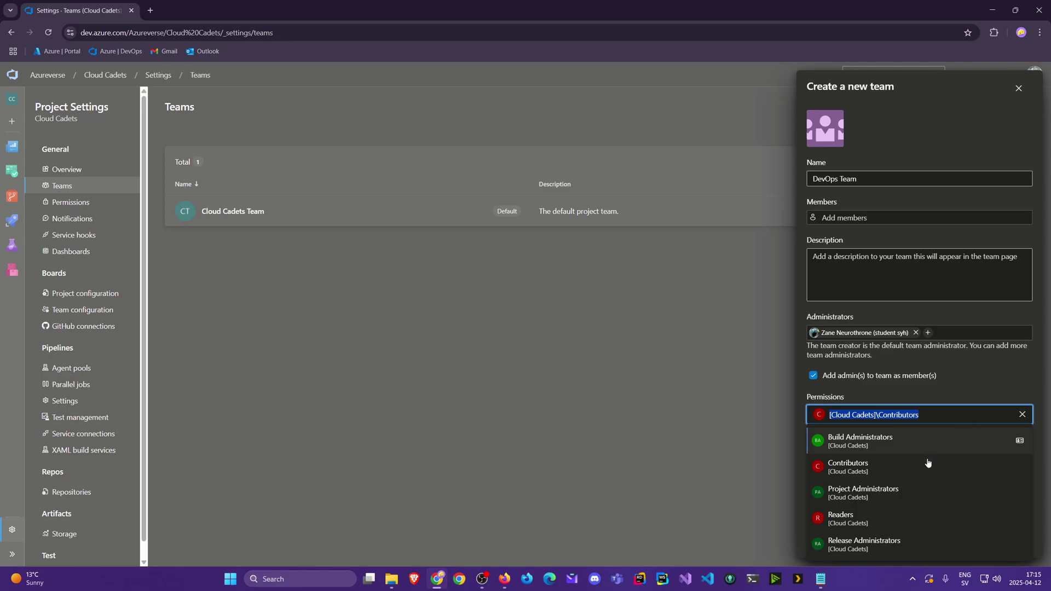
{"action": "left_click", "coordinate": [904, 466]}
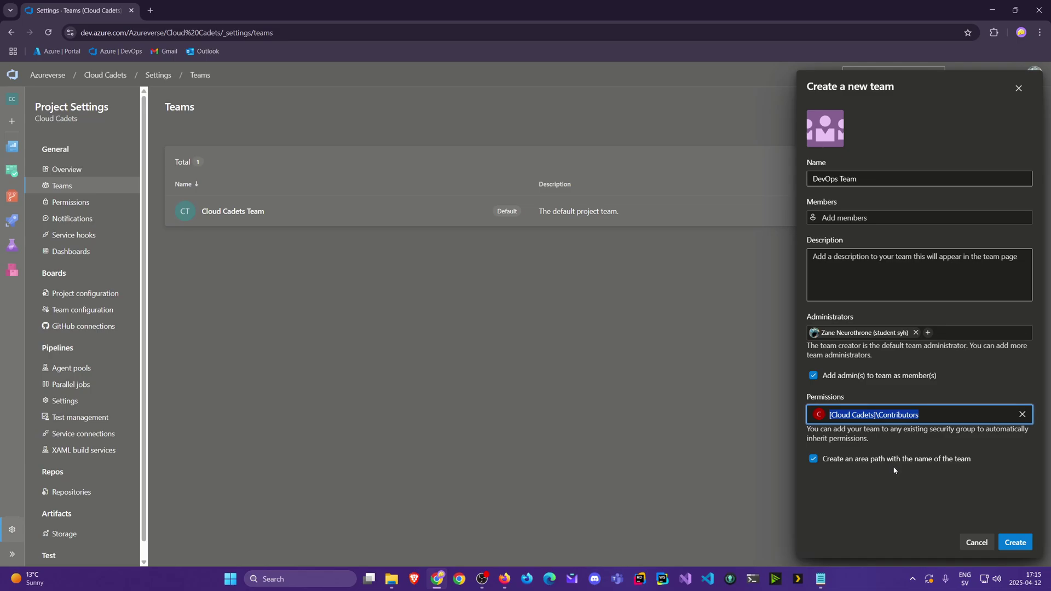
{"action": "left_click", "coordinate": [1024, 541]}
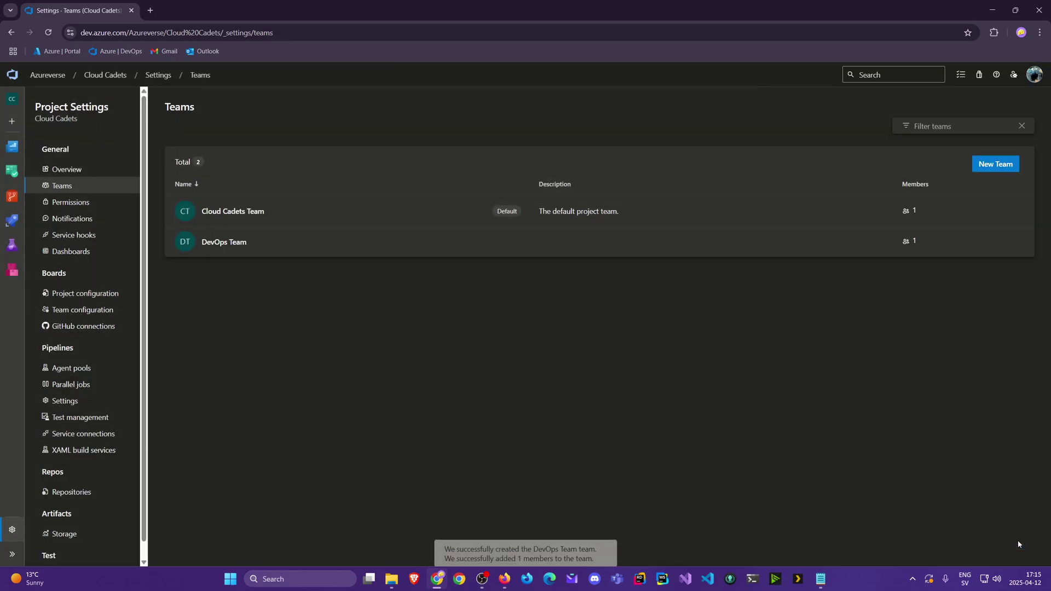
Step: Create another team named Testers Team without adding its administrator as a member
{"action": "left_click", "coordinate": [997, 164]}
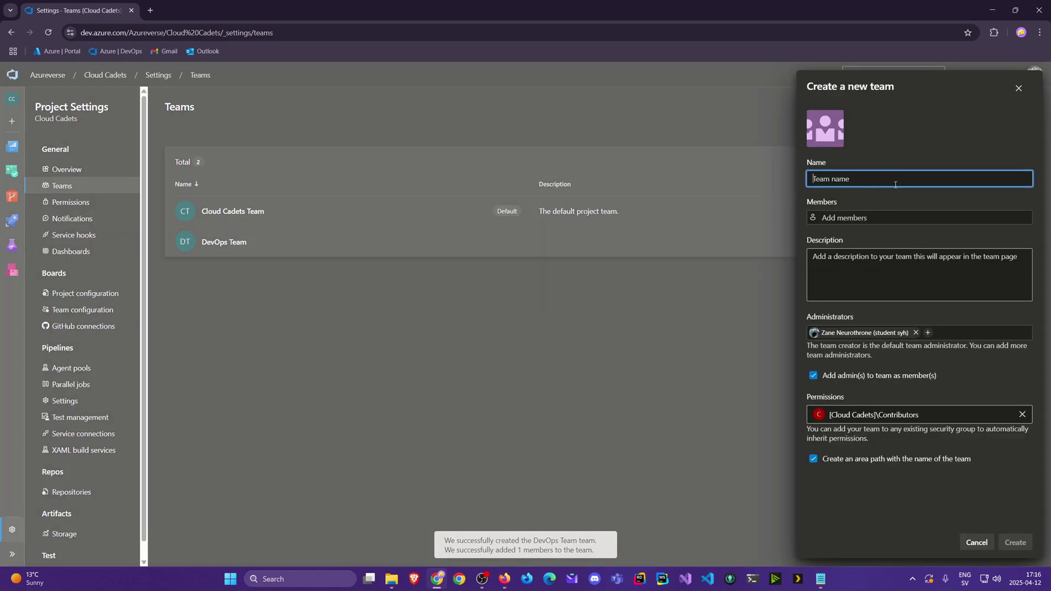
{"action": "type", "text": "Testers Tea"}
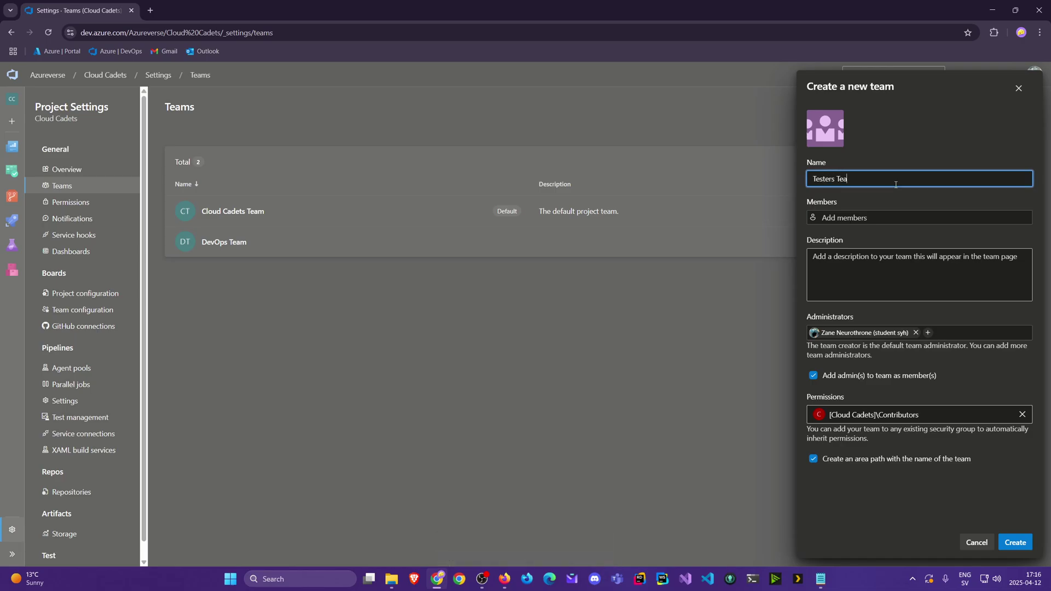
{"action": "type", "text": "m"}
{"action": "left_click", "coordinate": [814, 376]}
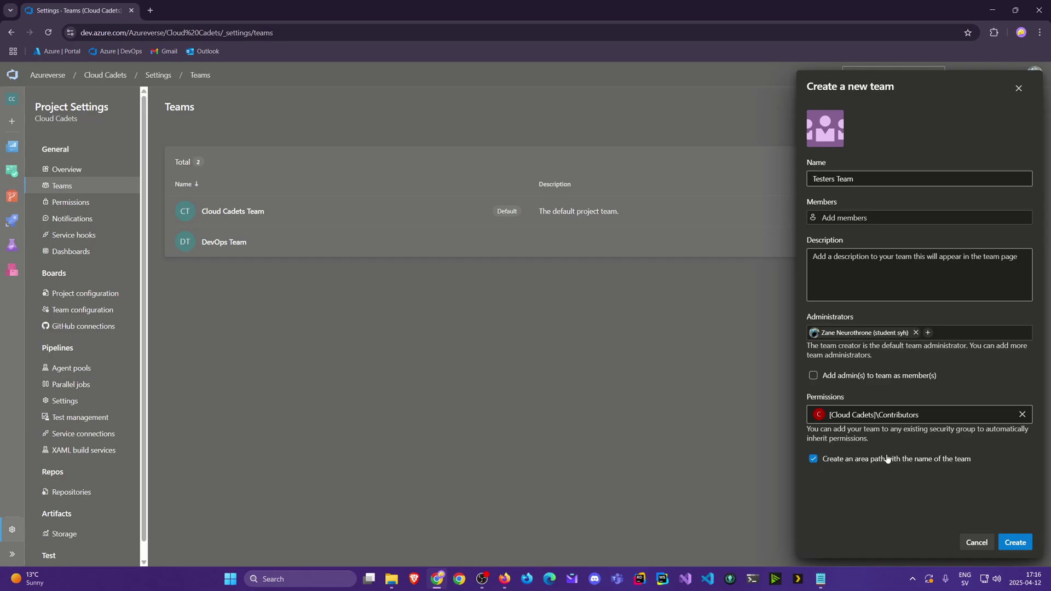
{"action": "left_click", "coordinate": [1022, 544]}
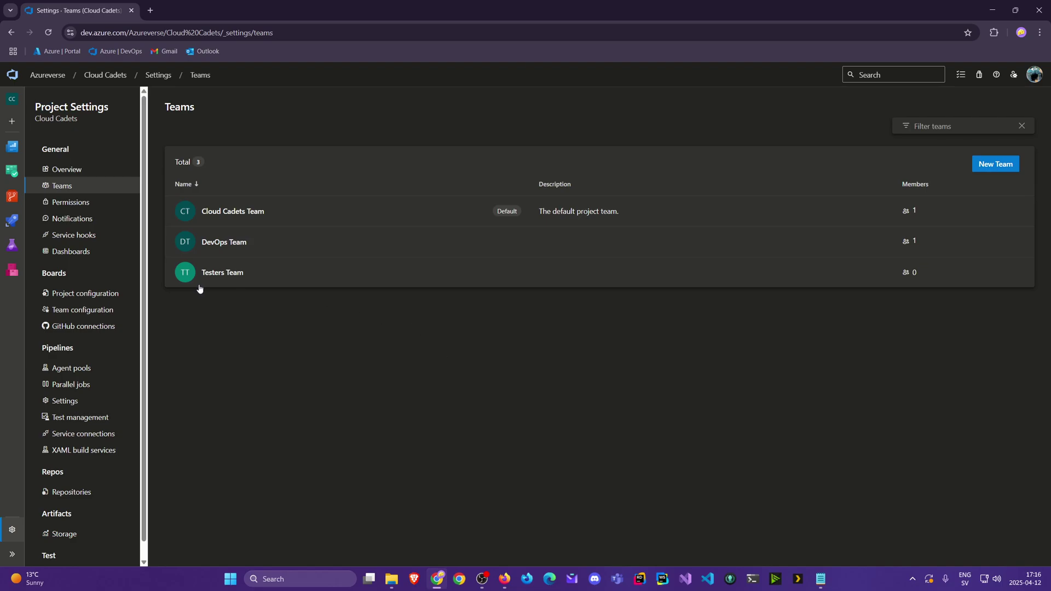
Step: Review the DevOps Team's members, general settings, notification subscriptions and dashboard permissions
{"action": "left_click", "coordinate": [242, 243]}
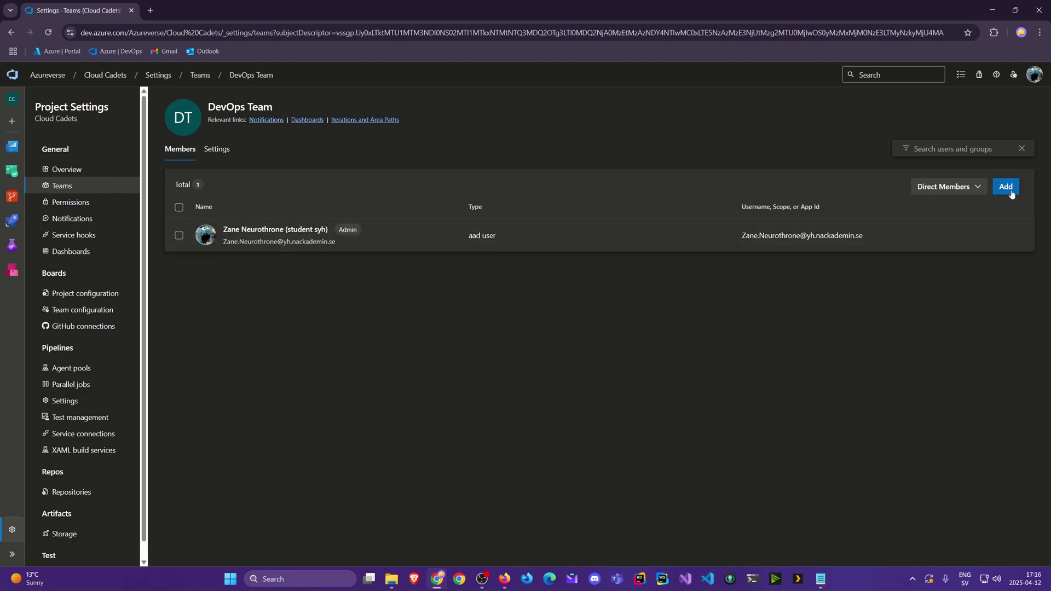
{"action": "left_click", "coordinate": [212, 158]}
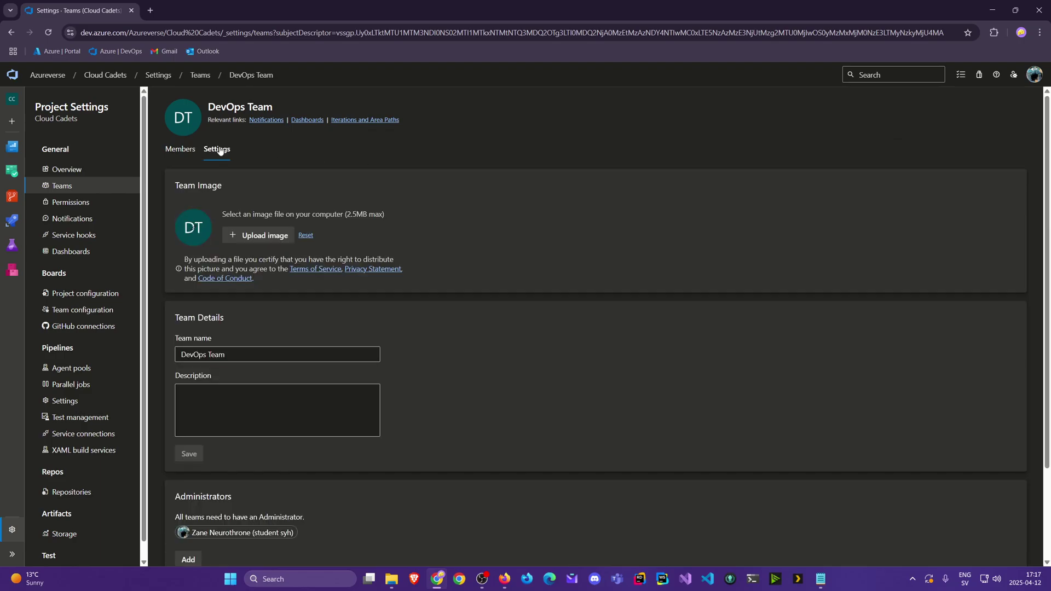
{"action": "scroll", "coordinate": [471, 445], "scroll_direction": "down", "scroll_amount": 2}
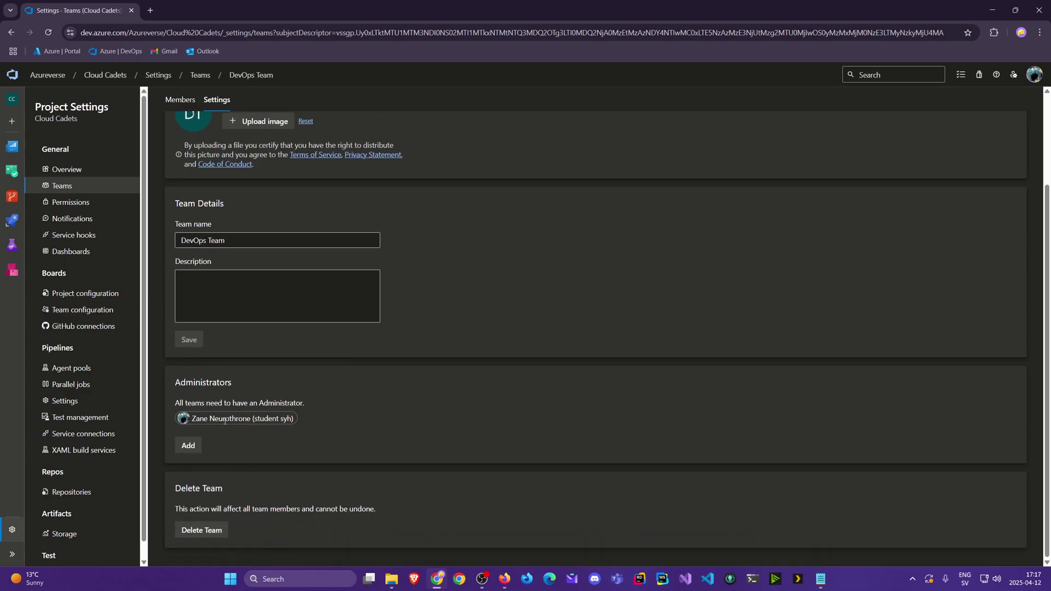
{"action": "scroll", "coordinate": [281, 435], "scroll_direction": "up", "scroll_amount": 2}
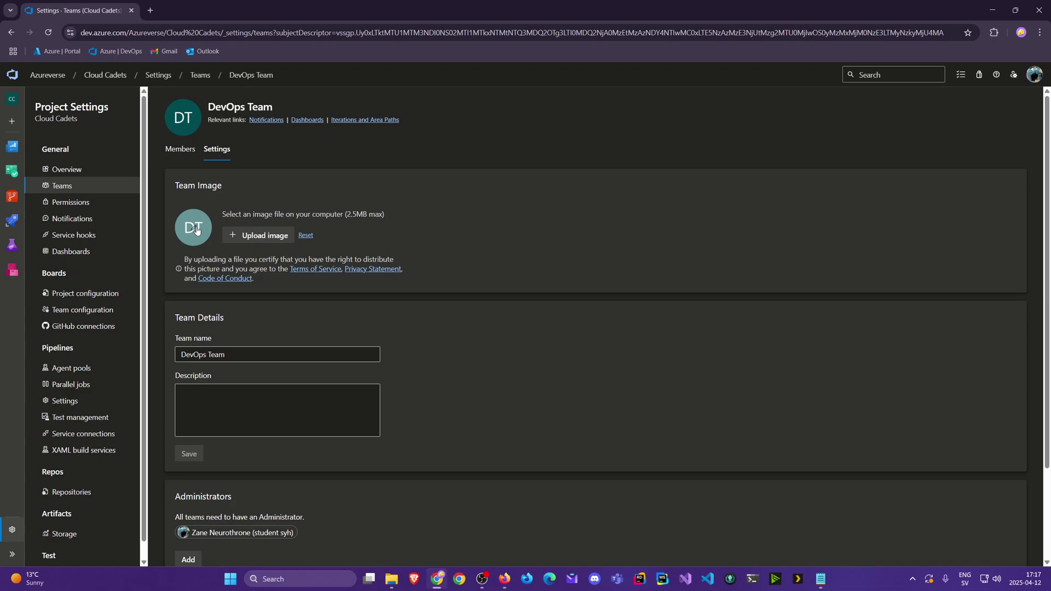
{"action": "middle_click", "coordinate": [272, 121]}
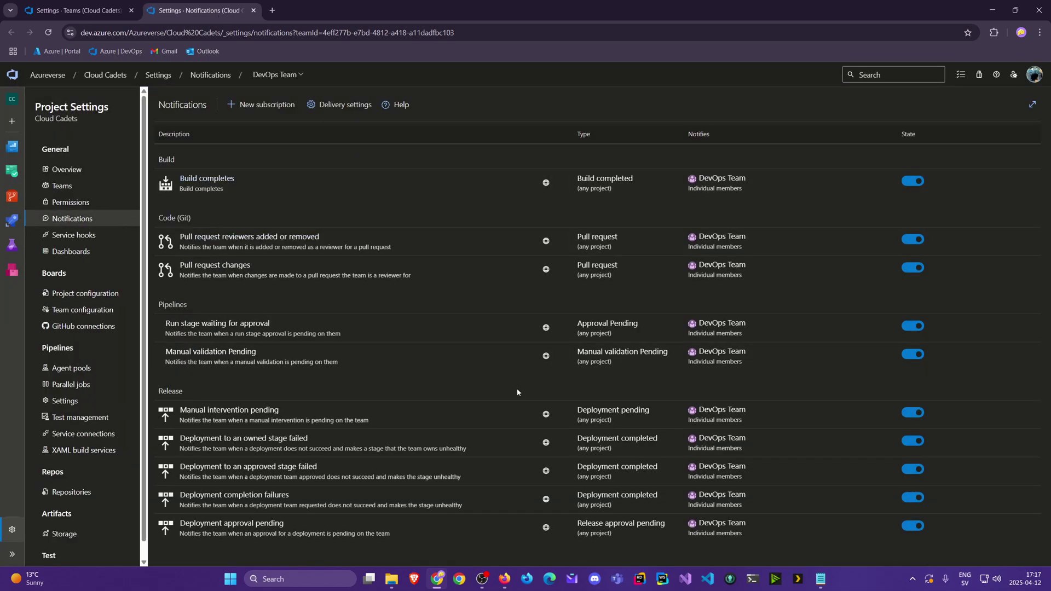
{"action": "left_click", "coordinate": [255, 11]}
{"action": "middle_click", "coordinate": [307, 120]}
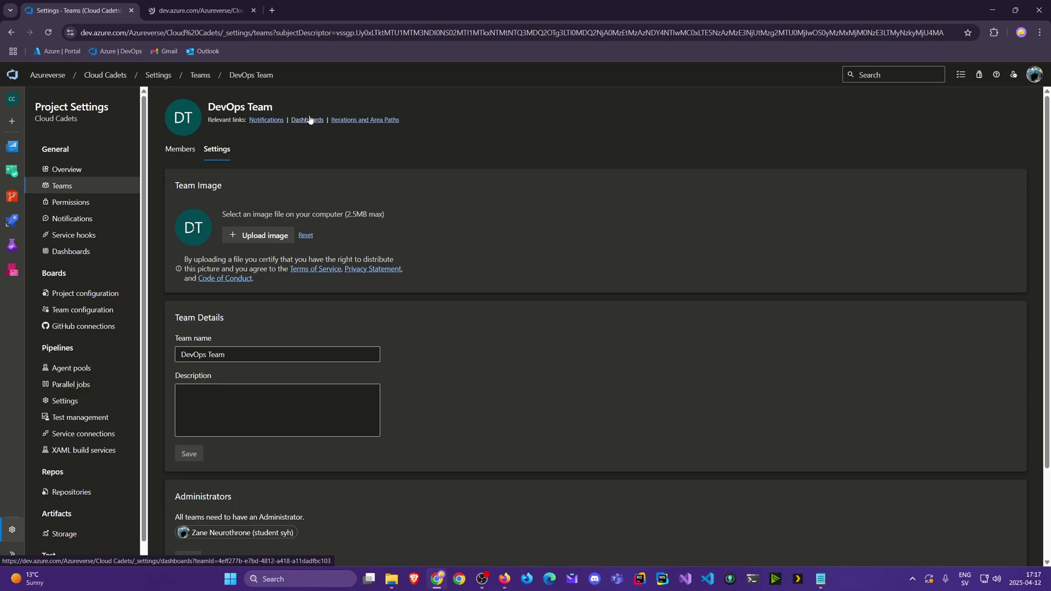
{"action": "left_click", "coordinate": [205, 11]}
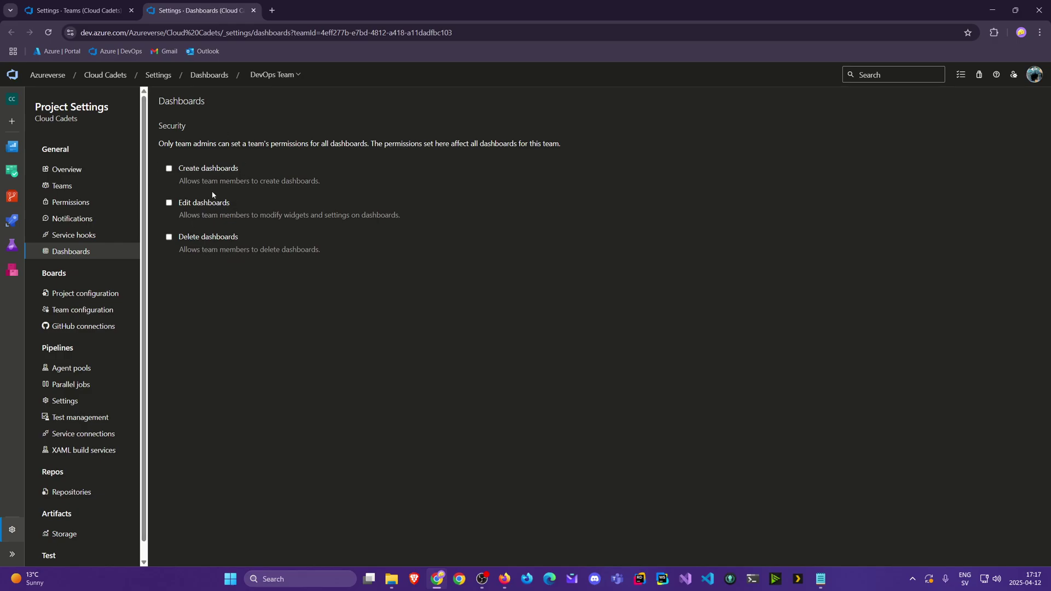
{"action": "left_click", "coordinate": [254, 11]}
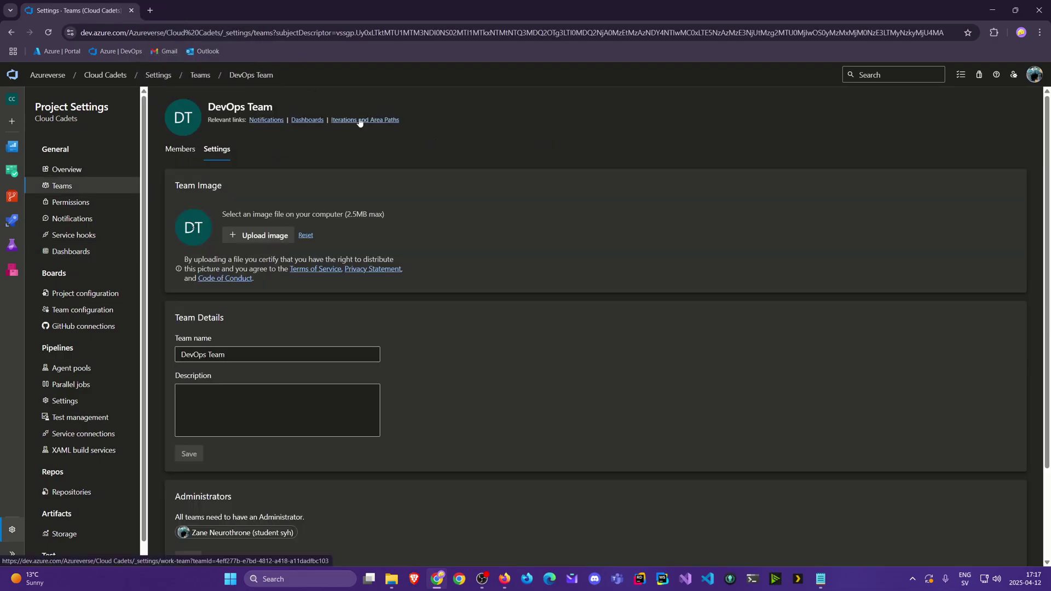
Step: Enable the Epics backlog navigation level in the DevOps Team's board configuration
{"action": "left_click", "coordinate": [360, 120]}
{"action": "left_click", "coordinate": [208, 11]}
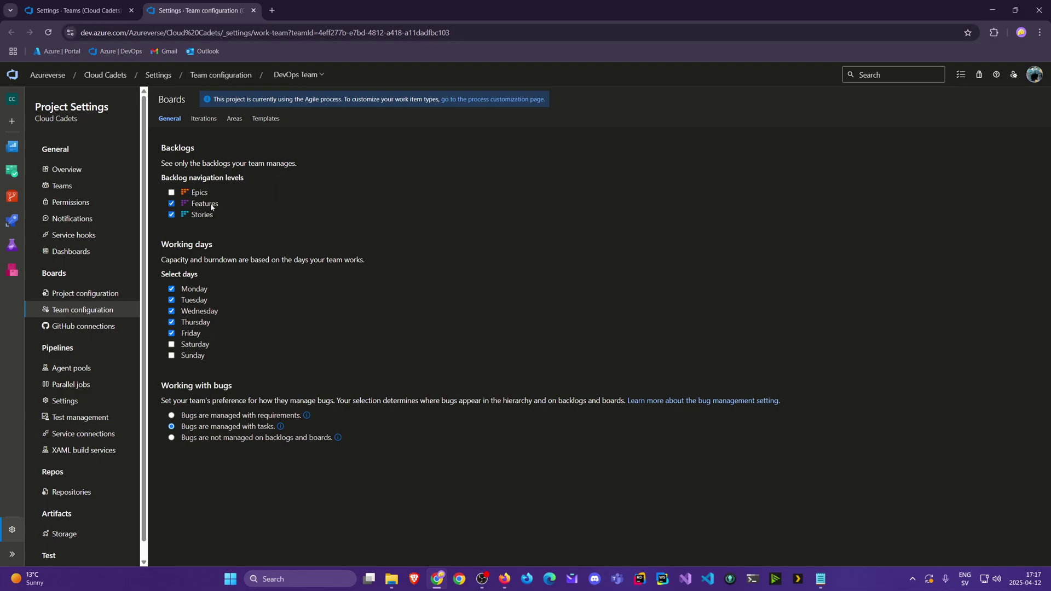
{"action": "left_click", "coordinate": [171, 193]}
Step: Add the Sprint 1 and Sprint 2 iterations to the DevOps Team
{"action": "left_click", "coordinate": [200, 119]}
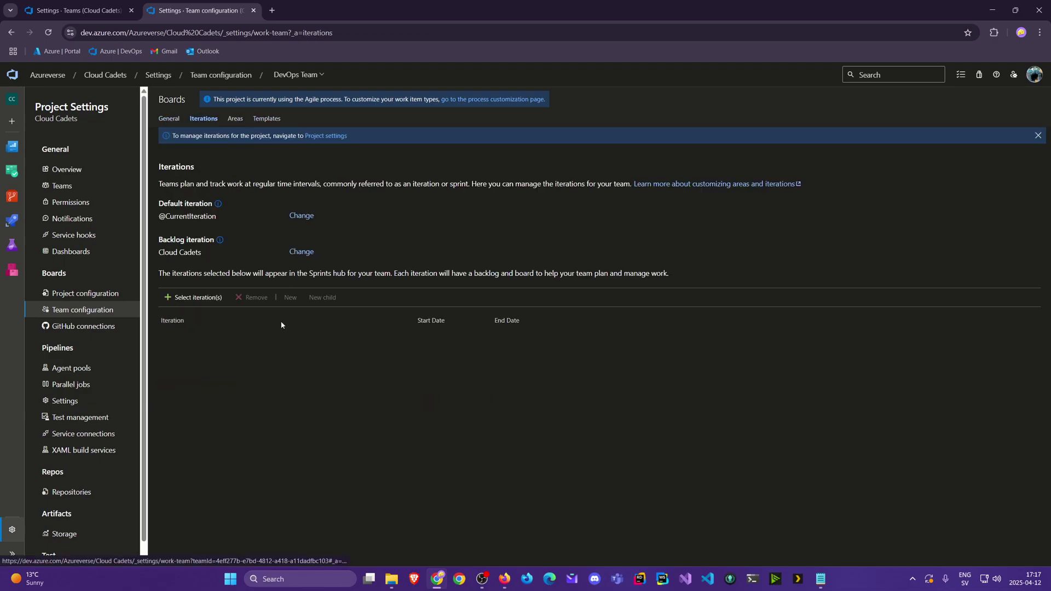
{"action": "left_click", "coordinate": [211, 303]}
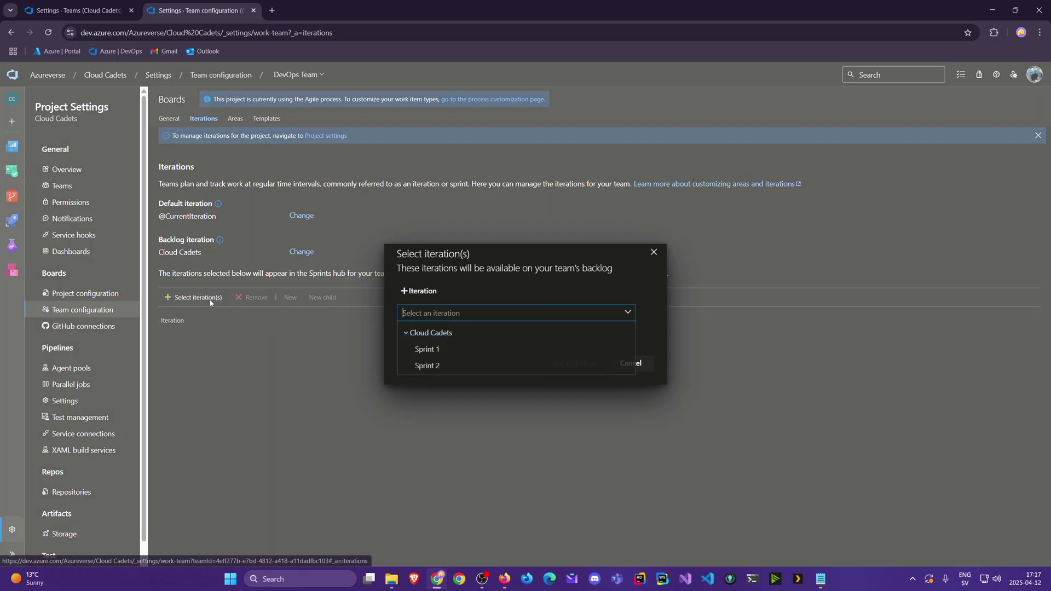
{"action": "left_click", "coordinate": [437, 351]}
{"action": "left_click", "coordinate": [569, 363]}
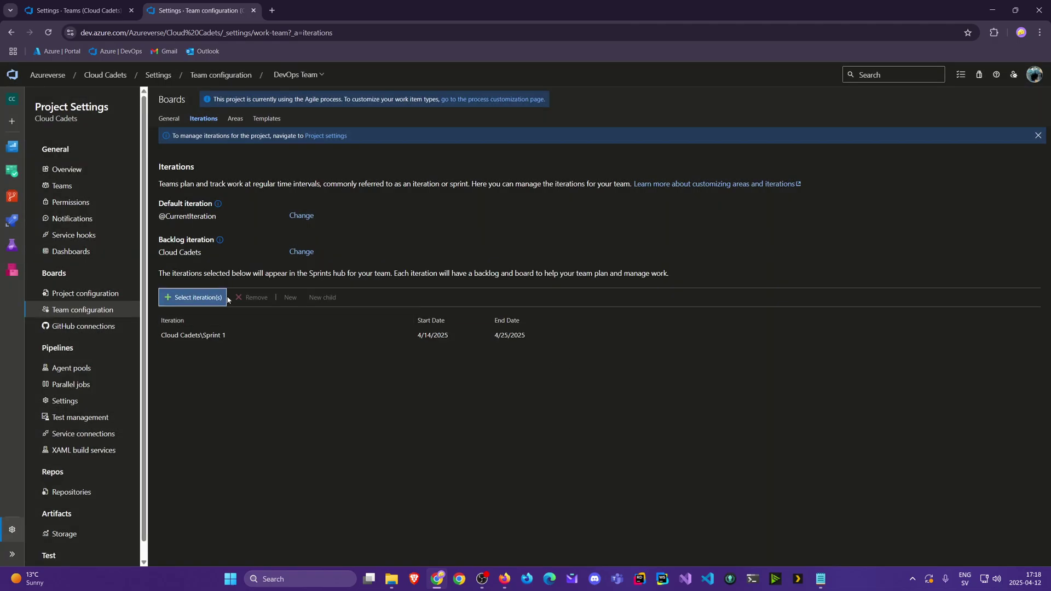
{"action": "left_click", "coordinate": [208, 298]}
{"action": "left_click", "coordinate": [452, 365]}
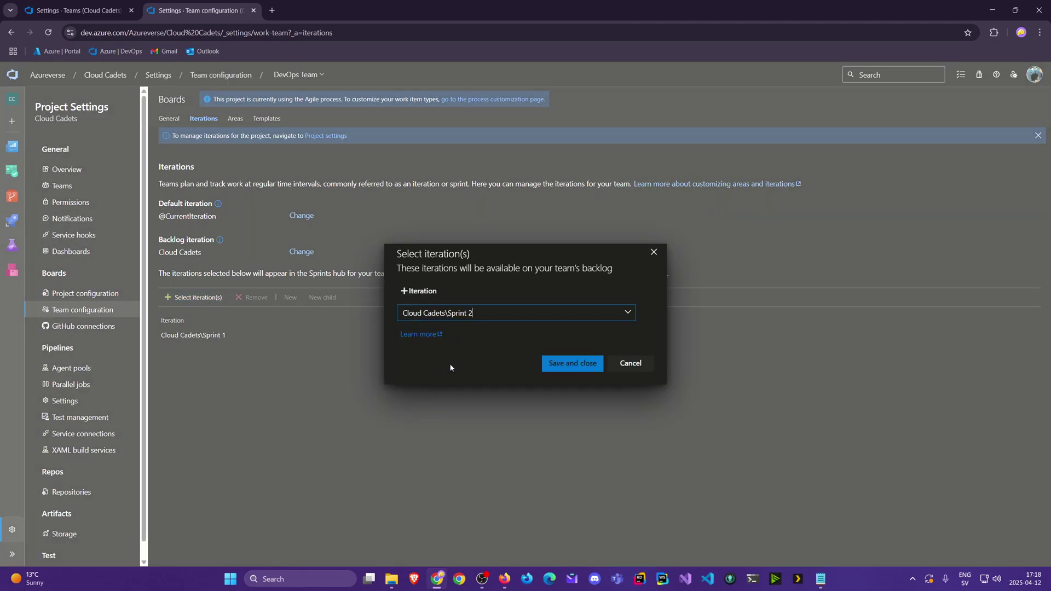
{"action": "left_click", "coordinate": [580, 370]}
{"action": "left_click", "coordinate": [202, 355]}
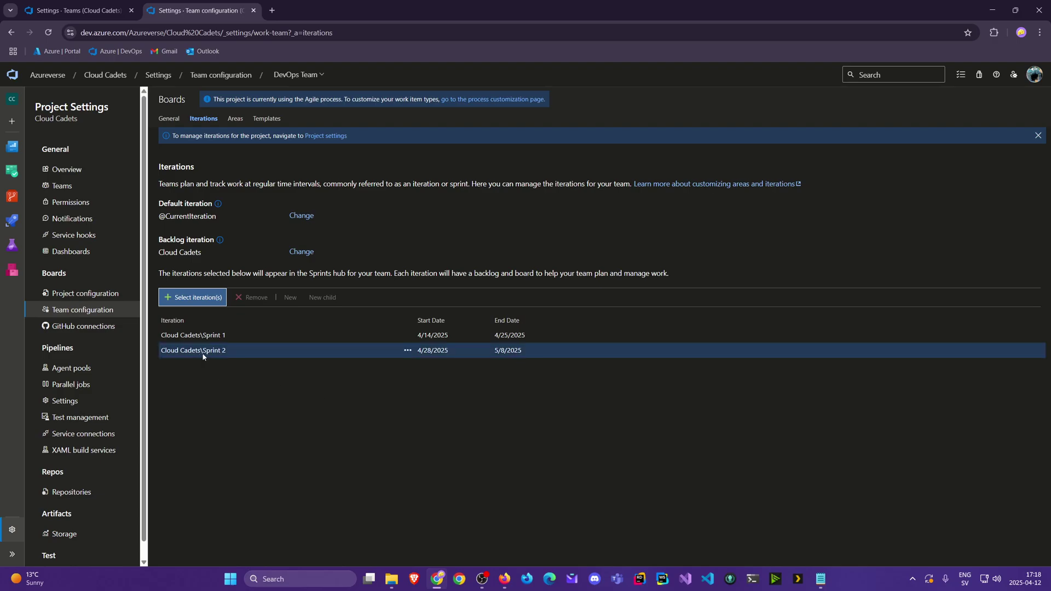
Step: Review the DevOps Team's areas and work item templates, and return to its member list
{"action": "left_click", "coordinate": [241, 120]}
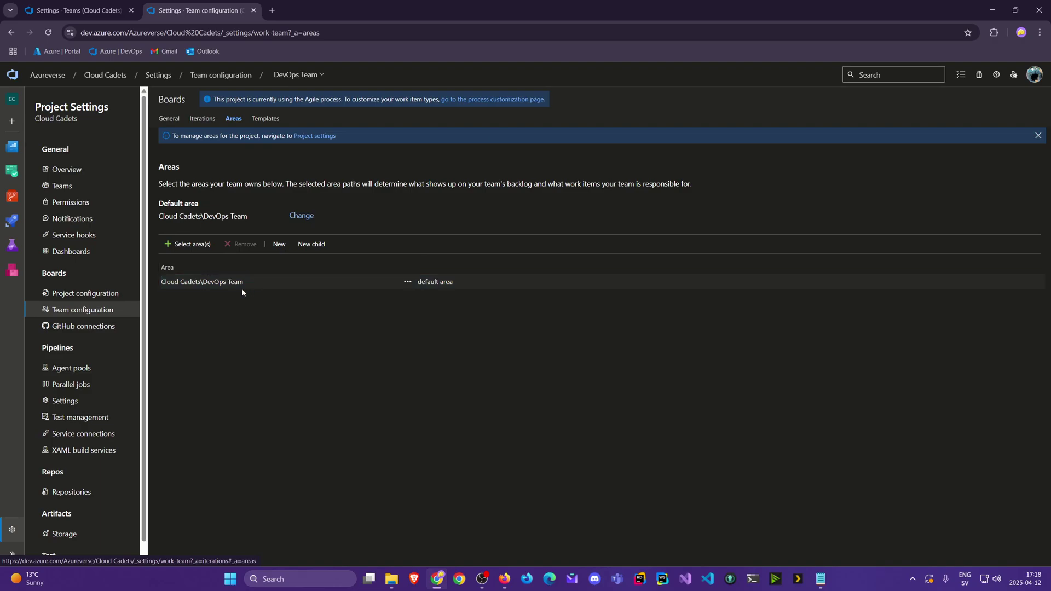
{"action": "left_click", "coordinate": [207, 249]}
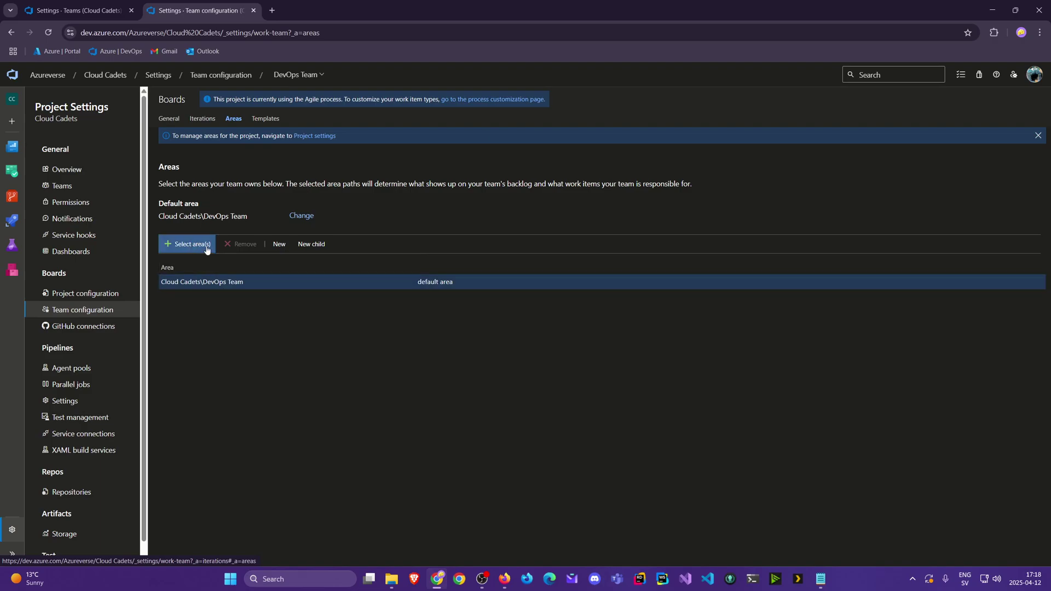
{"action": "left_click", "coordinate": [267, 120]}
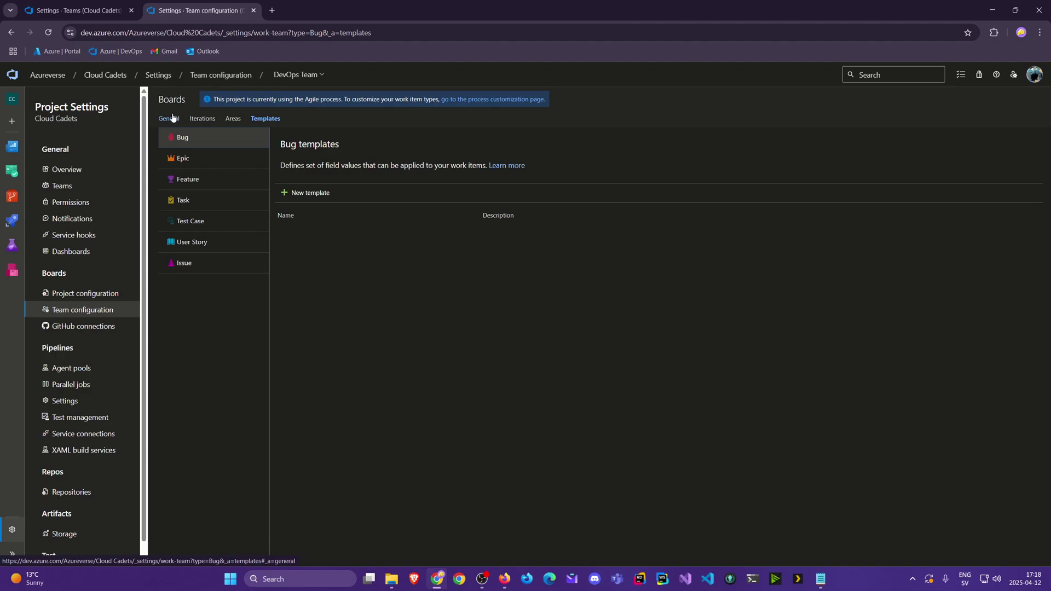
{"action": "left_click", "coordinate": [253, 10]}
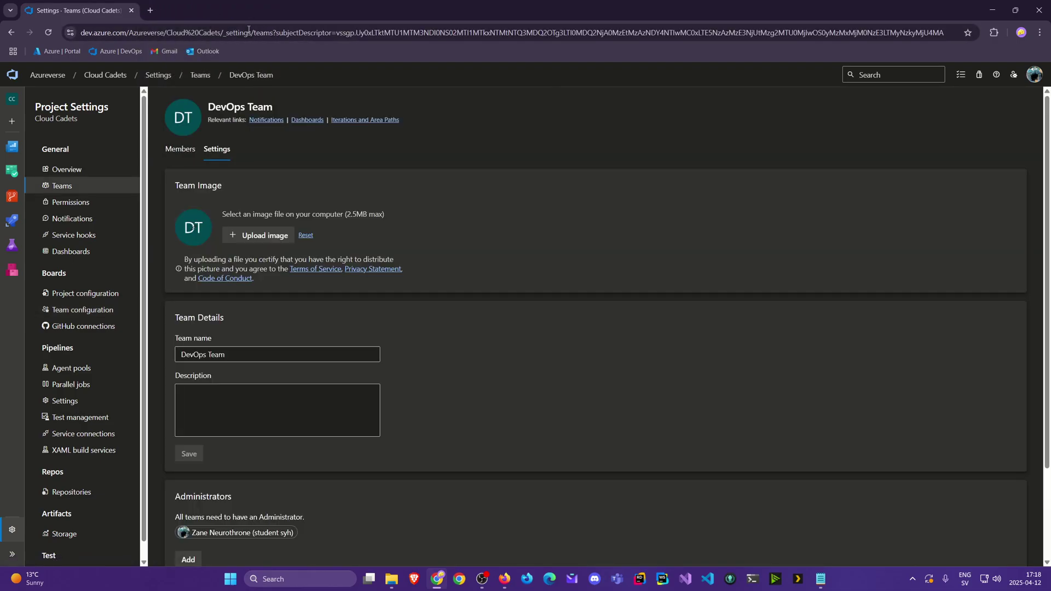
{"action": "left_click", "coordinate": [202, 77]}
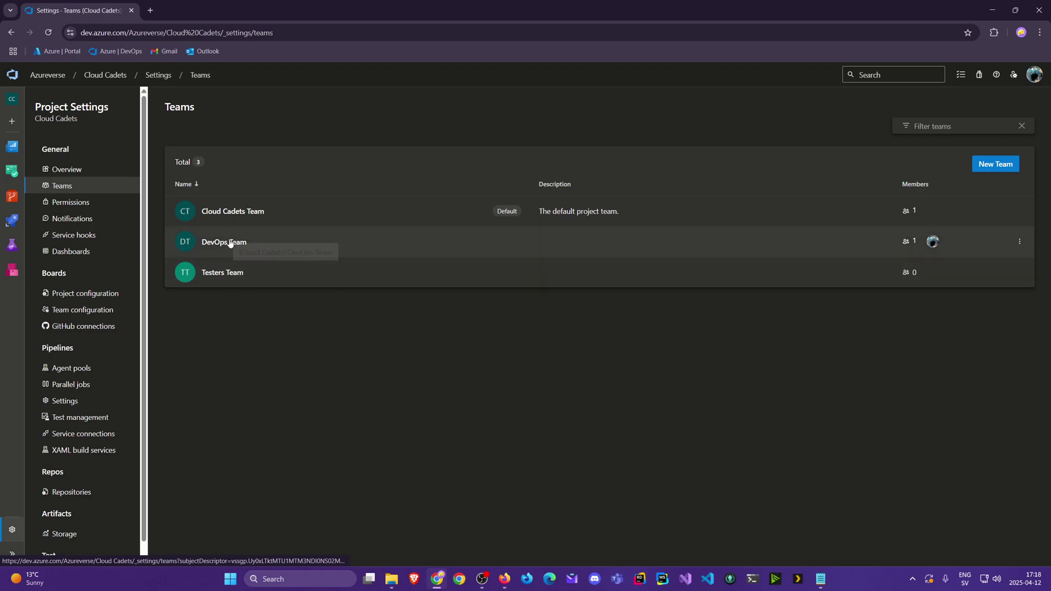
{"action": "left_click", "coordinate": [230, 242]}
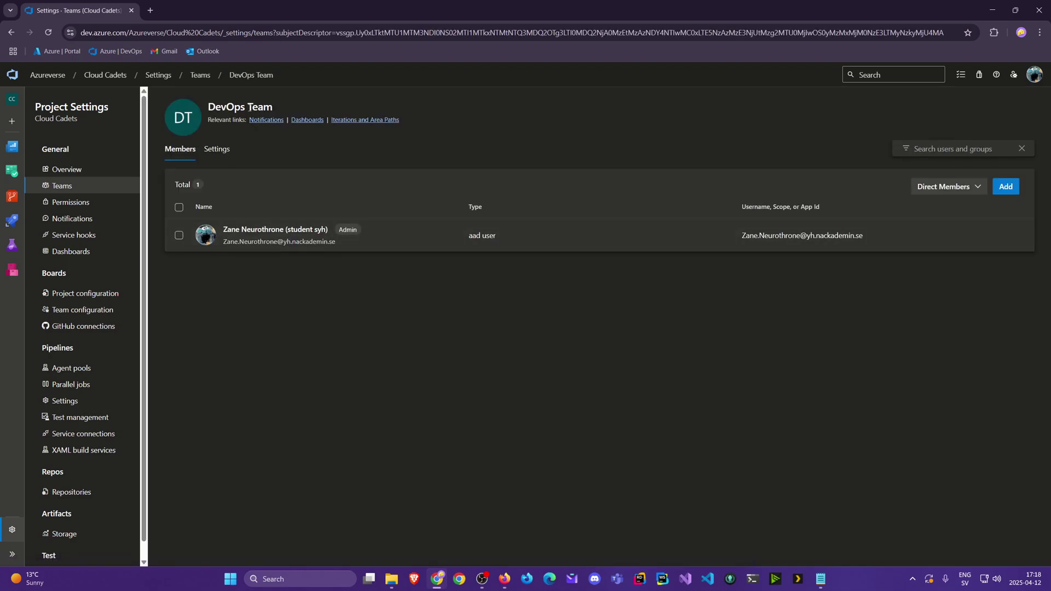
Step: Open the iterations and area paths configuration in a separate browser tab and switch it to the Testers Team
{"action": "left_click", "coordinate": [348, 121], "text": "ctrl"}
{"action": "left_click", "coordinate": [225, 12]}
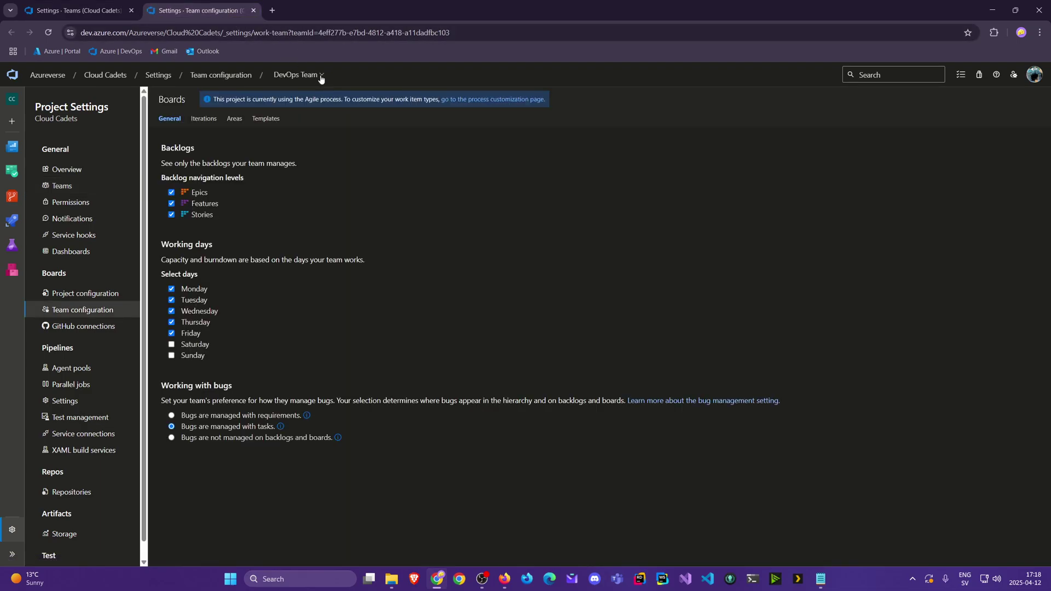
{"action": "left_click", "coordinate": [321, 76]}
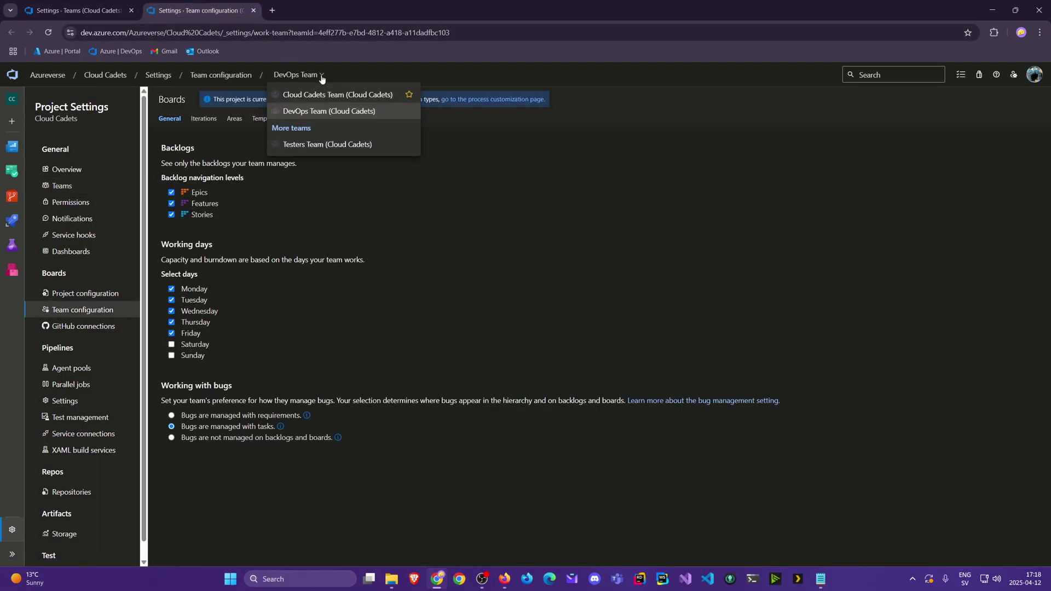
{"action": "left_click", "coordinate": [325, 144]}
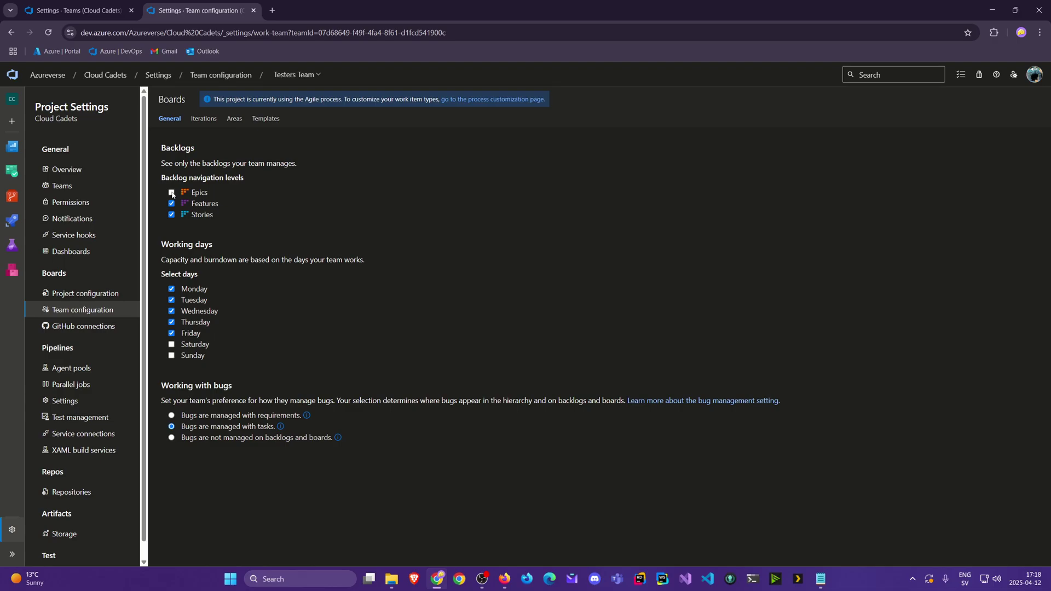
Step: Add the Sprint 1 and Sprint 2 iterations to the Testers Team
{"action": "left_click", "coordinate": [205, 119]}
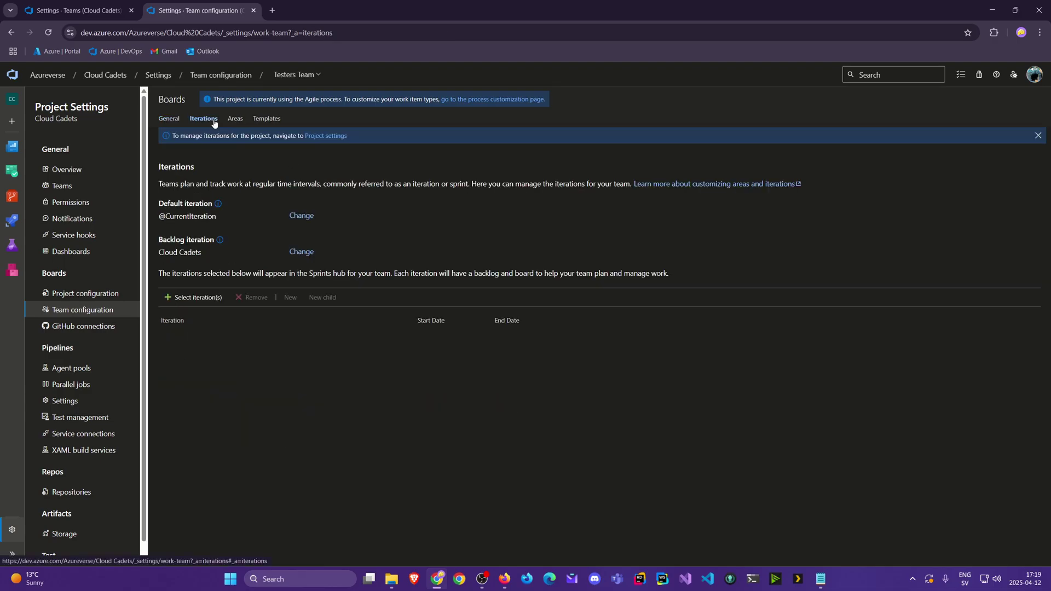
{"action": "left_click", "coordinate": [206, 297]}
{"action": "left_click", "coordinate": [443, 313]}
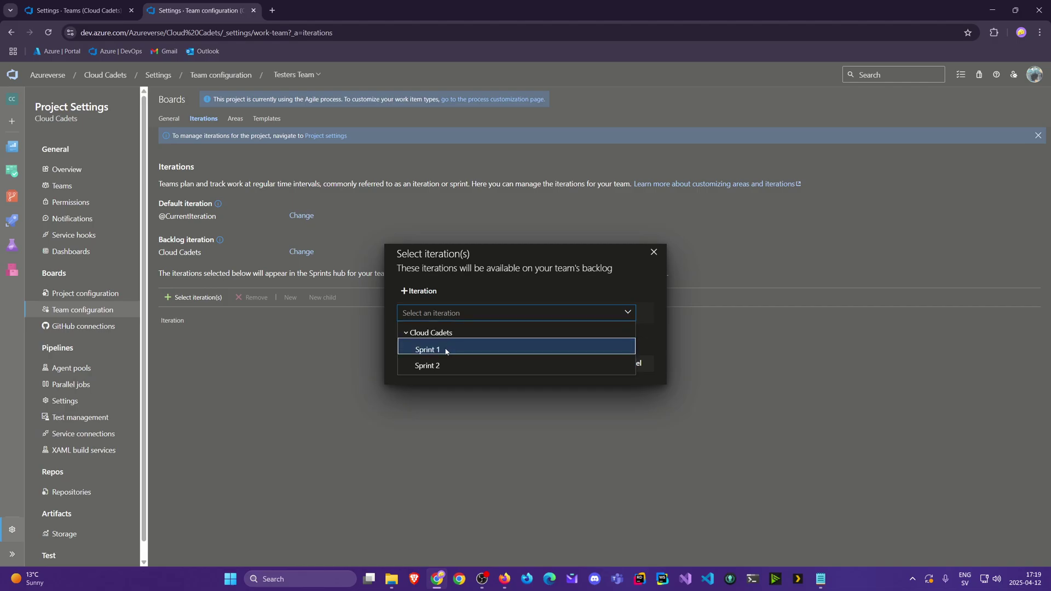
{"action": "left_click", "coordinate": [443, 348]}
{"action": "left_click", "coordinate": [572, 363]}
{"action": "left_click", "coordinate": [192, 297]}
{"action": "left_click", "coordinate": [495, 313]}
{"action": "left_click", "coordinate": [457, 367]}
{"action": "left_click", "coordinate": [580, 366]}
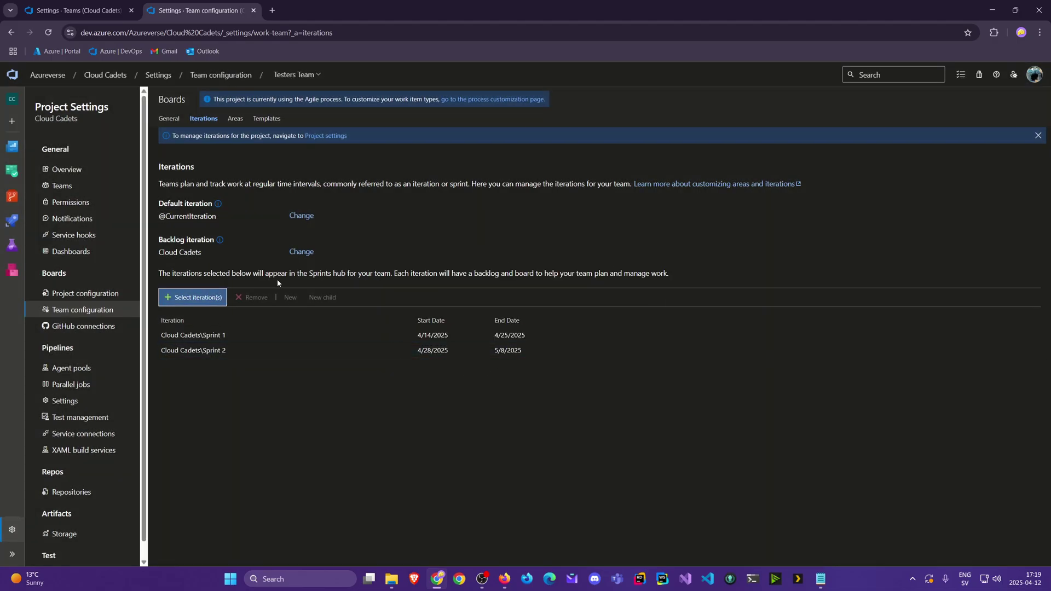
Step: Review the Testers Team's areas and work item templates, and close its team configuration
{"action": "left_click", "coordinate": [247, 121]}
{"action": "left_click", "coordinate": [266, 122]}
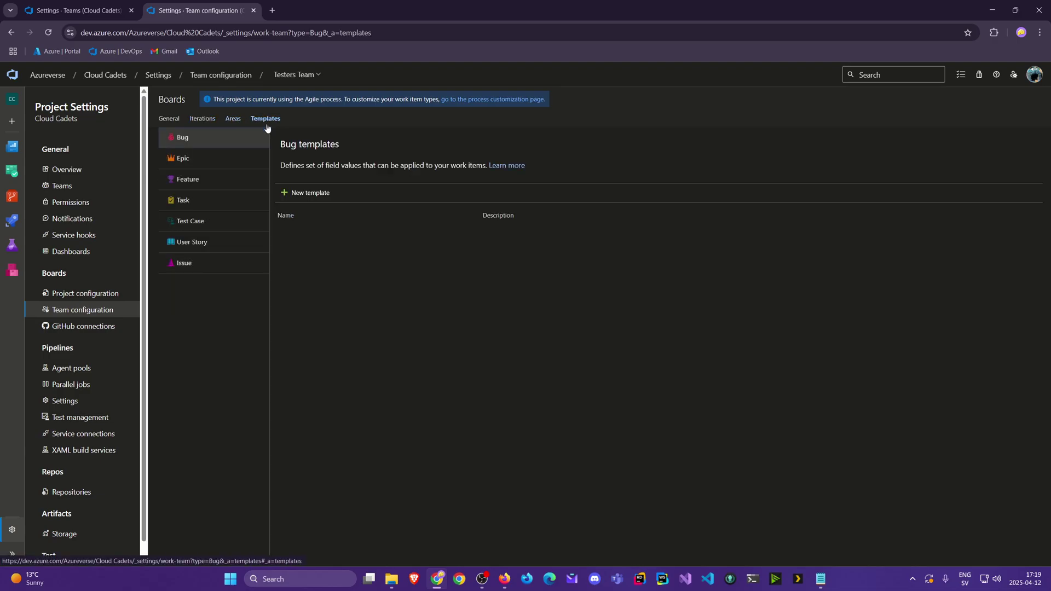
{"action": "left_click", "coordinate": [254, 10]}
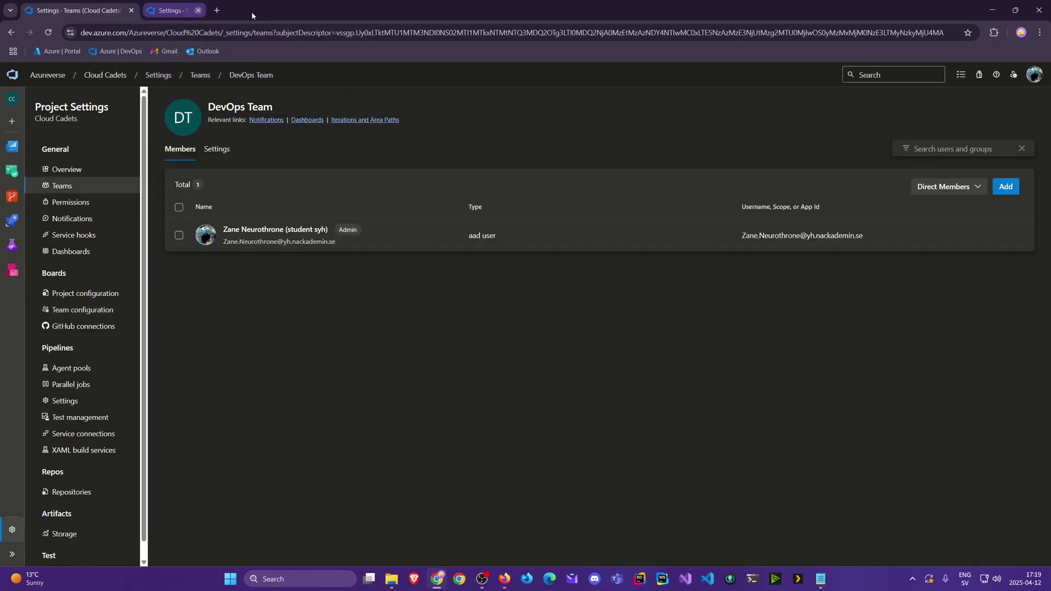
Step: Return to the Cloud Cadets project and open its list of work items
{"action": "left_click", "coordinate": [111, 74]}
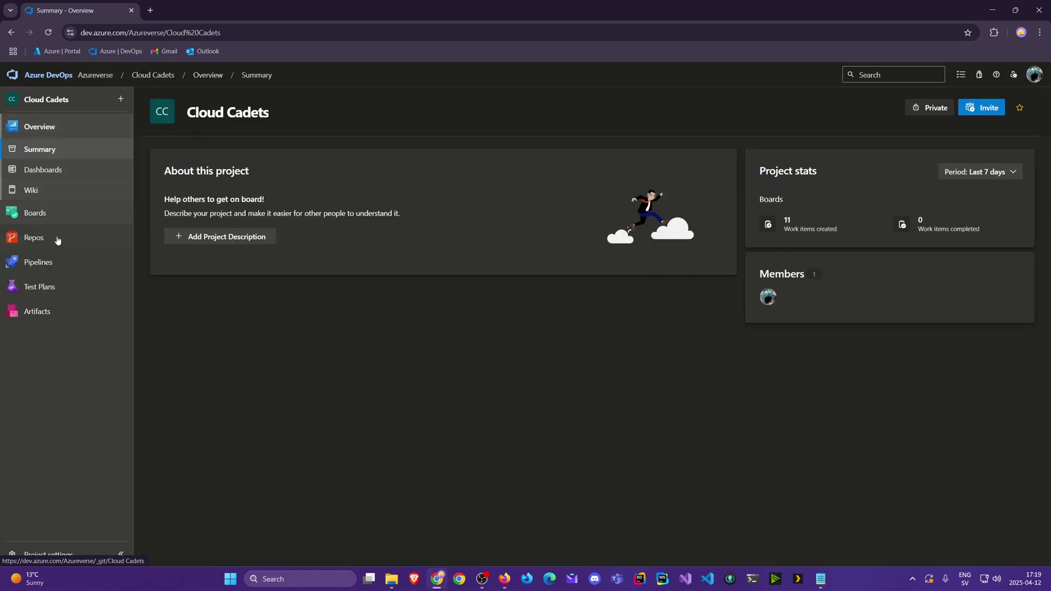
{"action": "left_click", "coordinate": [64, 207]}
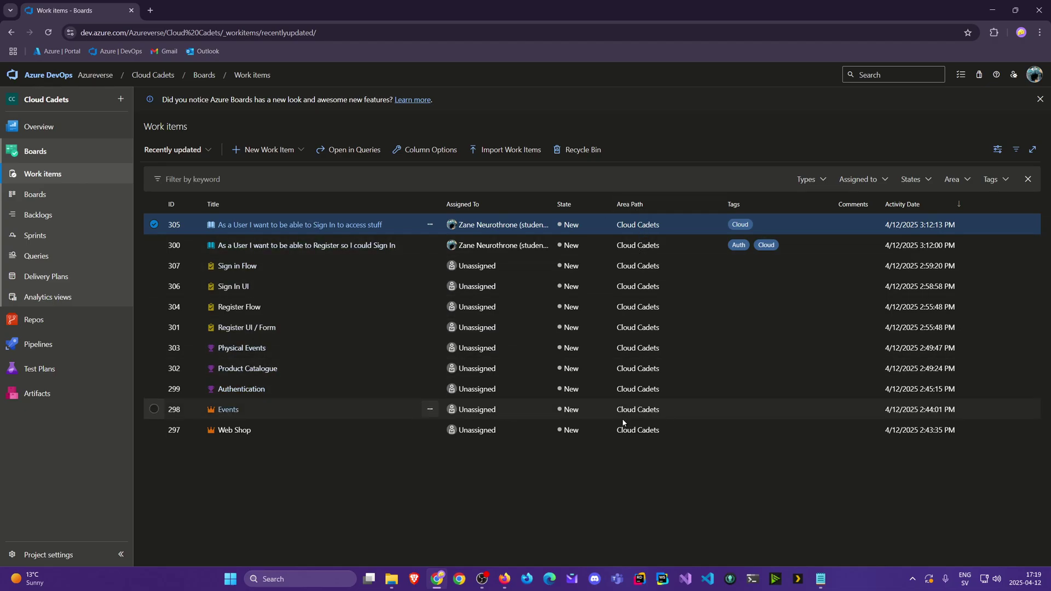
{"action": "left_click", "coordinate": [346, 491]}
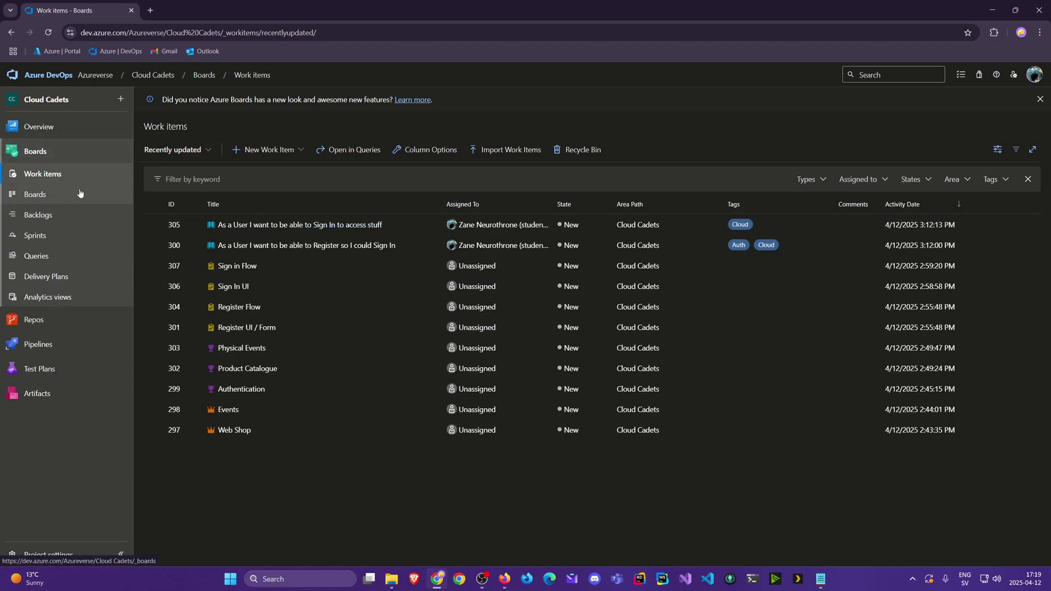
Step: Create and save an epic titled DevOps in the Cloud Cadets\DevOps Team area, and return to the work items
{"action": "left_click", "coordinate": [299, 151]}
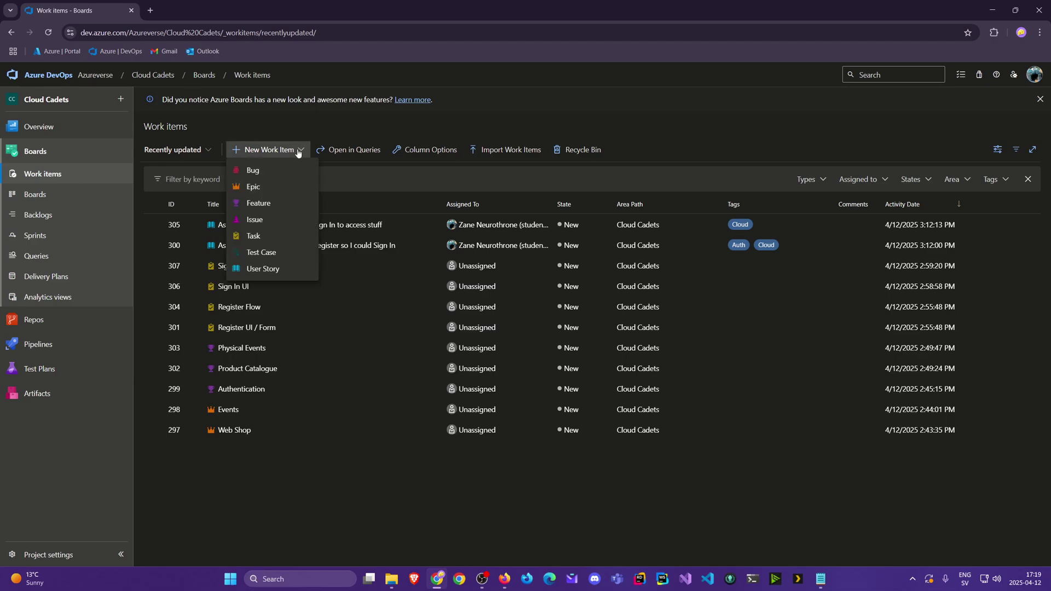
{"action": "left_click", "coordinate": [275, 187]}
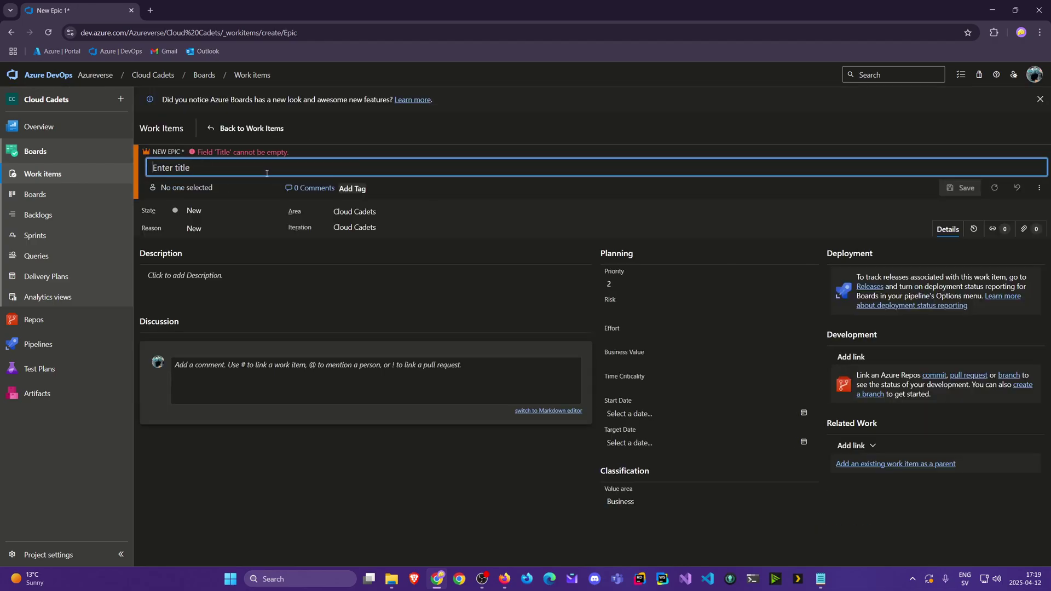
{"action": "type", "text": "DevOps"}
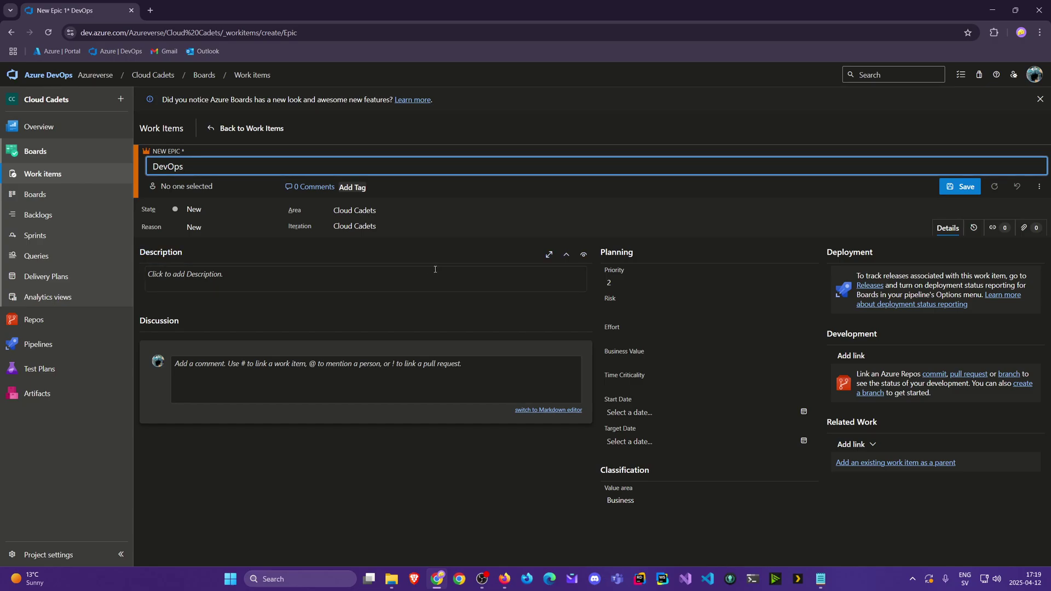
{"action": "left_click", "coordinate": [357, 210]}
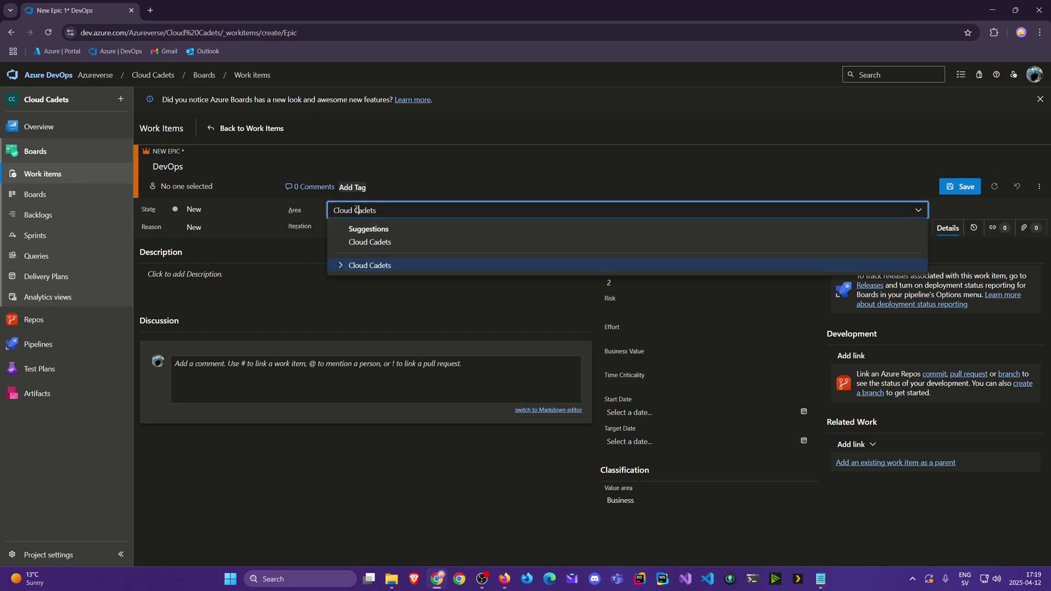
{"action": "left_click", "coordinate": [341, 267]}
{"action": "left_click", "coordinate": [366, 278]}
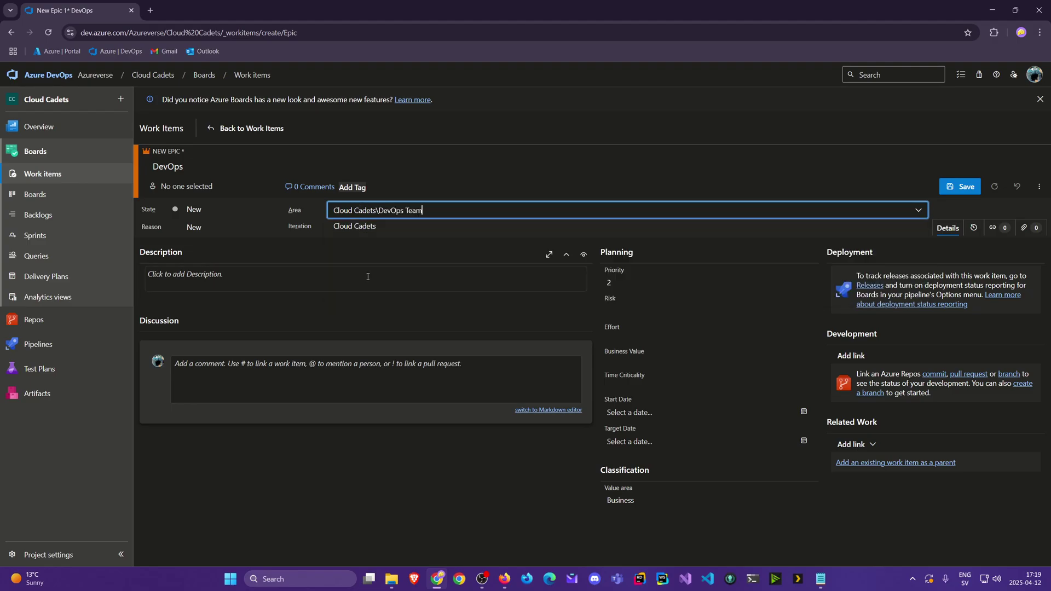
{"action": "left_click", "coordinate": [953, 187]}
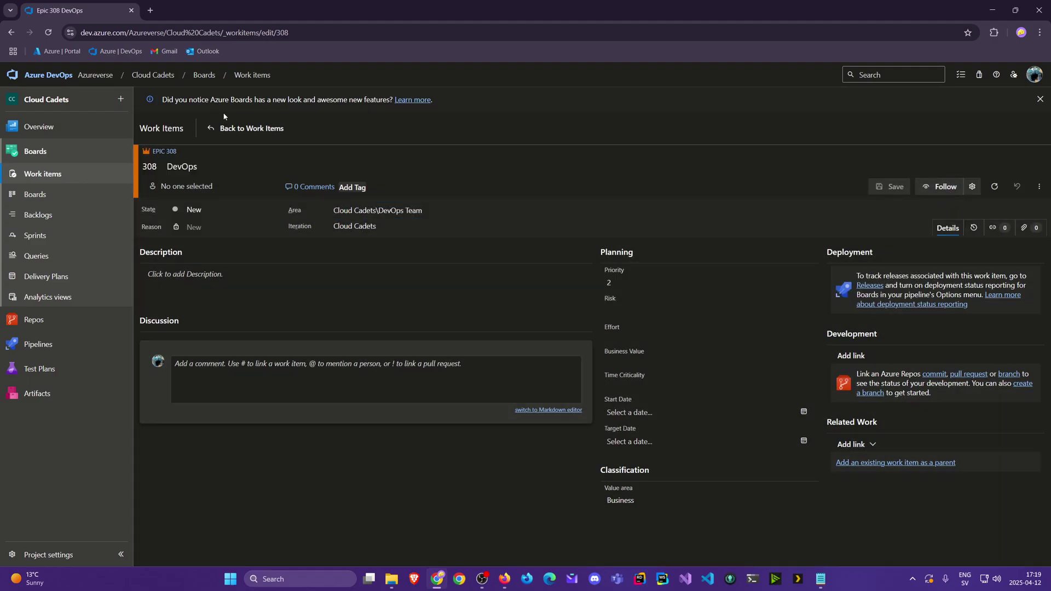
{"action": "left_click", "coordinate": [229, 130]}
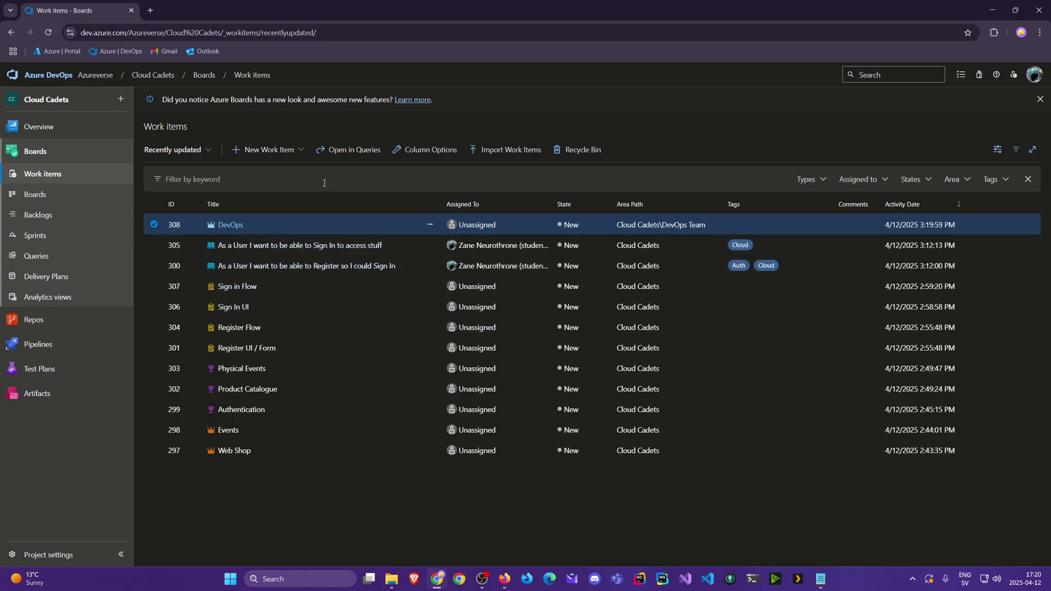
Step: Create and save an epic titled Testing in the Cloud Cadets\Testers Team area, and return to the work items
{"action": "left_click", "coordinate": [293, 151]}
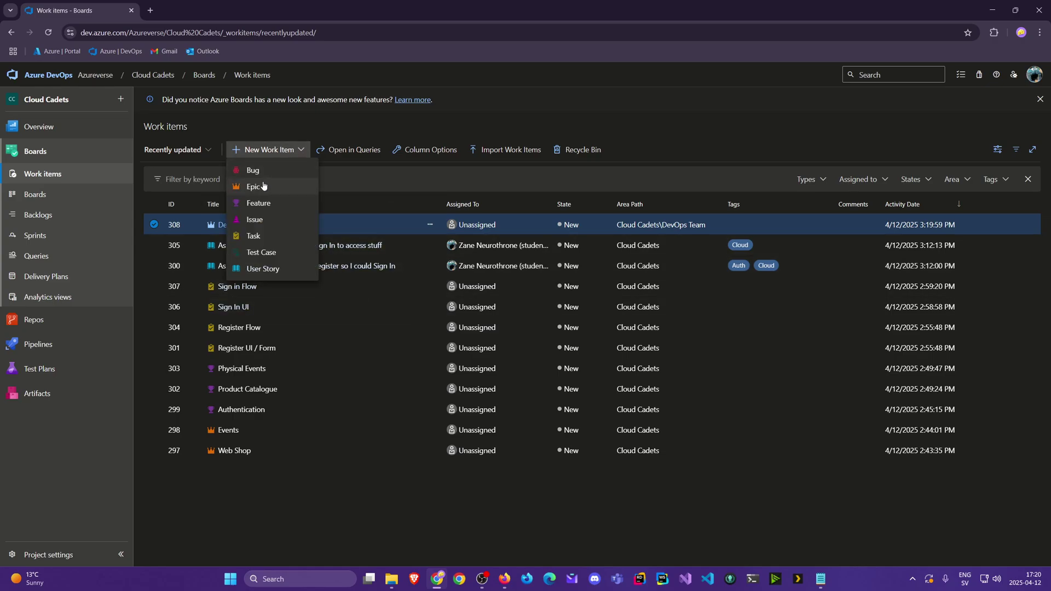
{"action": "left_click", "coordinate": [263, 187]}
{"action": "type", "text": "Testing"}
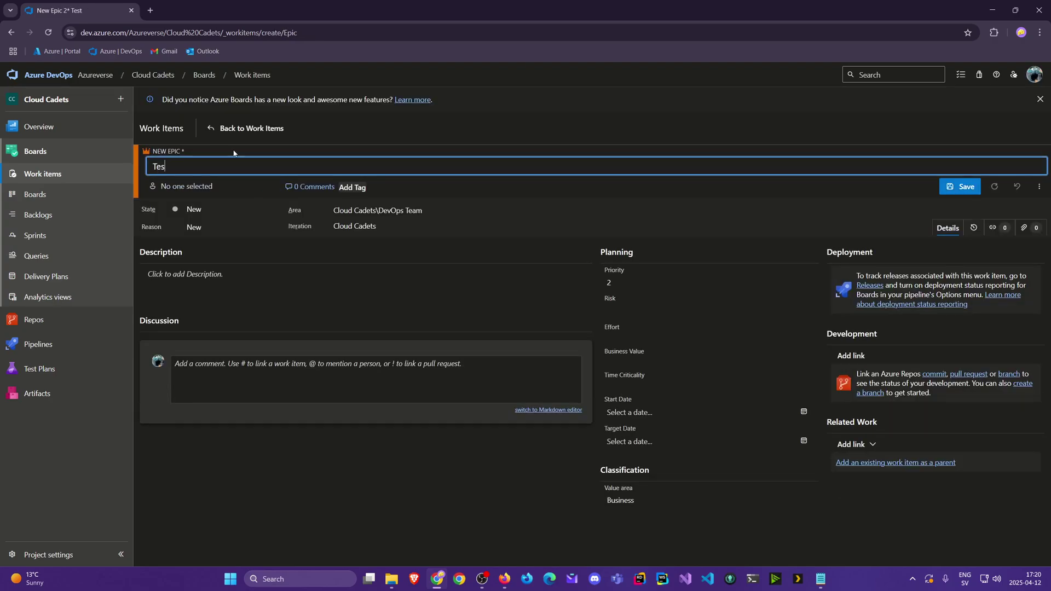
{"action": "left_click", "coordinate": [403, 208]}
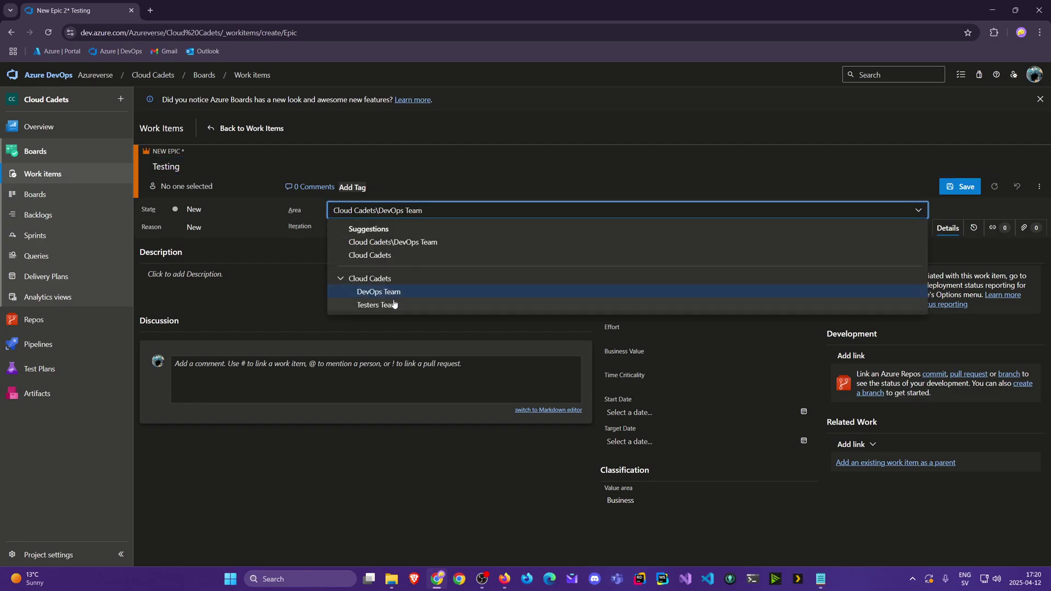
{"action": "left_click", "coordinate": [394, 305]}
{"action": "left_click", "coordinate": [960, 187]}
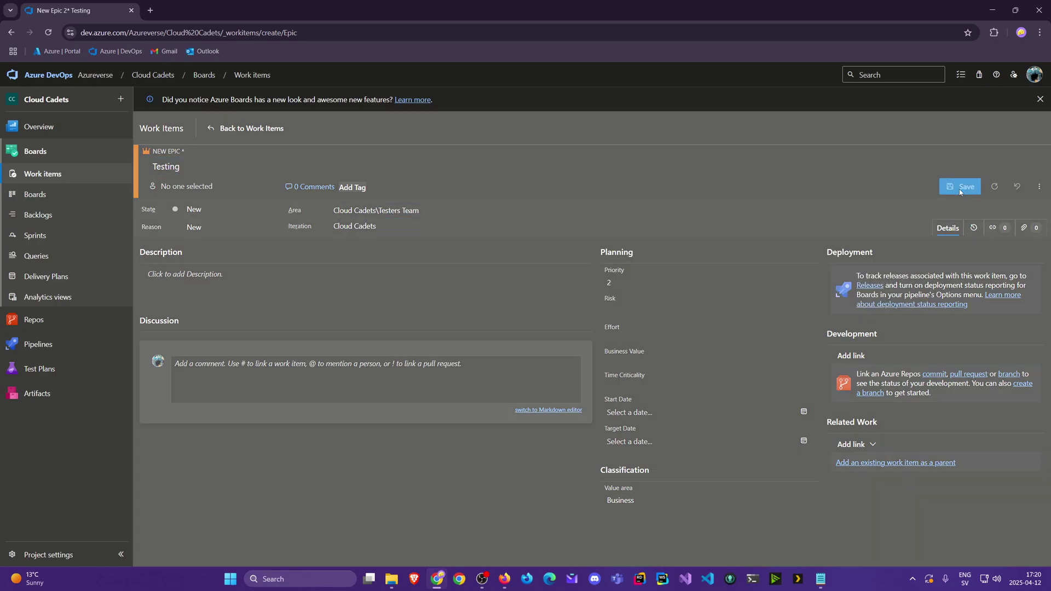
{"action": "left_click", "coordinate": [236, 129]}
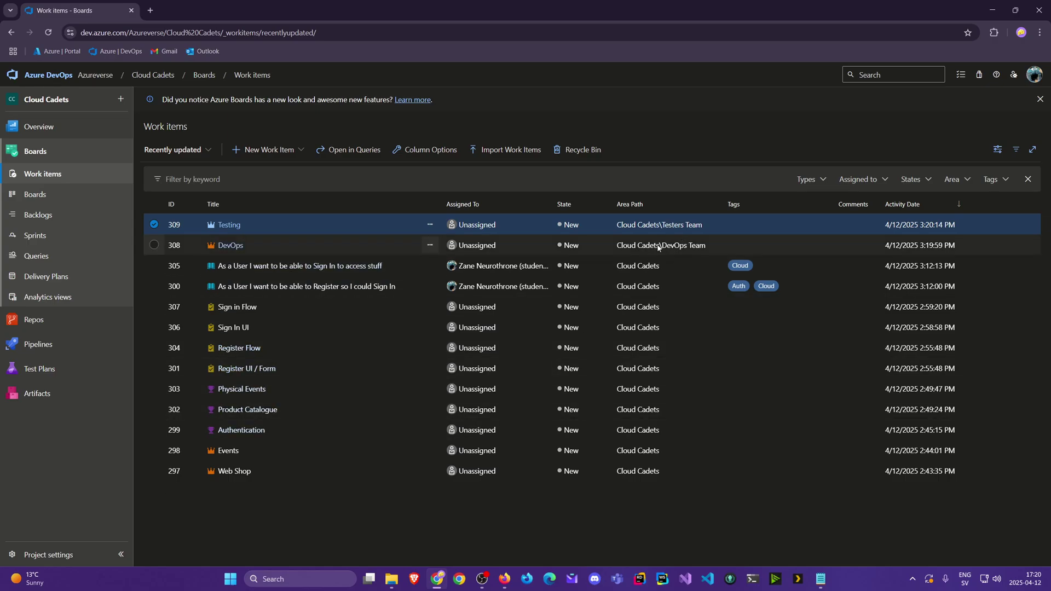
Step: Compare the Stories boards of the Cloud Cadets, DevOps and Testers teams, ending on the Cloud Cadets Team board
{"action": "left_click", "coordinate": [35, 194]}
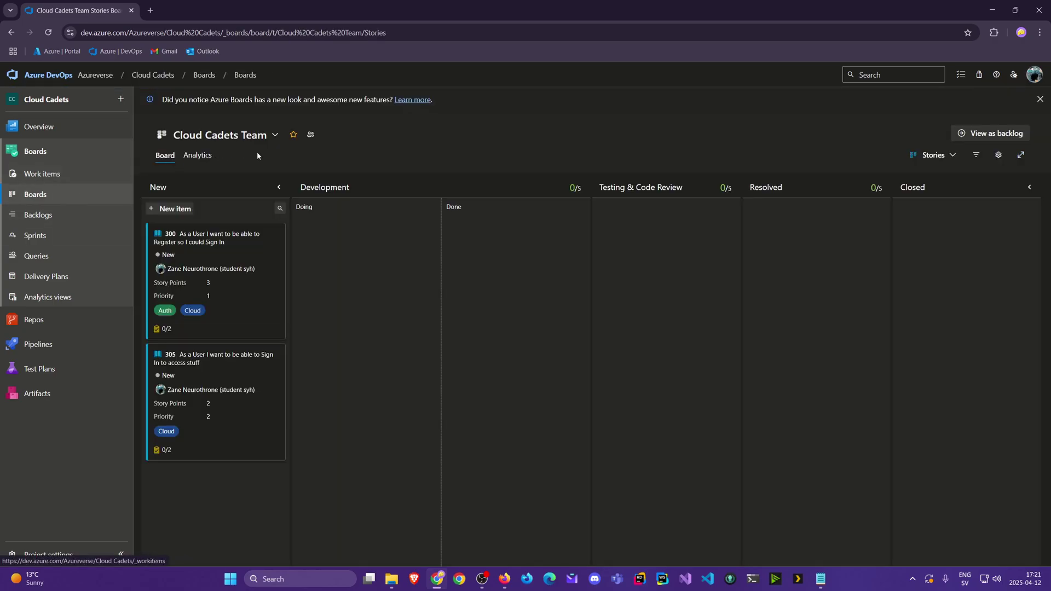
{"action": "left_click", "coordinate": [276, 136]}
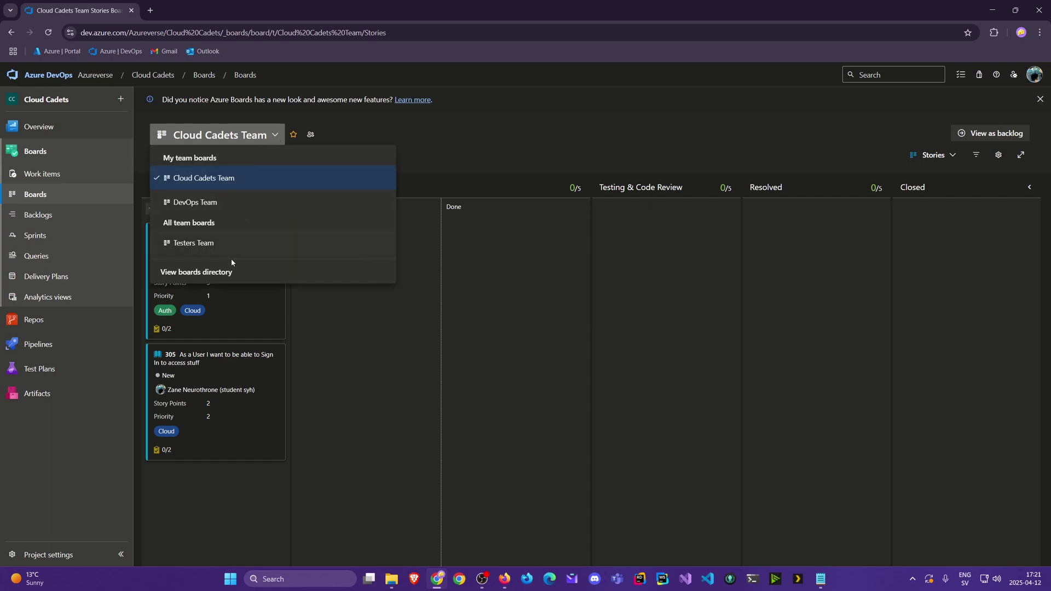
{"action": "left_click", "coordinate": [276, 137]}
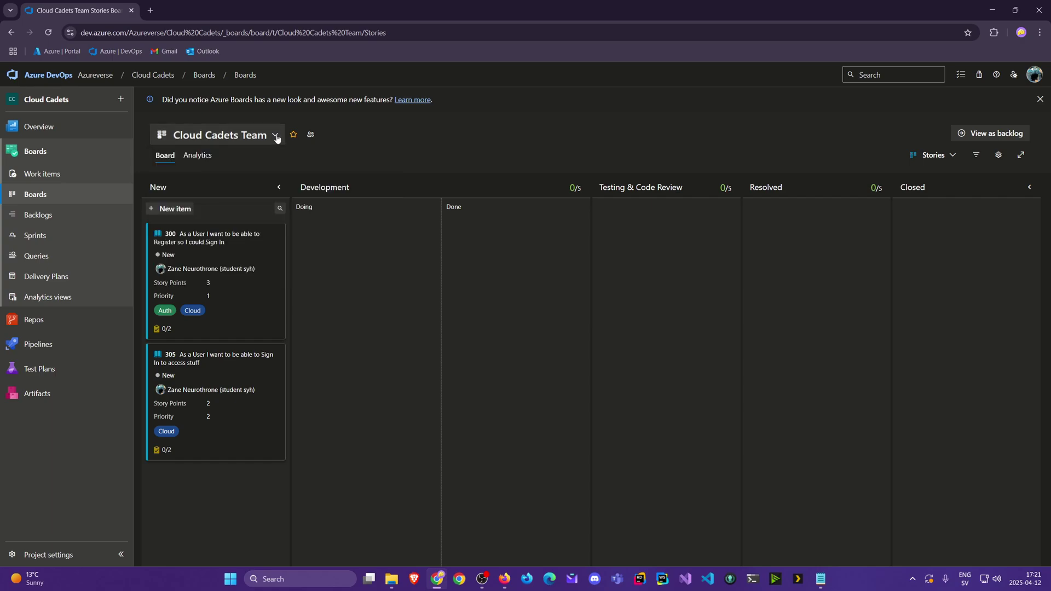
{"action": "left_click", "coordinate": [276, 136]}
{"action": "left_click", "coordinate": [218, 203]}
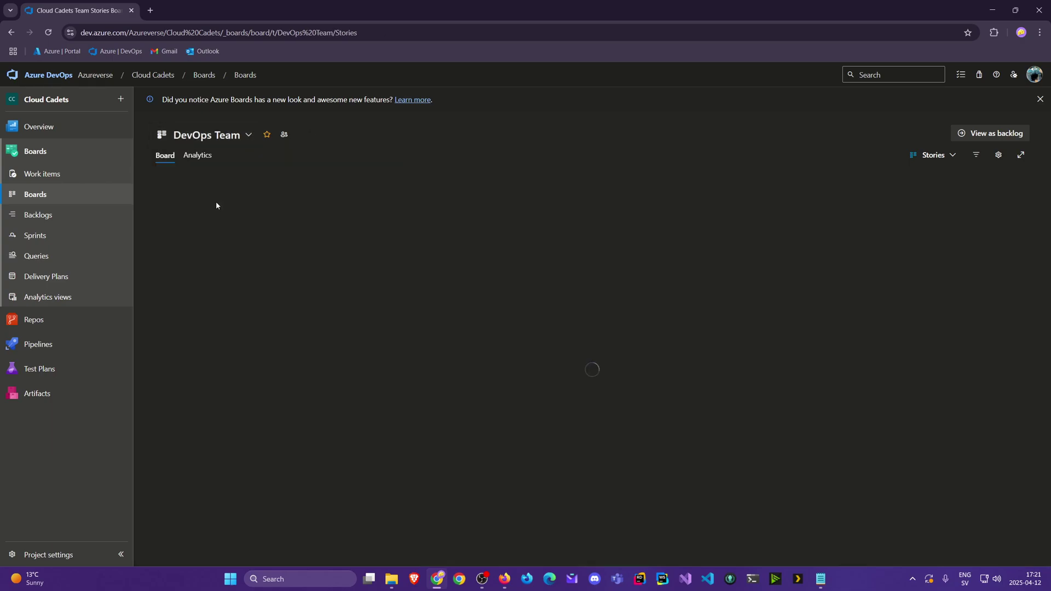
{"action": "left_click", "coordinate": [253, 139]}
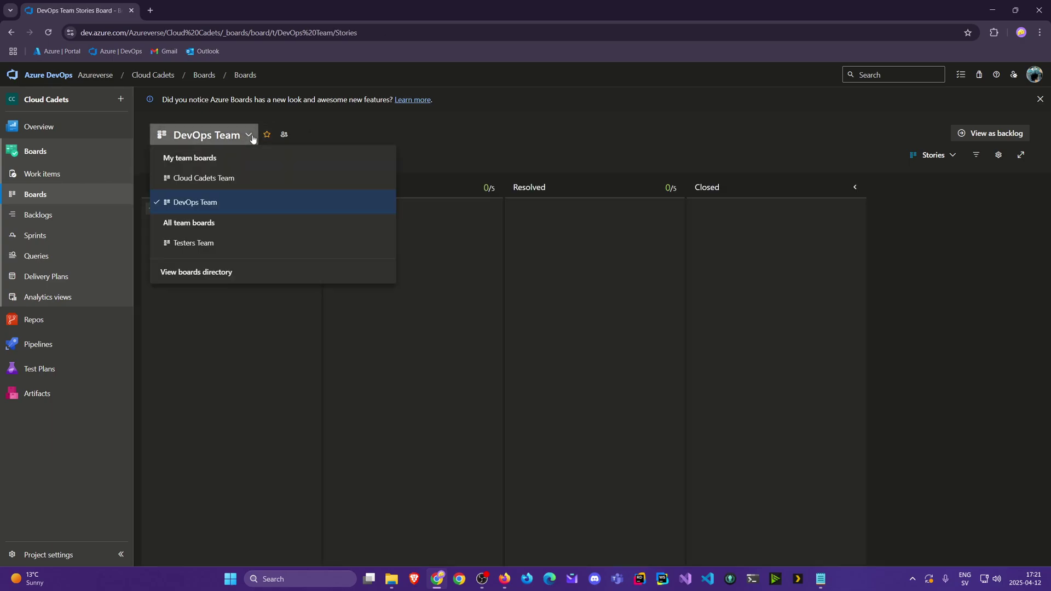
{"action": "left_click", "coordinate": [206, 240]}
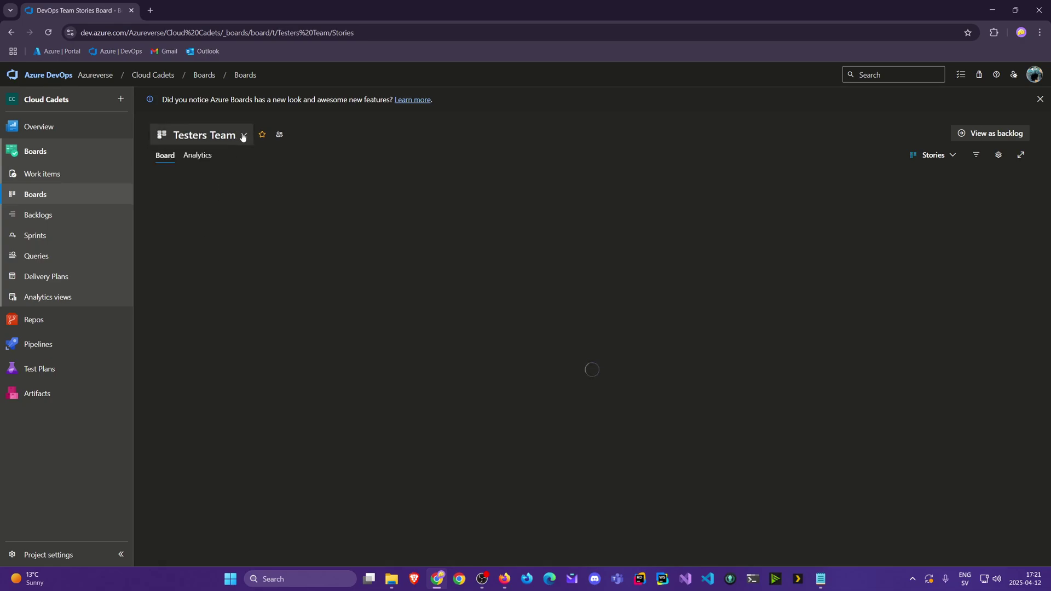
{"action": "left_click", "coordinate": [243, 137]}
{"action": "left_click", "coordinate": [243, 136]}
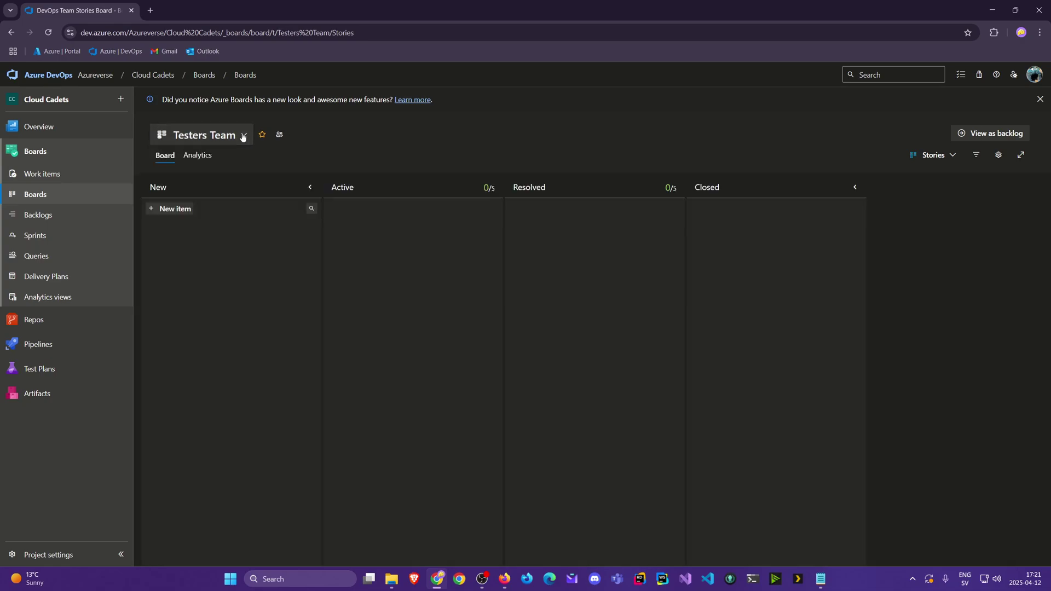
{"action": "left_click", "coordinate": [243, 137]}
{"action": "left_click", "coordinate": [215, 180]}
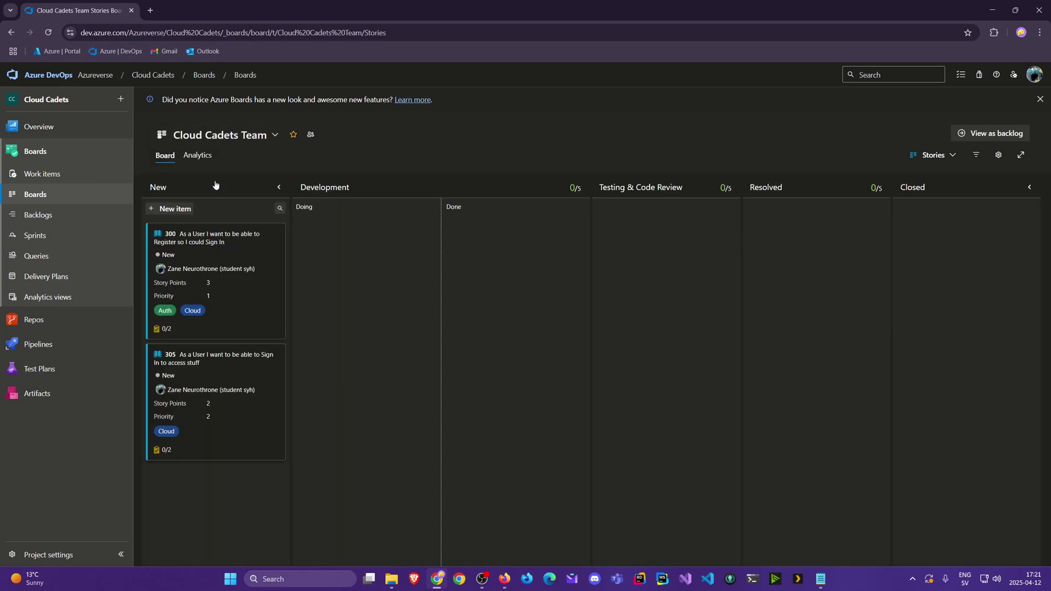
Step: Open the DevOps Team's backlog and show it at the Epics level
{"action": "left_click", "coordinate": [67, 214]}
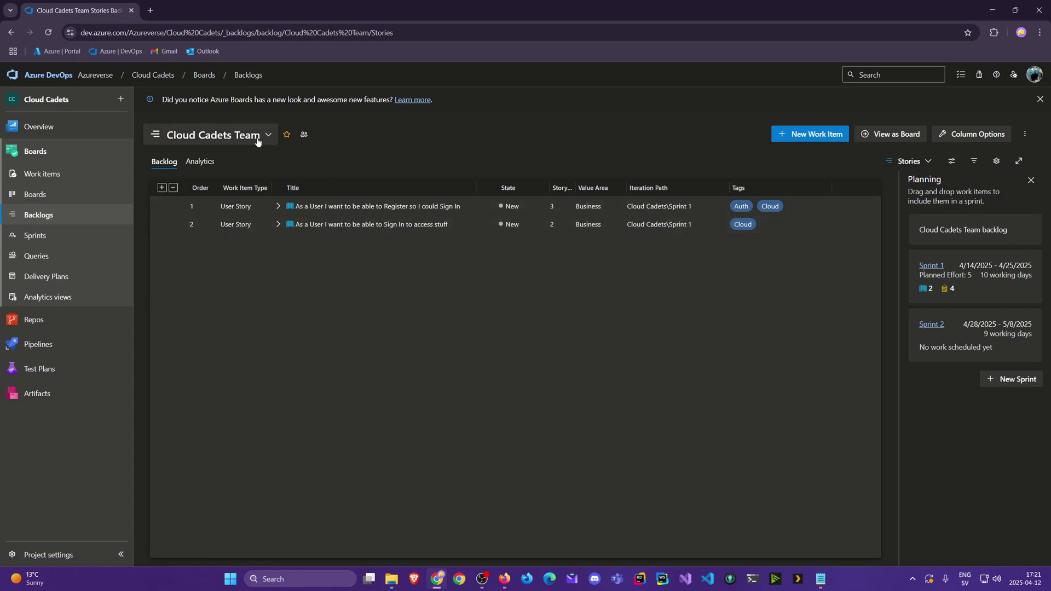
{"action": "left_click", "coordinate": [910, 161]}
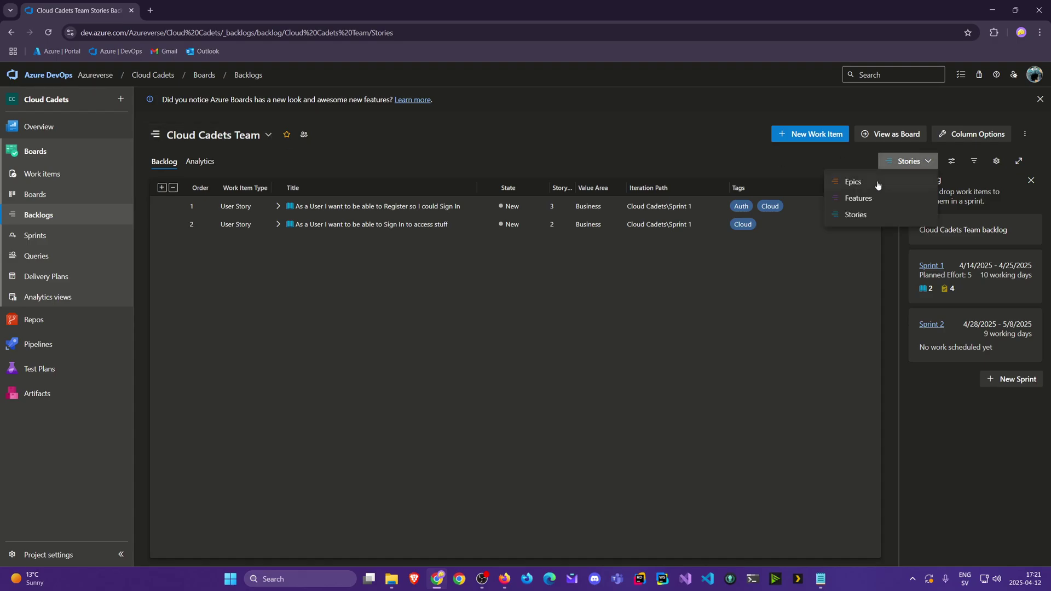
{"action": "left_click", "coordinate": [251, 137]}
{"action": "left_click", "coordinate": [213, 202]}
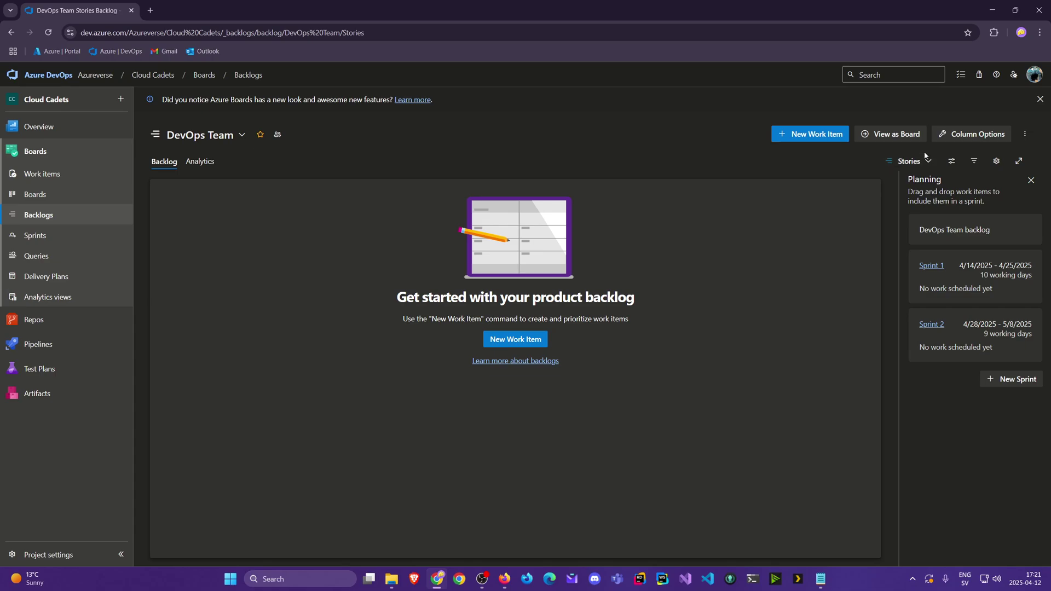
{"action": "left_click", "coordinate": [909, 161]}
{"action": "left_click", "coordinate": [861, 182]}
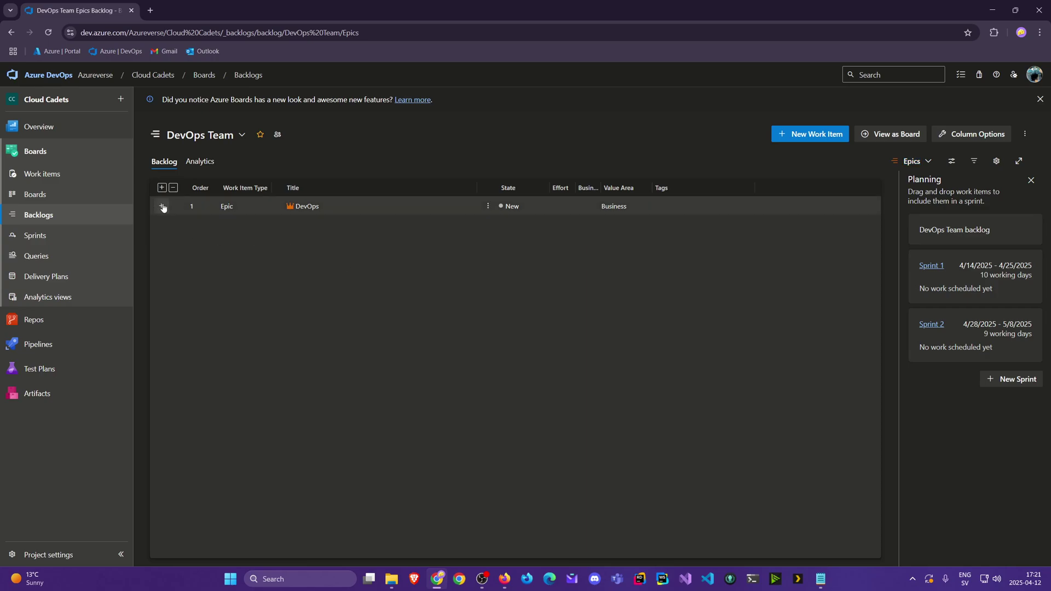
Step: Create and save a feature titled CI/CD Pipelines under the DevOps epic
{"action": "left_click", "coordinate": [162, 207]}
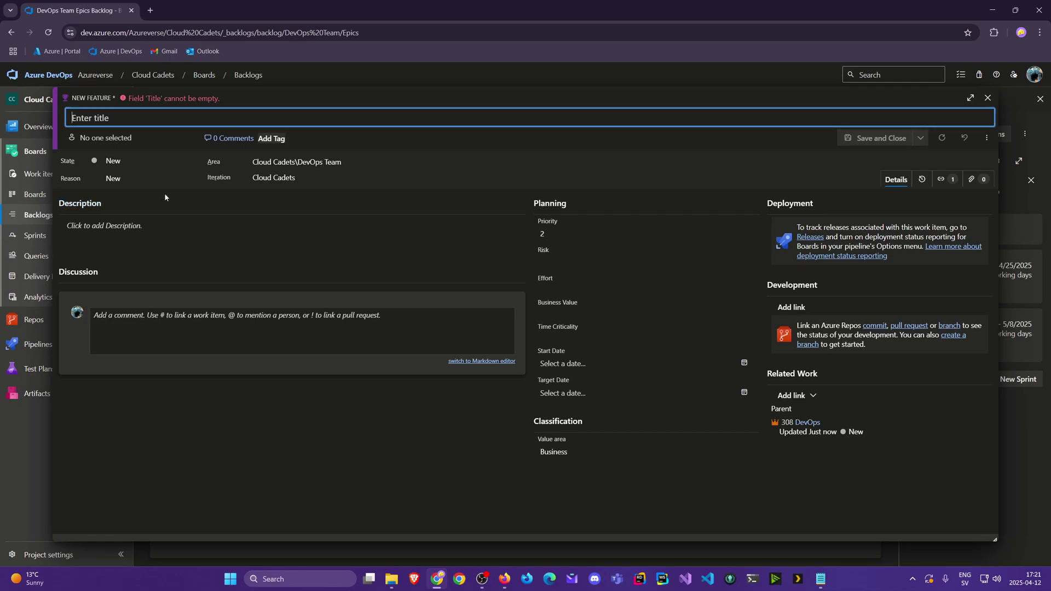
{"action": "type", "text": "CI/CD Pip"}
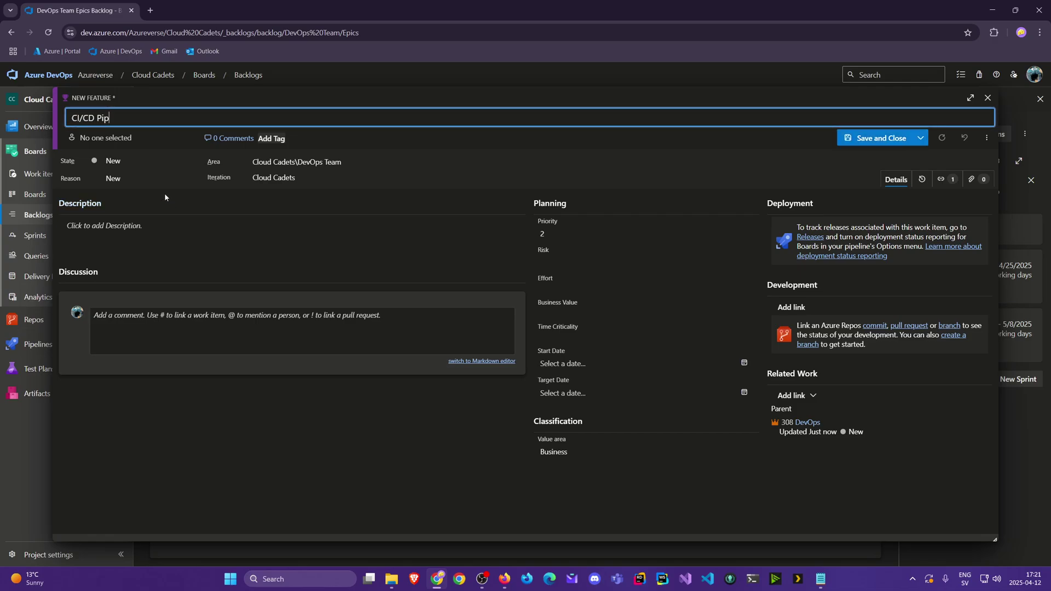
{"action": "type", "text": "elines"}
{"action": "left_click", "coordinate": [854, 135]}
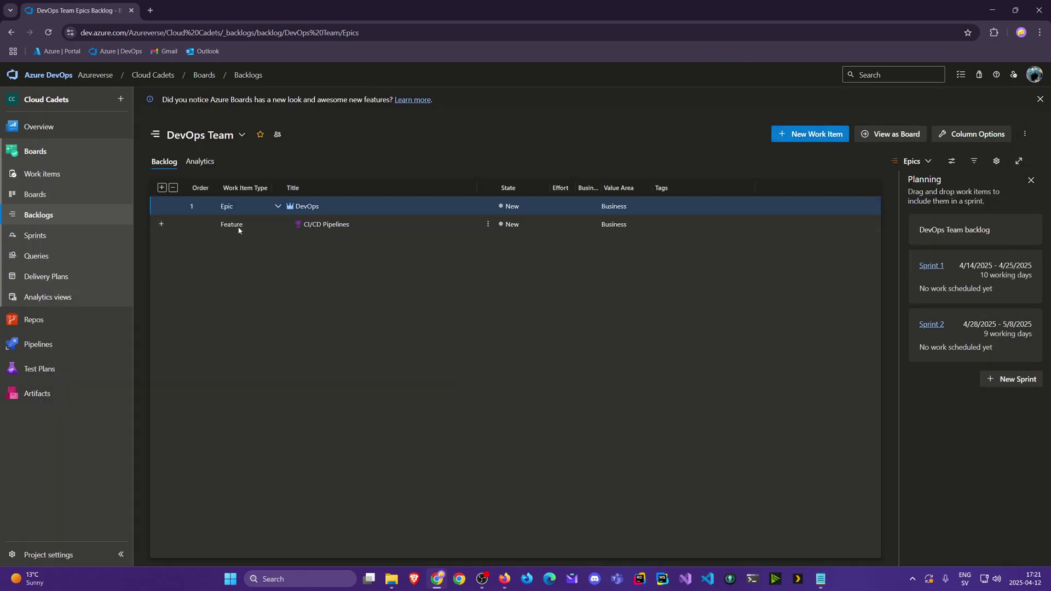
Step: Under the CI/CD Pipelines feature, create and save the user story "As a Developer I want the API to auto-deploy when the main branch is updated"
{"action": "left_click", "coordinate": [164, 226]}
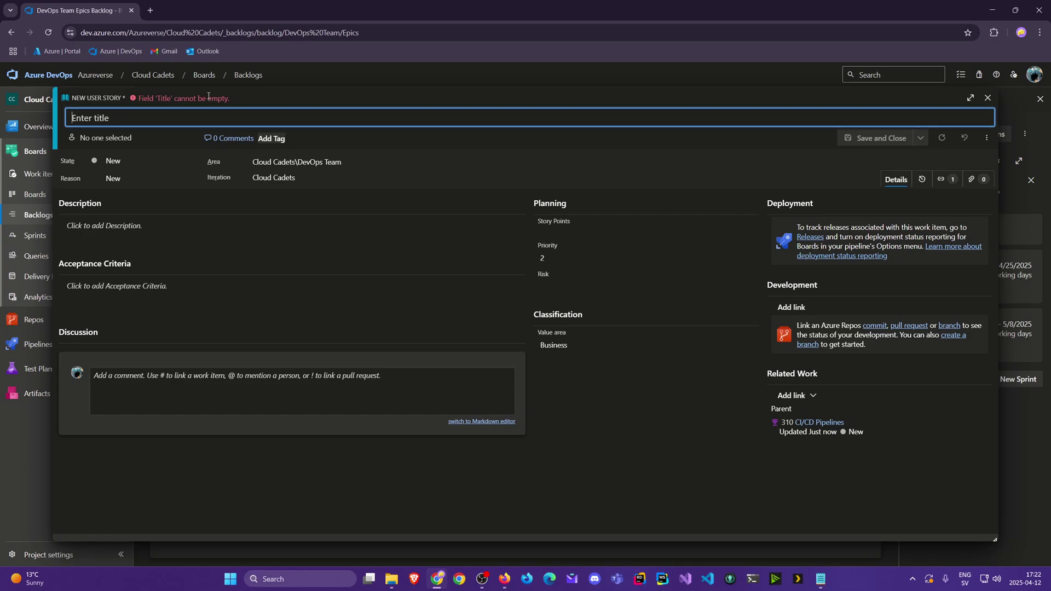
{"action": "type", "text": "A"}
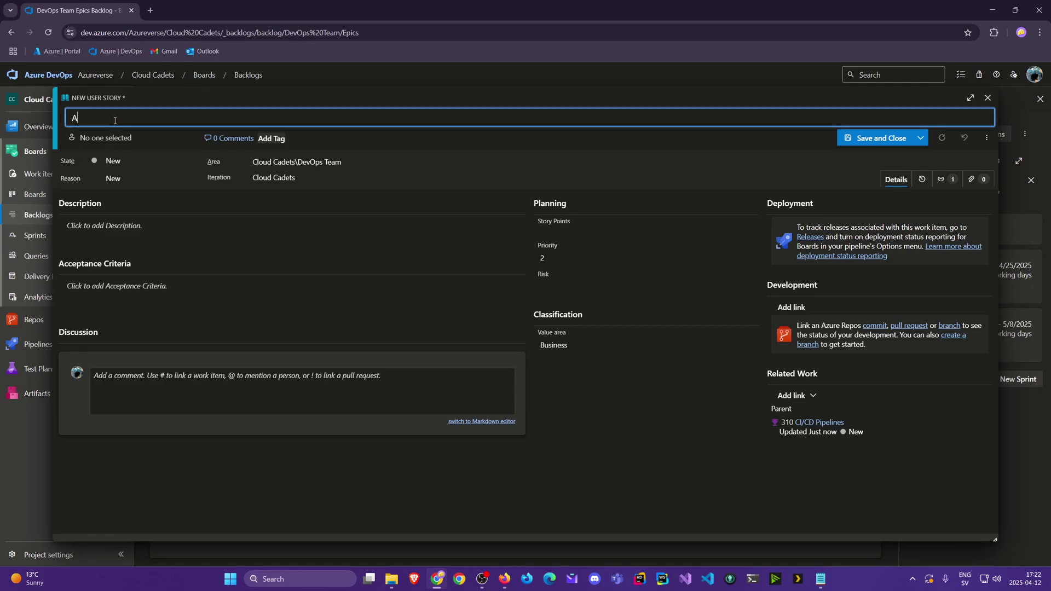
{"action": "type", "text": "s a Develop"}
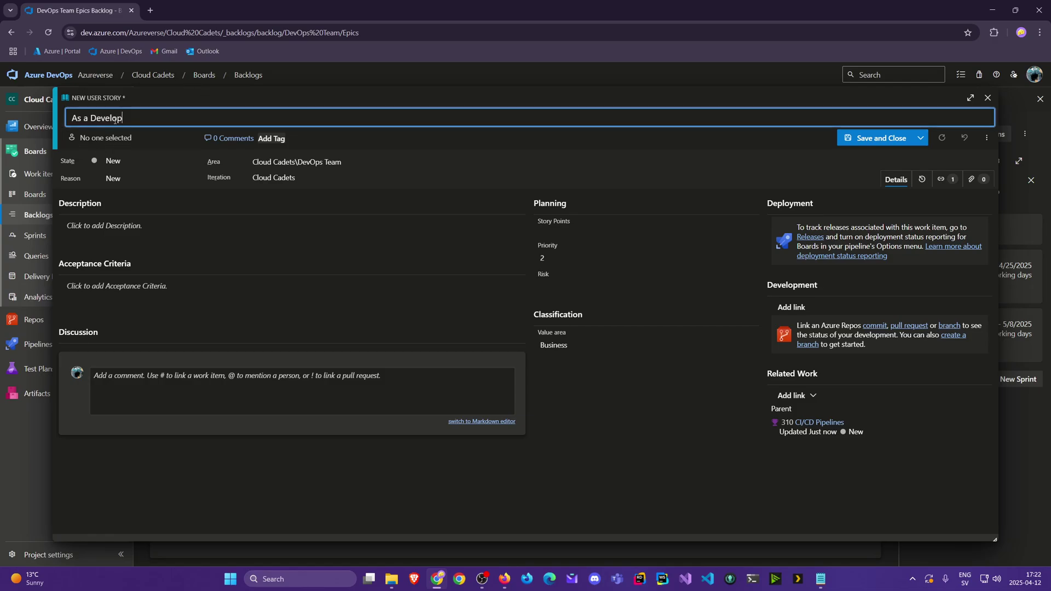
{"action": "type", "text": "er I want the AP"}
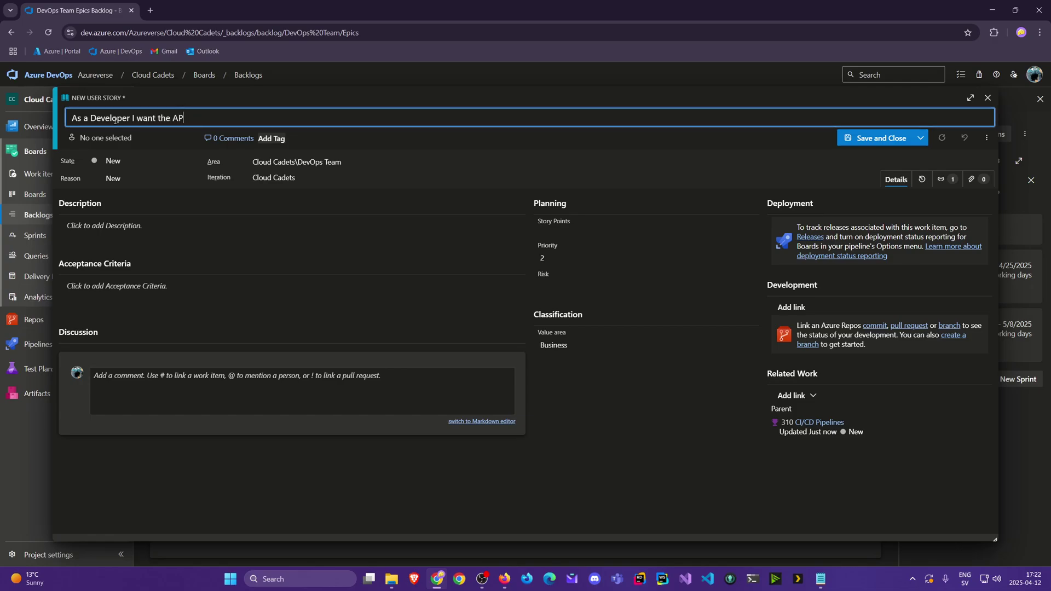
{"action": "type", "text": "I to"}
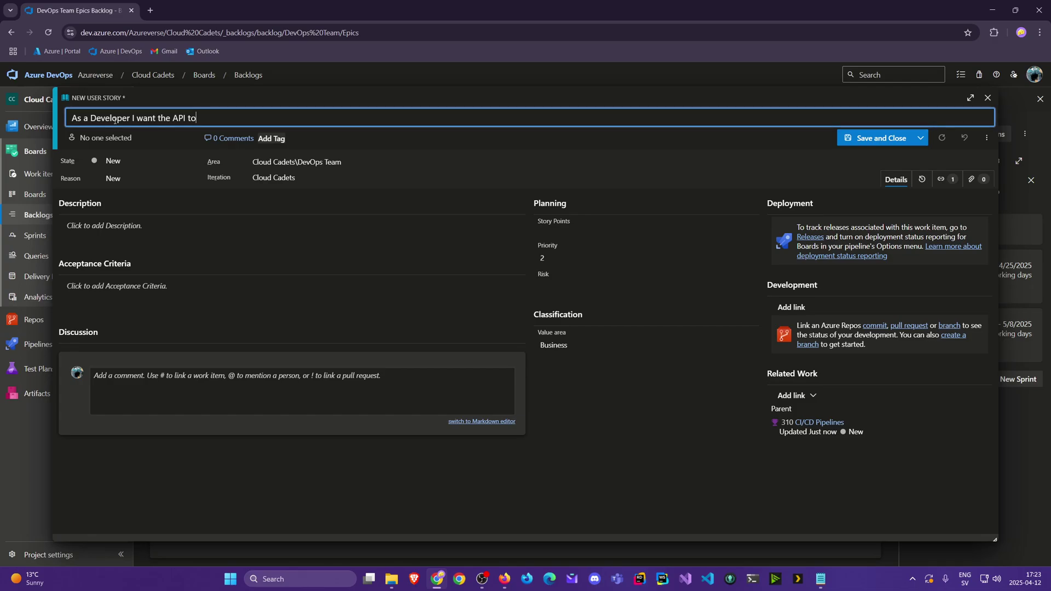
{"action": "type", "text": "auto-de"}
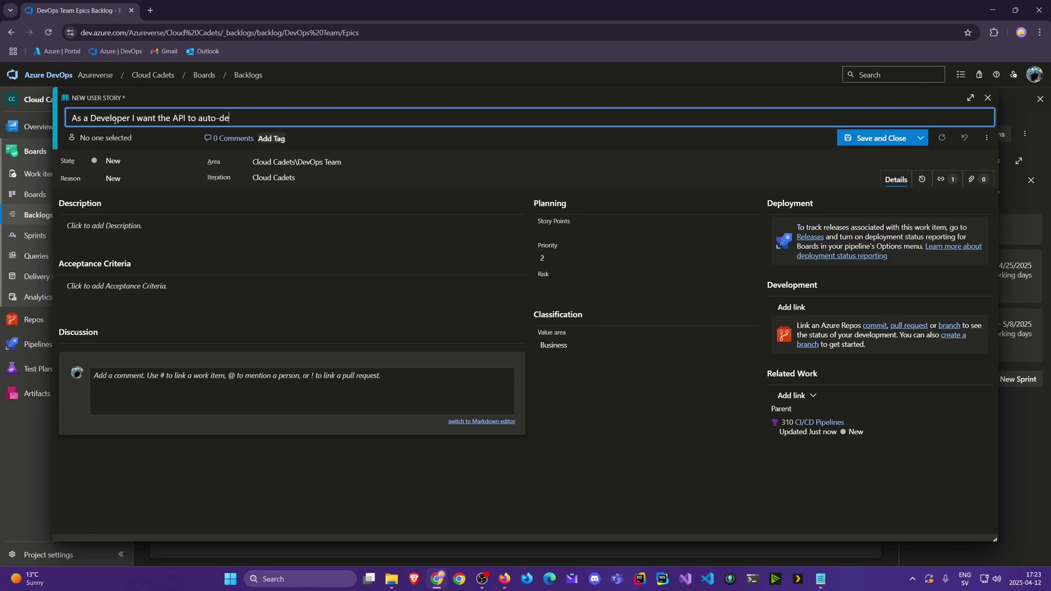
{"action": "type", "text": "ploy when the ma"}
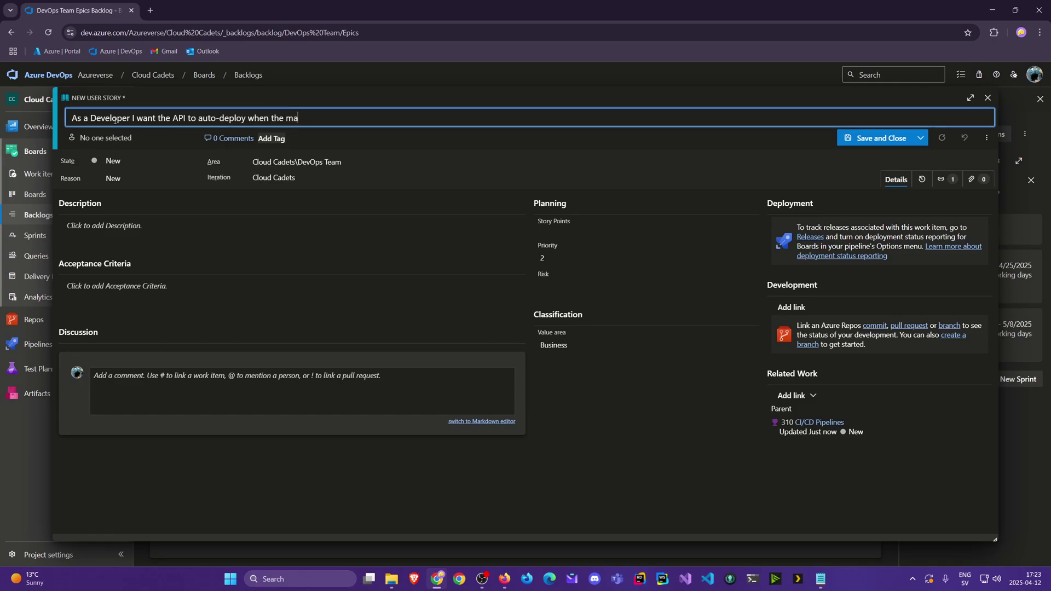
{"action": "type", "text": "in branch is updated"}
{"action": "left_click", "coordinate": [870, 143]}
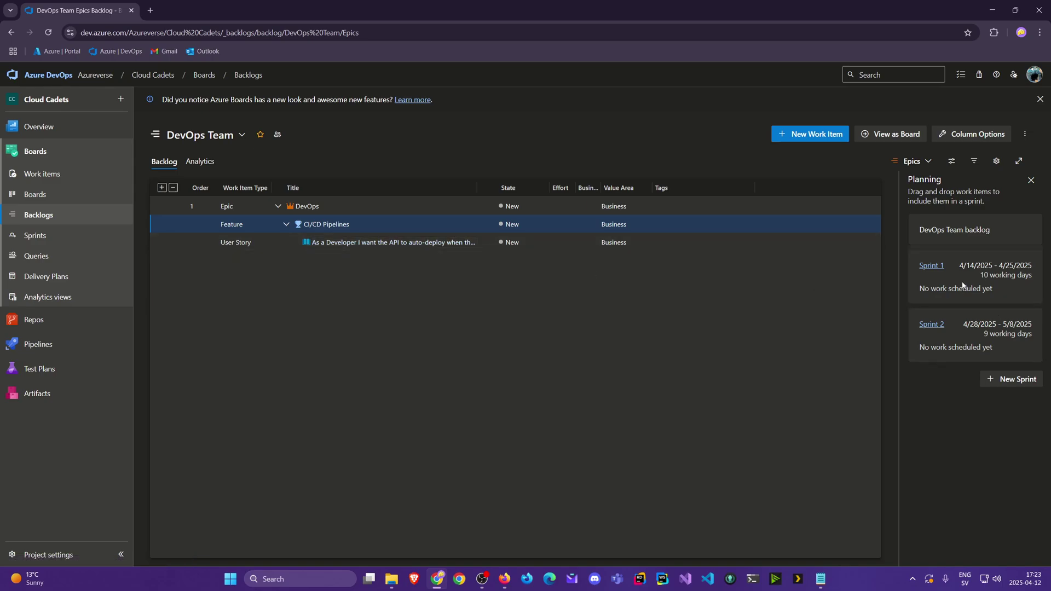
Step: View the Cloud Cadets Team's backlog and sprint planning for comparison, and return to the DevOps Team's backlog
{"action": "left_click", "coordinate": [240, 136]}
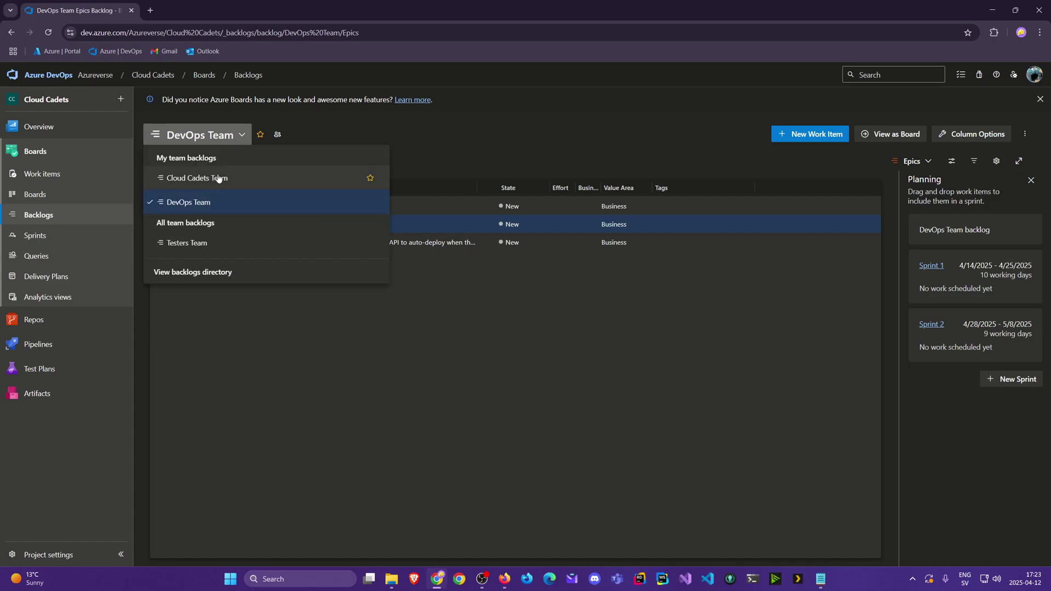
{"action": "left_click", "coordinate": [219, 179]}
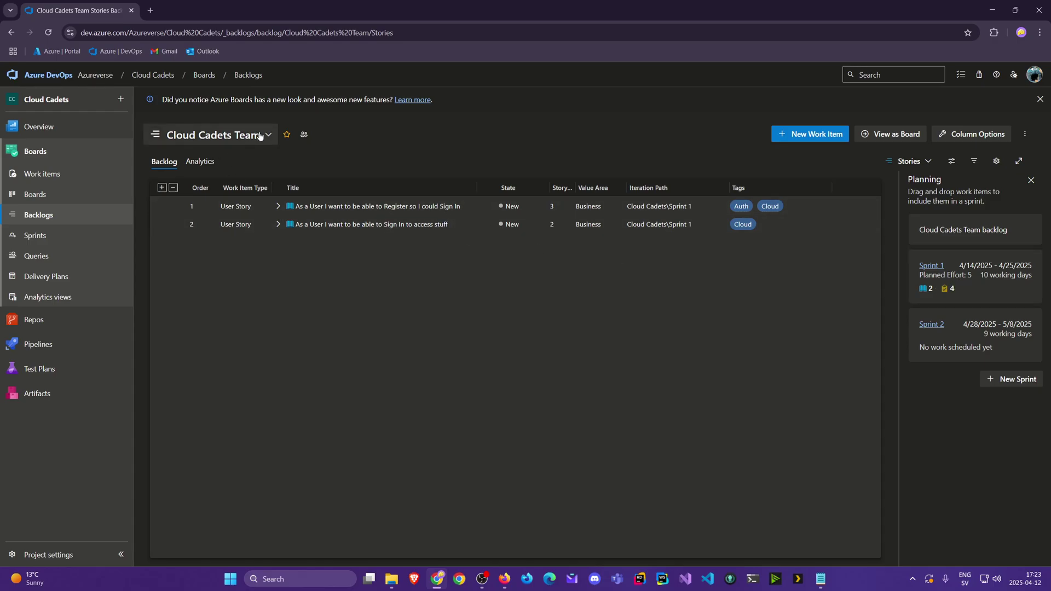
{"action": "left_click", "coordinate": [224, 135]}
{"action": "left_click", "coordinate": [225, 204]}
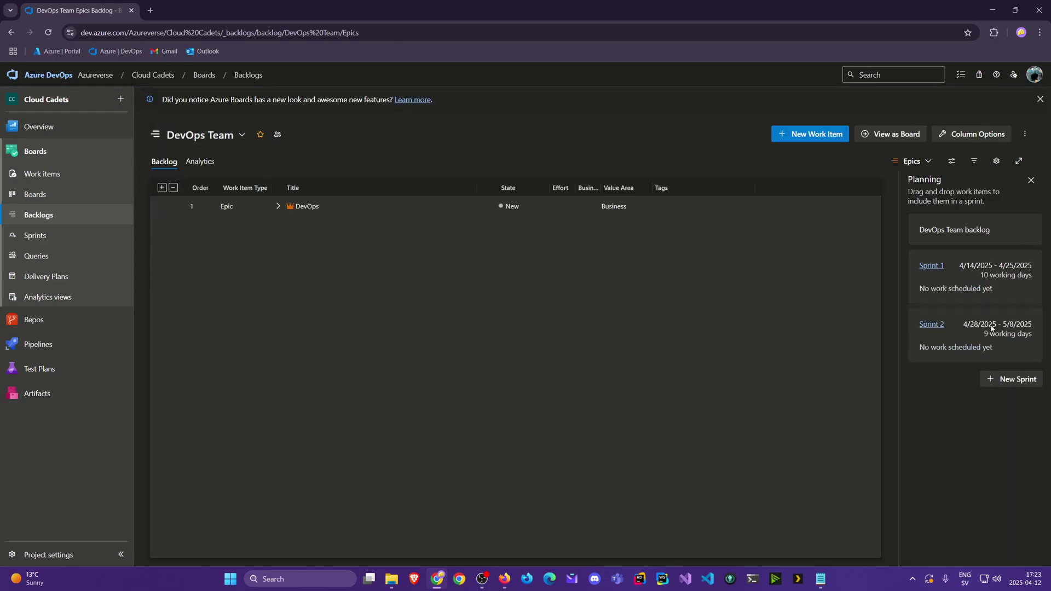
Step: Expand the DevOps epic and its CI/CD Pipelines feature, and assign the API auto-deploy user story to Sprint 1
{"action": "left_click", "coordinate": [278, 207]}
{"action": "left_click", "coordinate": [286, 225]}
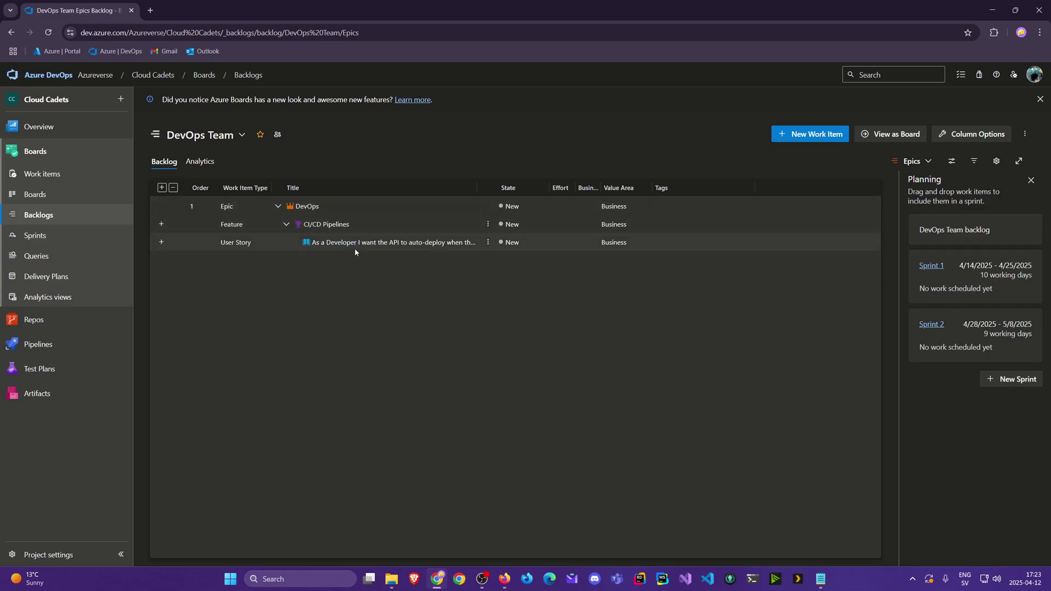
{"action": "left_click_drag", "start_coordinate": [355, 252], "coordinate": [929, 318]}
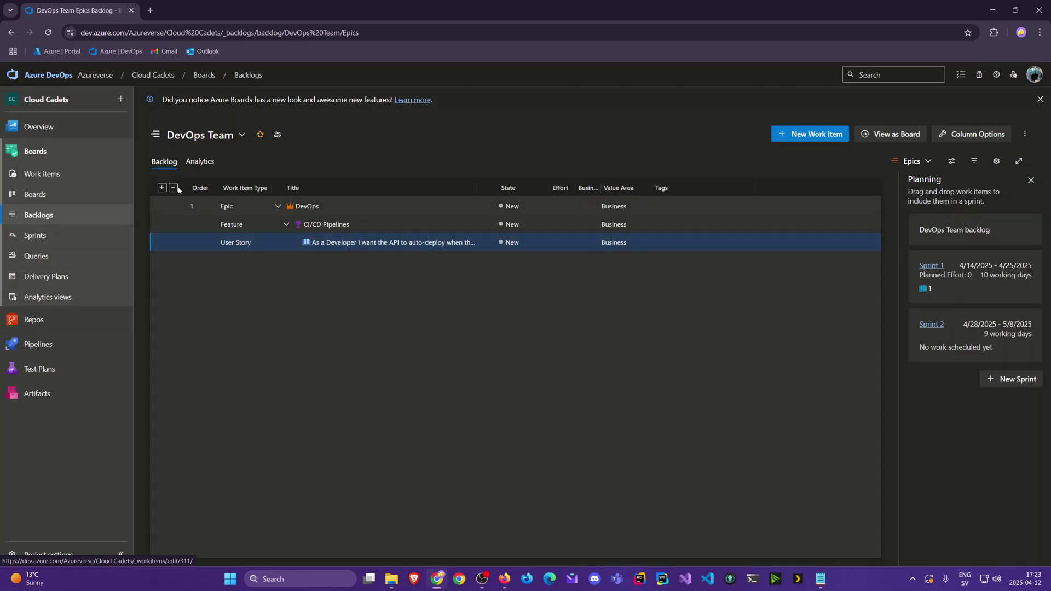
Step: Compare the Sprint 1 taskboards of the DevOps and Cloud Cadets teams, ending on the DevOps Team's taskboard
{"action": "left_click", "coordinate": [53, 237]}
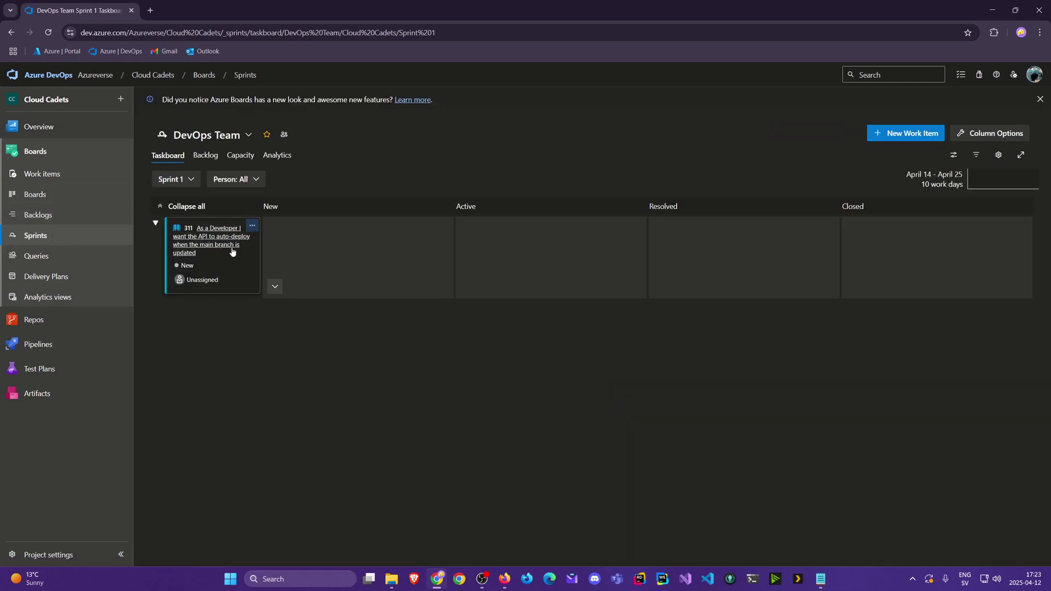
{"action": "left_click", "coordinate": [249, 143]}
{"action": "left_click", "coordinate": [221, 176]}
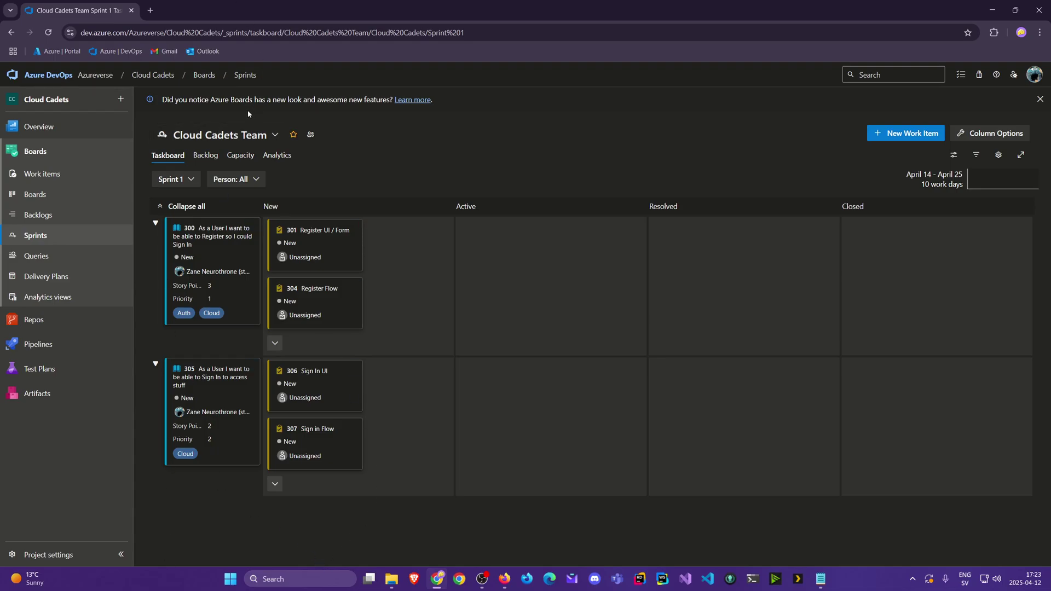
{"action": "left_click", "coordinate": [275, 135]}
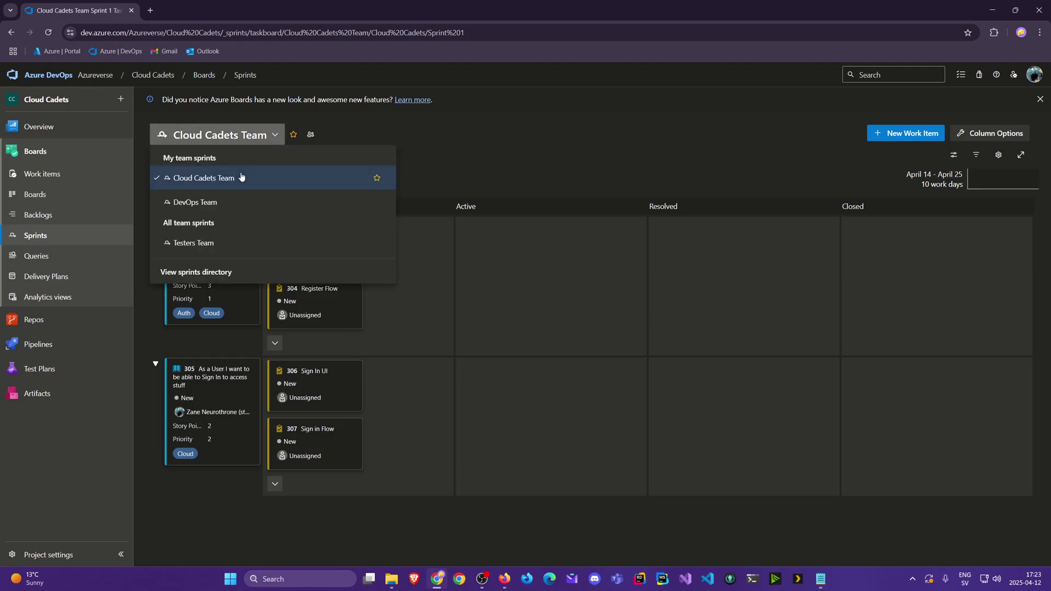
{"action": "left_click", "coordinate": [224, 198]}
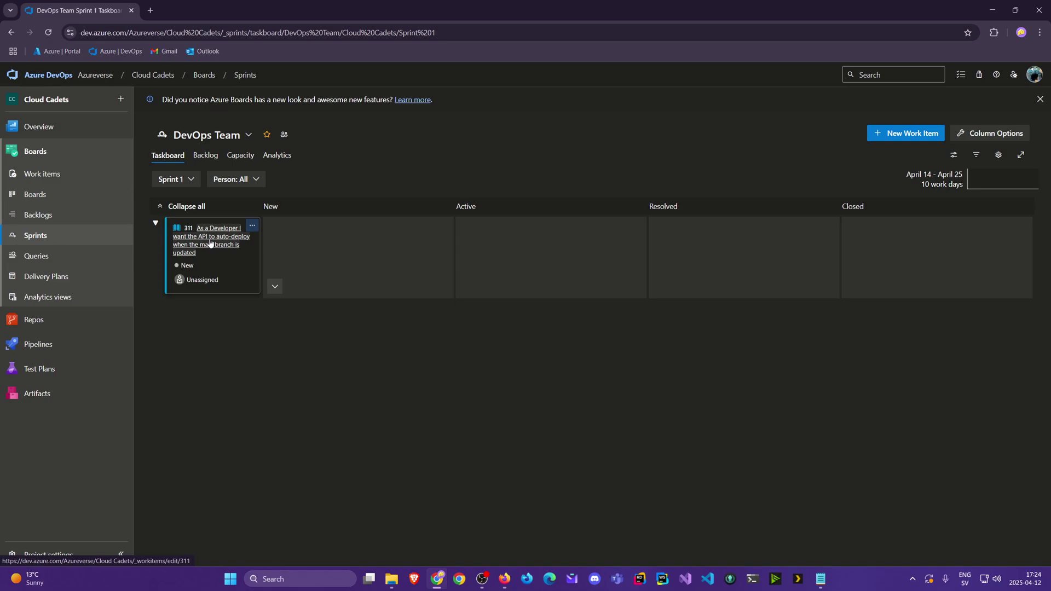
{"action": "left_click", "coordinate": [251, 227]}
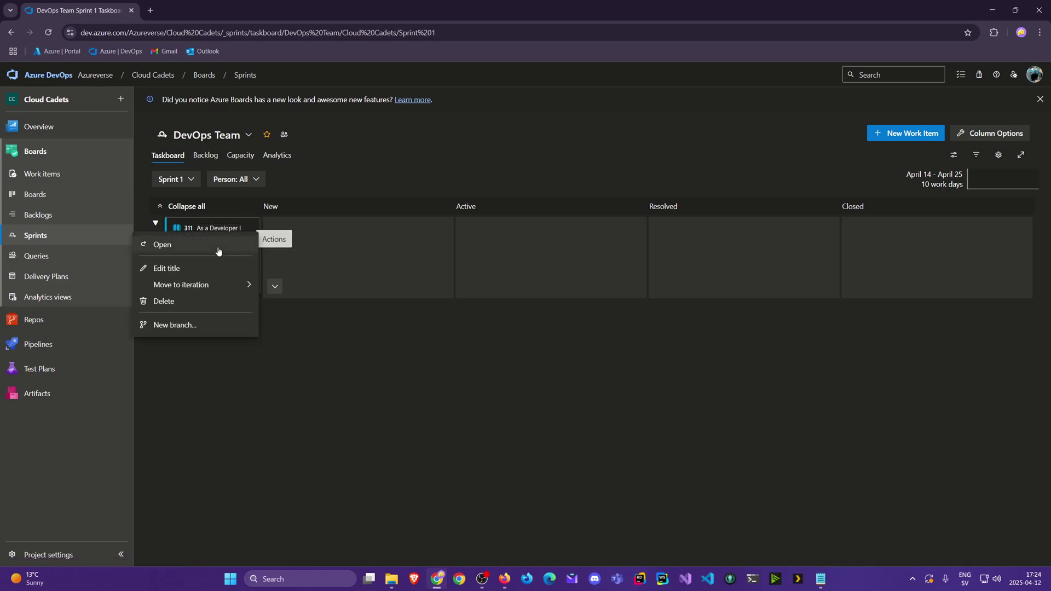
{"action": "left_click", "coordinate": [309, 356]}
{"action": "left_click", "coordinate": [251, 227]}
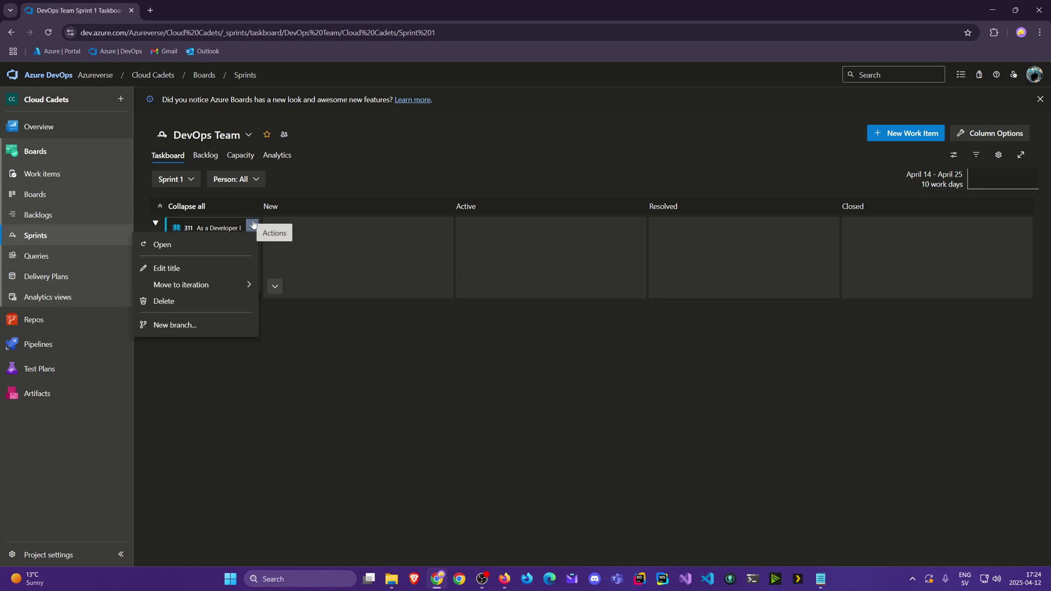
{"action": "mouse_move", "coordinate": [256, 287]}
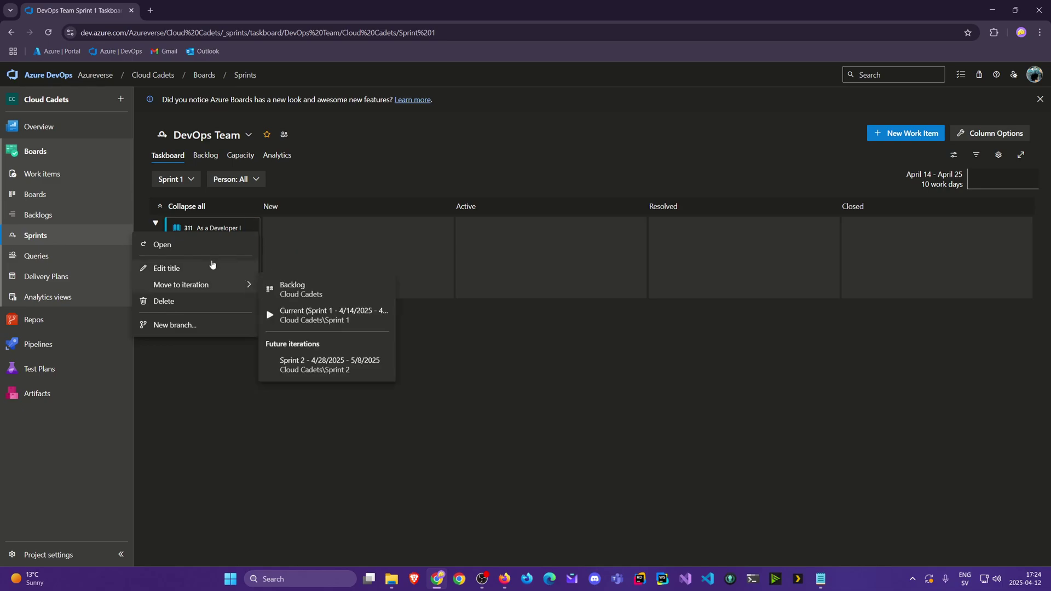
{"action": "left_click", "coordinate": [51, 214]}
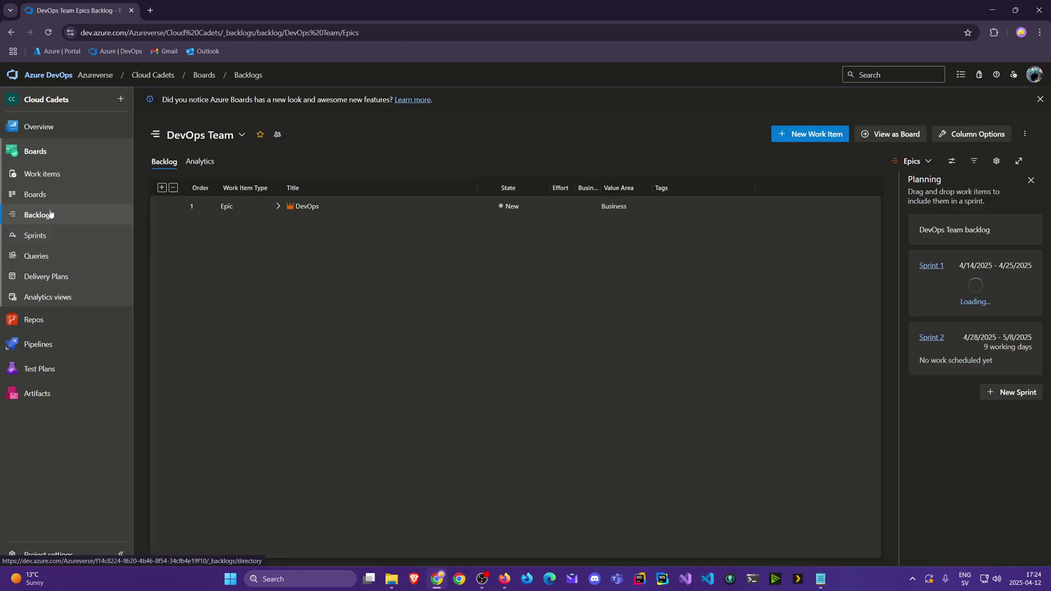
Step: On the DevOps Team's Stories board, add the task "Create deploy pipeline" to the API auto-deploy user story
{"action": "left_click", "coordinate": [39, 200]}
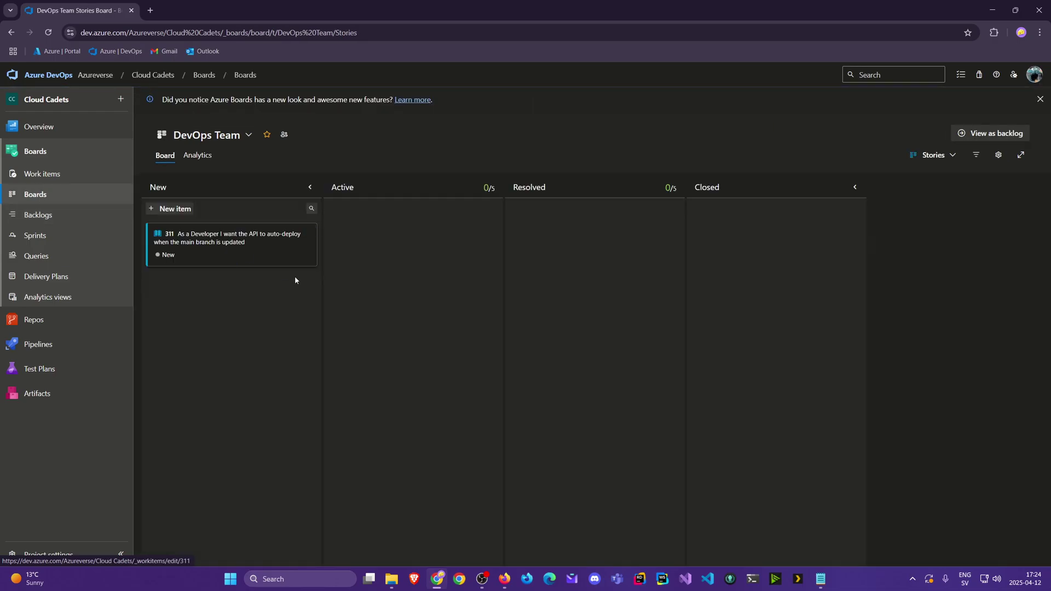
{"action": "left_click", "coordinate": [310, 232]}
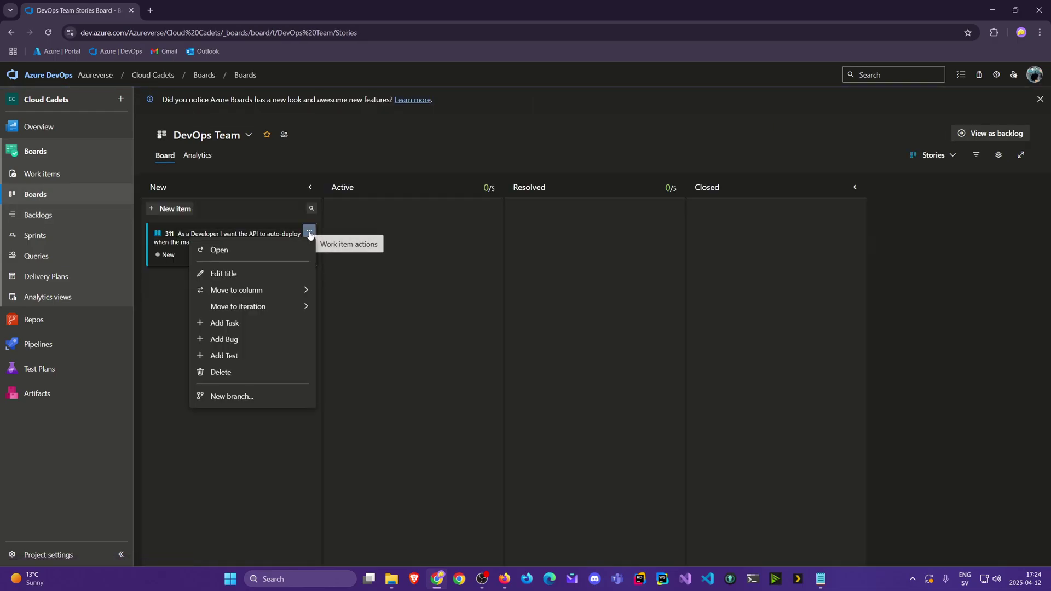
{"action": "left_click", "coordinate": [250, 324]}
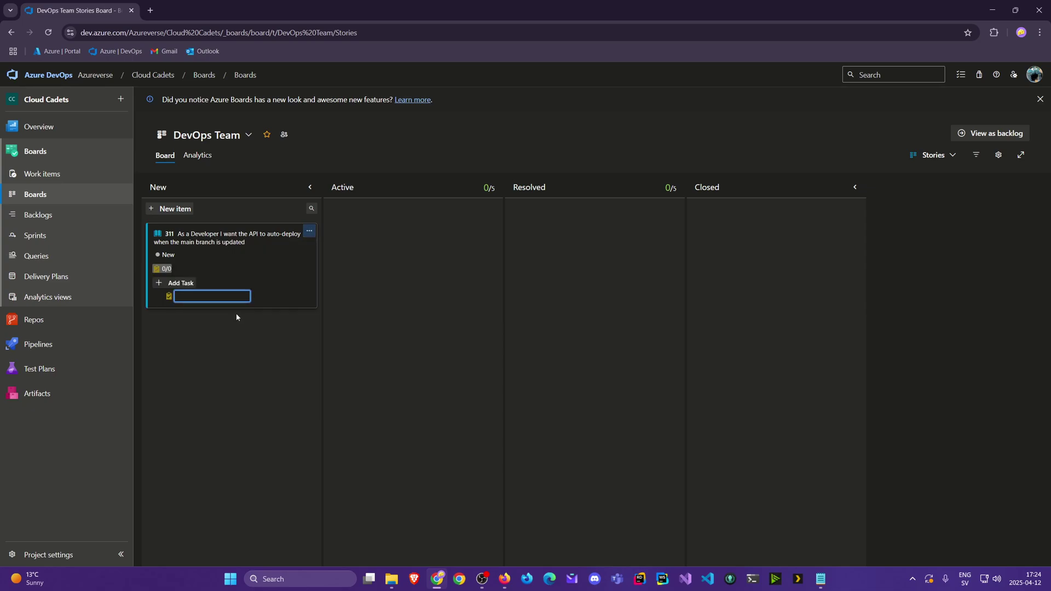
{"action": "type", "text": "Create deploy pipeline"}
{"action": "key", "text": "Return"}
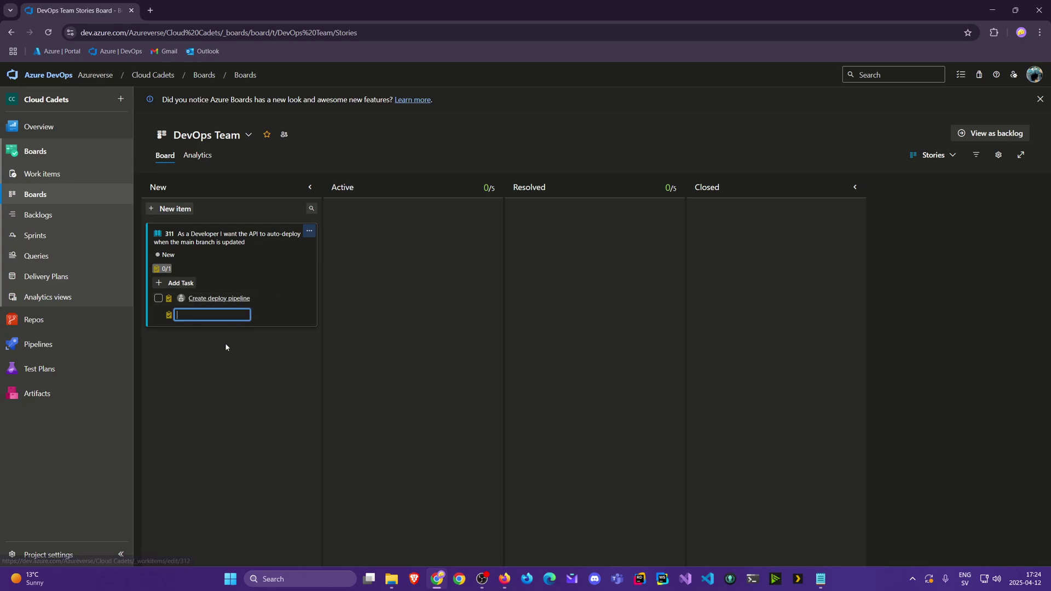
Step: Add a second task, "Add Trigger for main to deploy", to the same user story
{"action": "type", "text": "Add Trigger for main"}
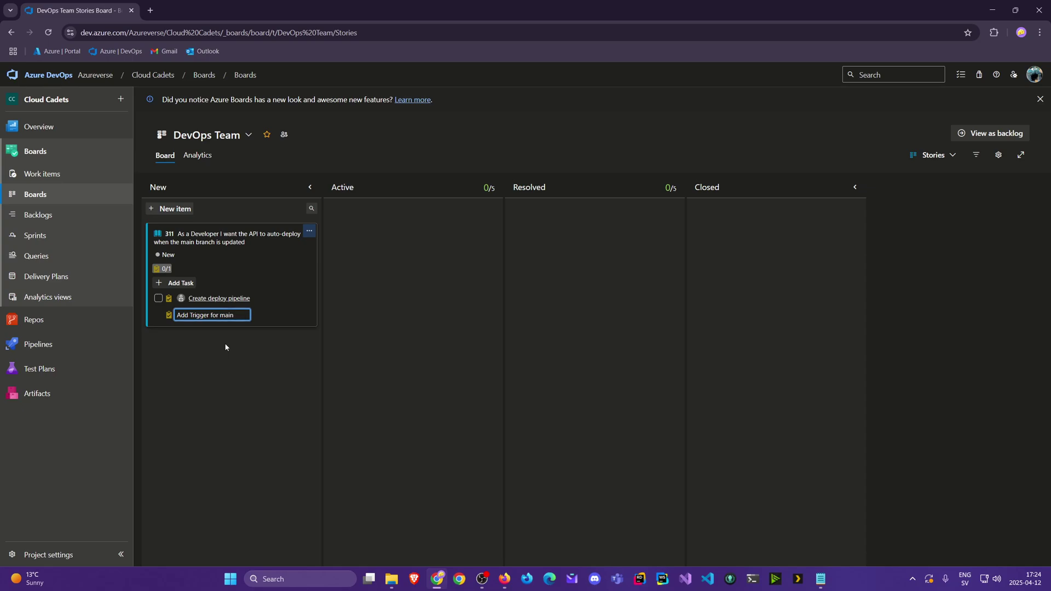
{"action": "type", "text": "to deploy"}
{"action": "key", "text": "Return"}
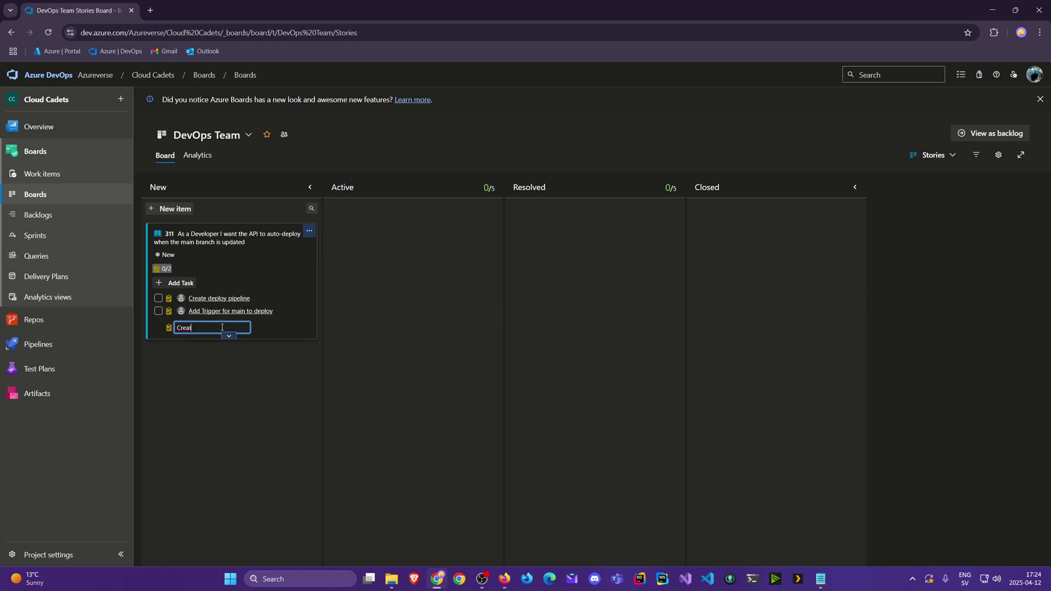
Step: Add a third task, "Create & Link correct Service Connection", to the user story and finish adding tasks
{"action": "type", "text": "Create "}
{"action": "type", "text": "& L"}
{"action": "type", "text": "ink correct Service Connectio"}
{"action": "type", "text": "n"}
{"action": "key", "text": "Return"}
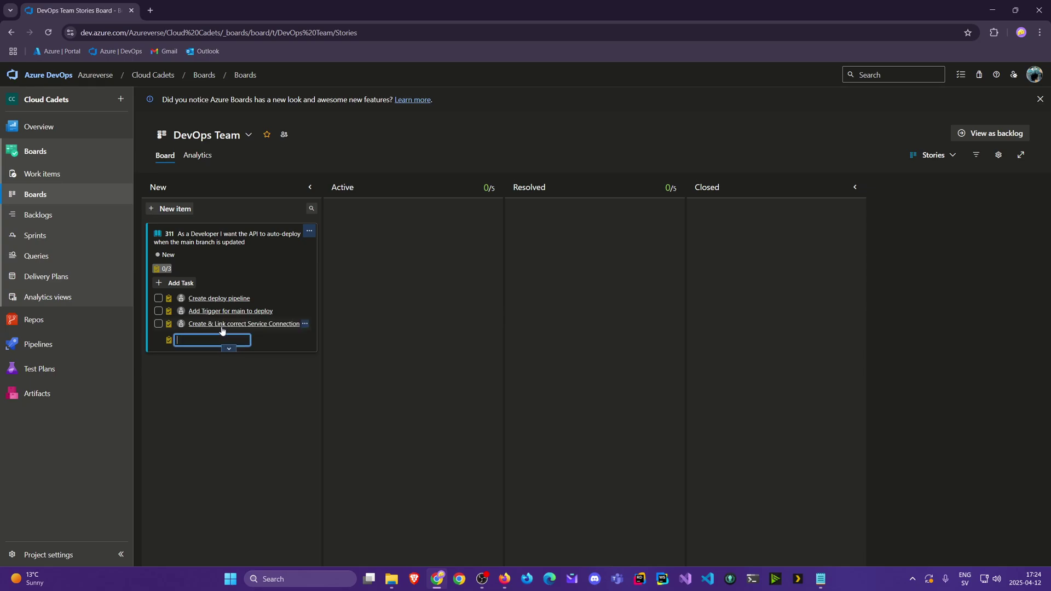
{"action": "left_click", "coordinate": [300, 388]}
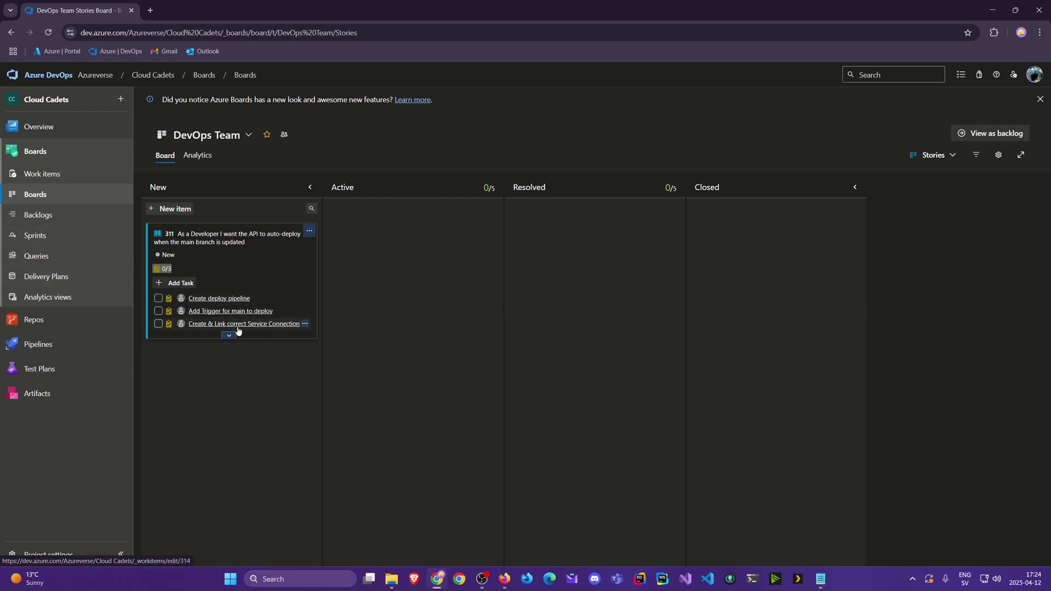
Step: View the user story's tasks on the DevOps Team's Sprint 1 taskboard, discarding the blank new work item
{"action": "left_click", "coordinate": [29, 237]}
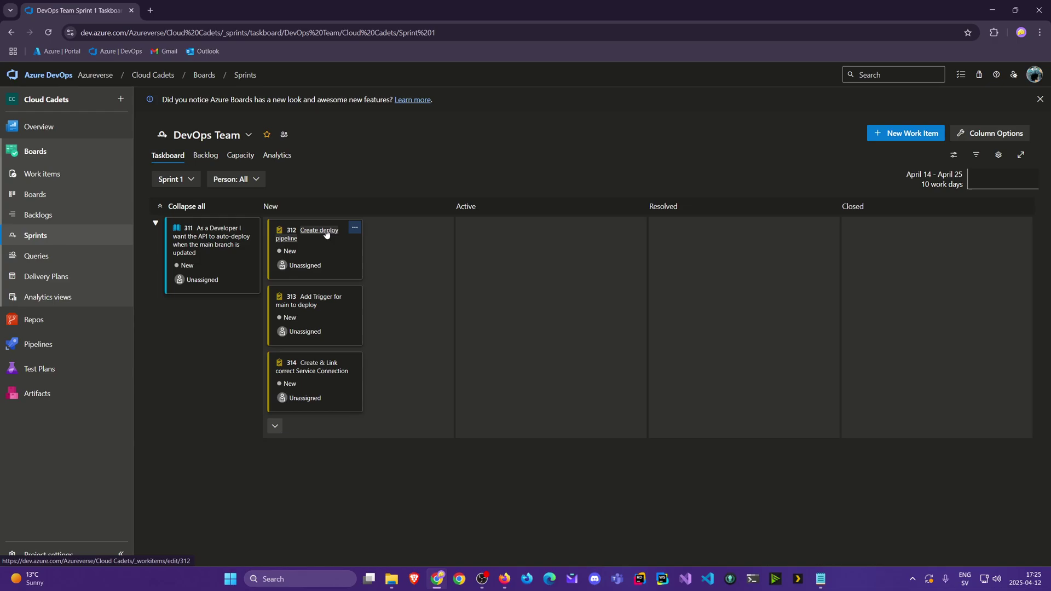
{"action": "left_click", "coordinate": [910, 139]}
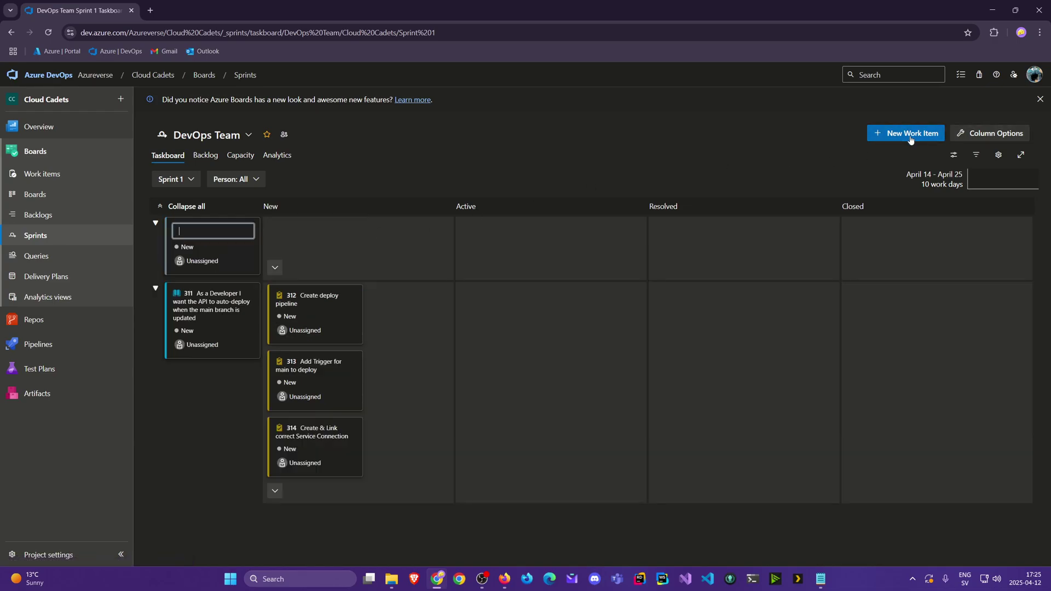
{"action": "left_click", "coordinate": [241, 246]}
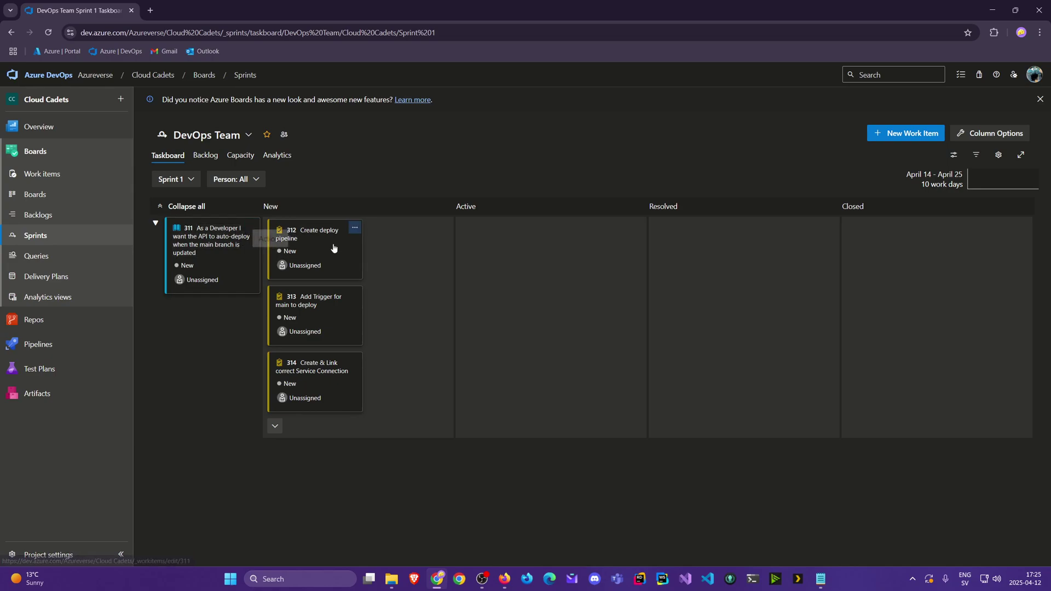
{"action": "left_click", "coordinate": [355, 226]}
{"action": "left_click", "coordinate": [390, 235]}
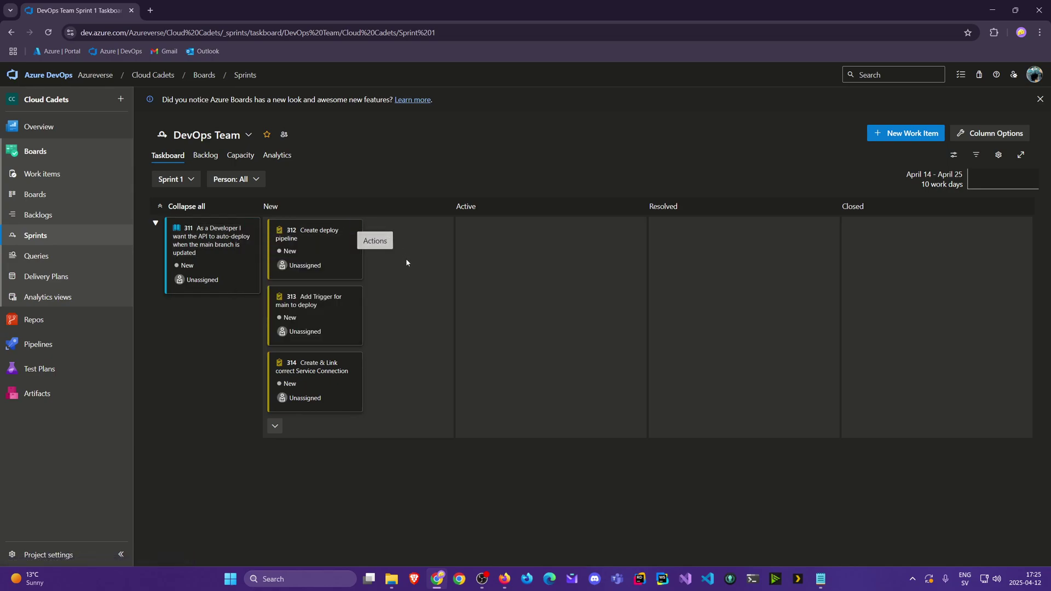
{"action": "left_click", "coordinate": [273, 426]}
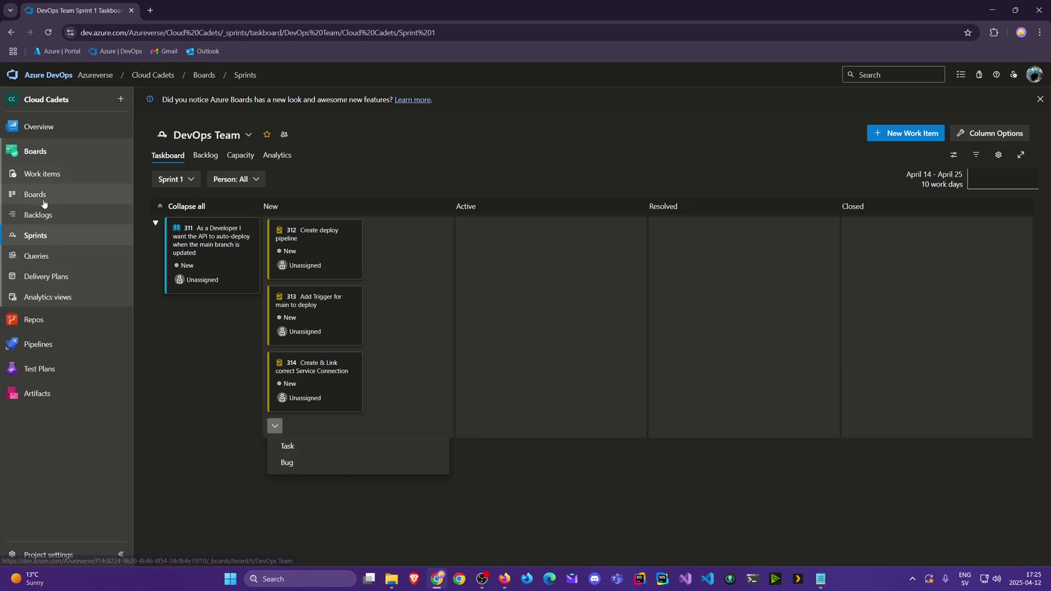
{"action": "left_click", "coordinate": [294, 447]}
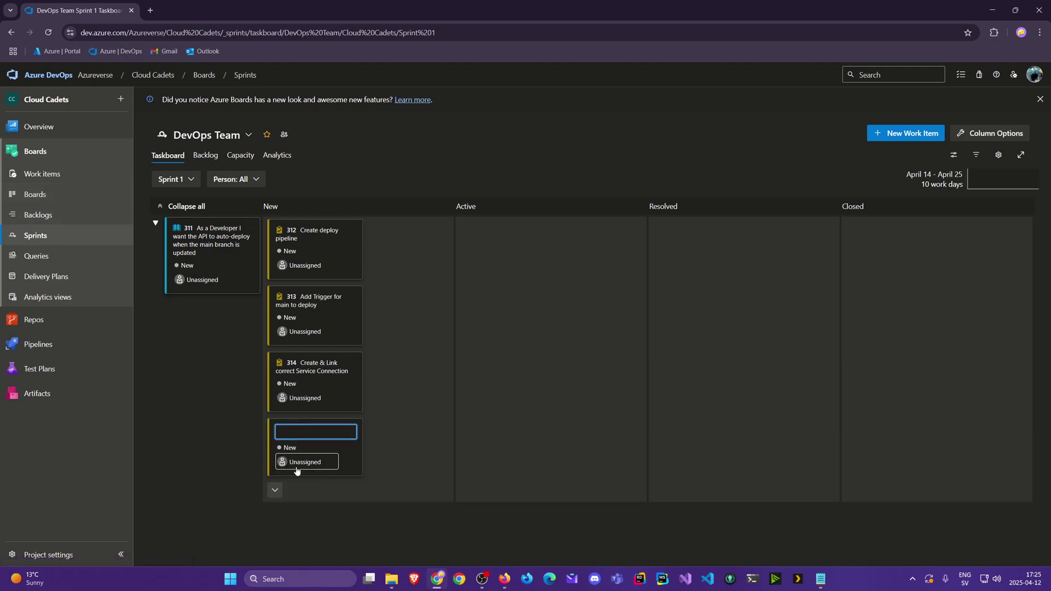
{"action": "left_click", "coordinate": [294, 495]}
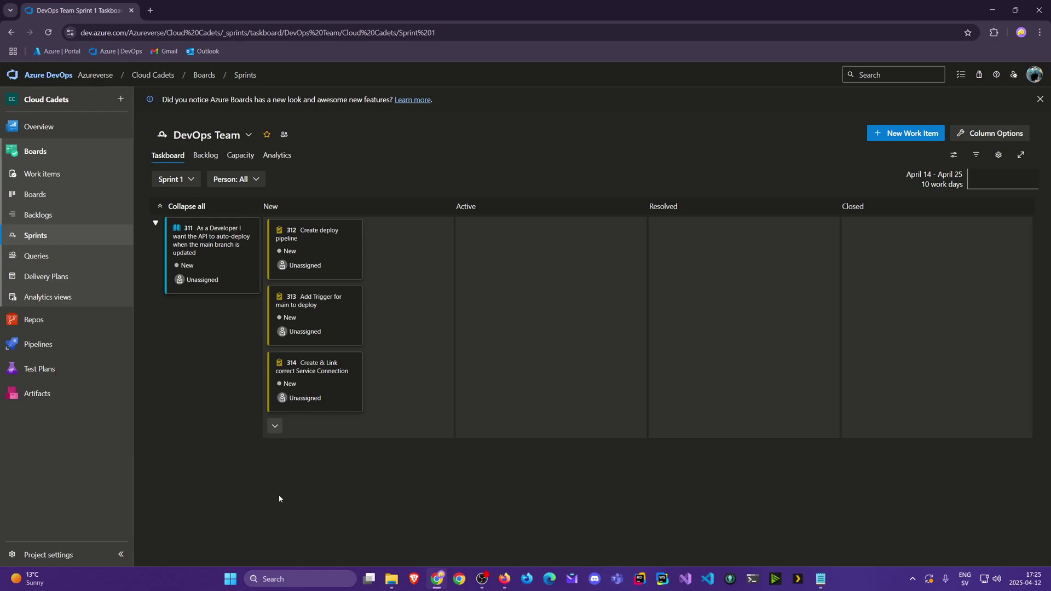
{"action": "left_click", "coordinate": [305, 266]}
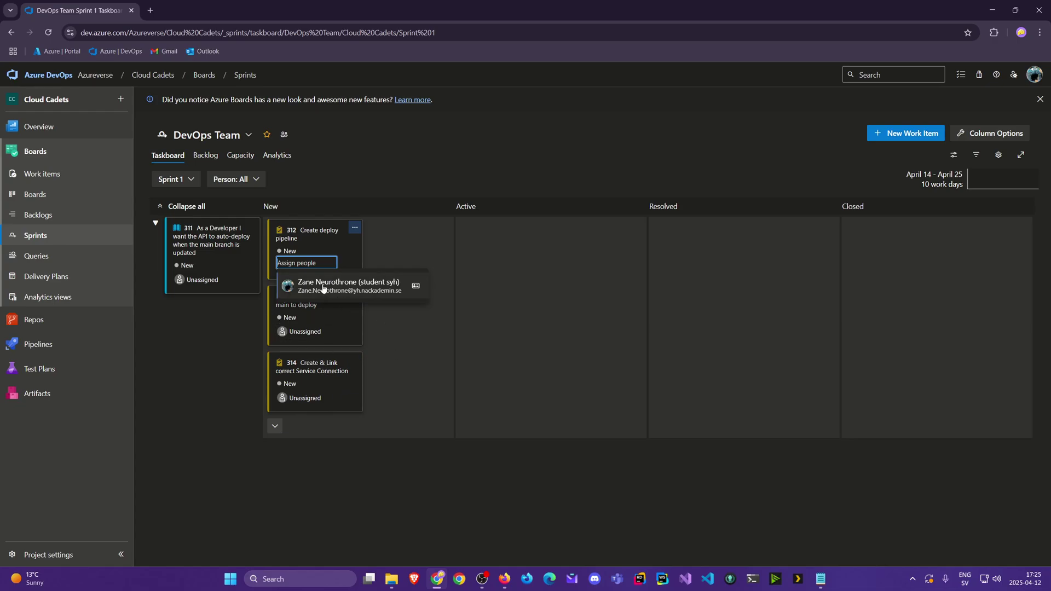
{"action": "left_click", "coordinate": [447, 318]}
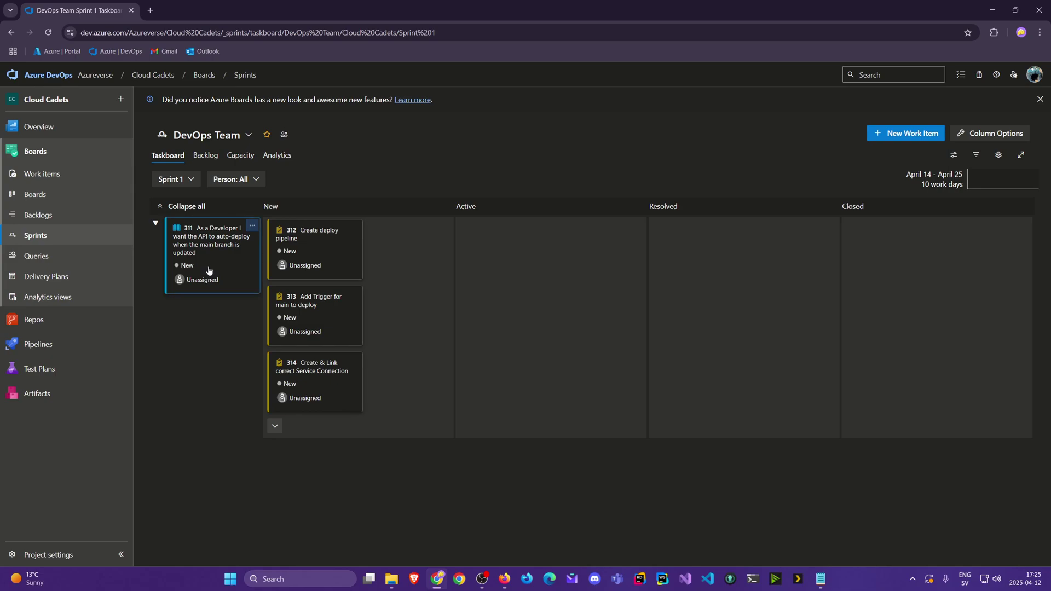
Step: Set the API auto-deploy user story's story points to 3 and save it
{"action": "left_click", "coordinate": [210, 244]}
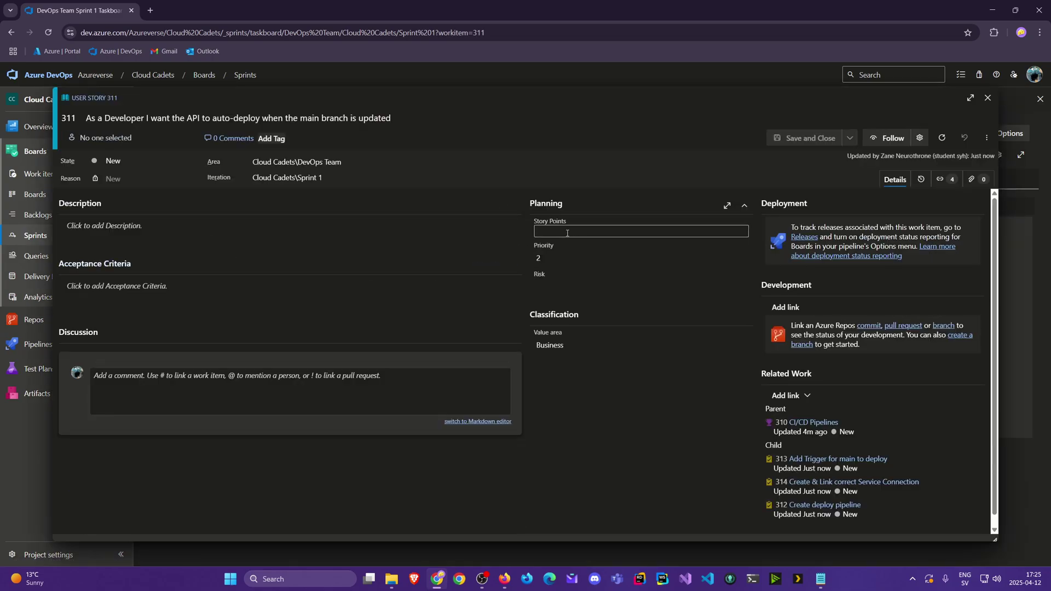
{"action": "left_click", "coordinate": [567, 233]}
{"action": "type", "text": "3"}
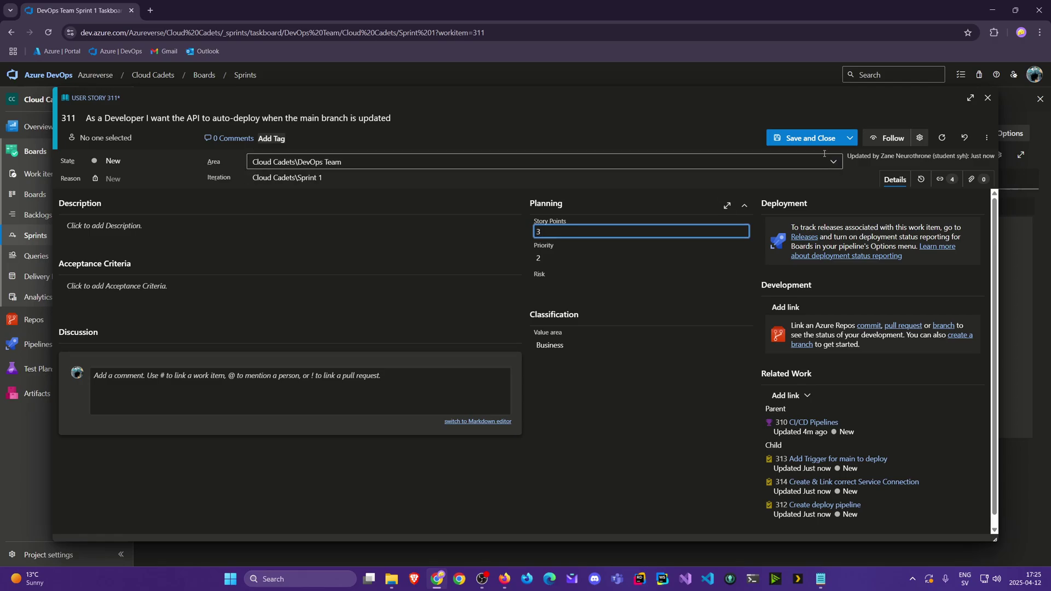
{"action": "left_click", "coordinate": [805, 138]}
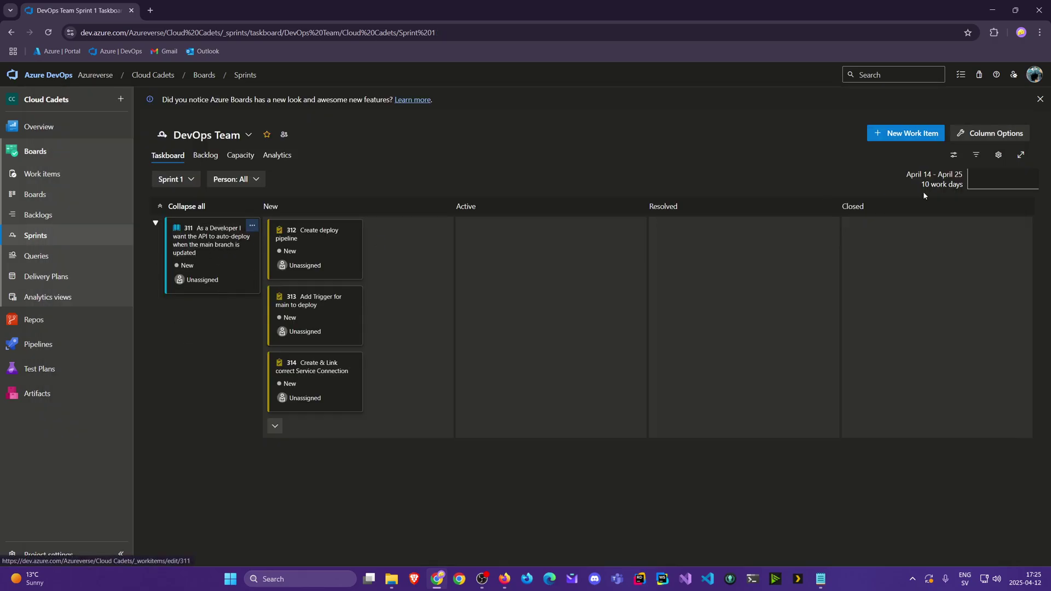
Step: In the DevOps Team's taskboard settings, add Story Points as an additional field on Bug cards
{"action": "left_click", "coordinate": [997, 157]}
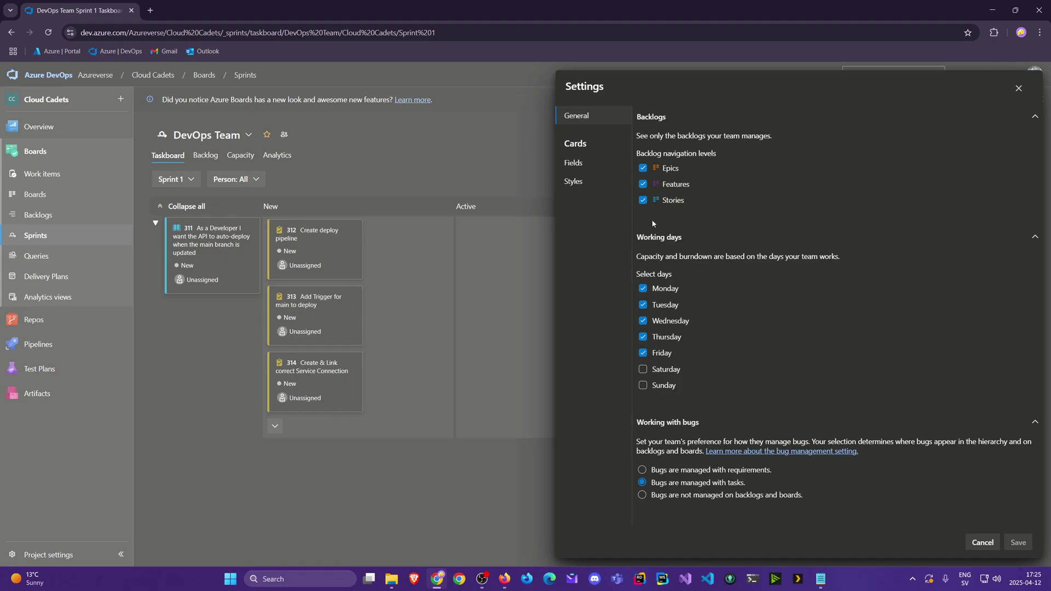
{"action": "left_click", "coordinate": [575, 163]}
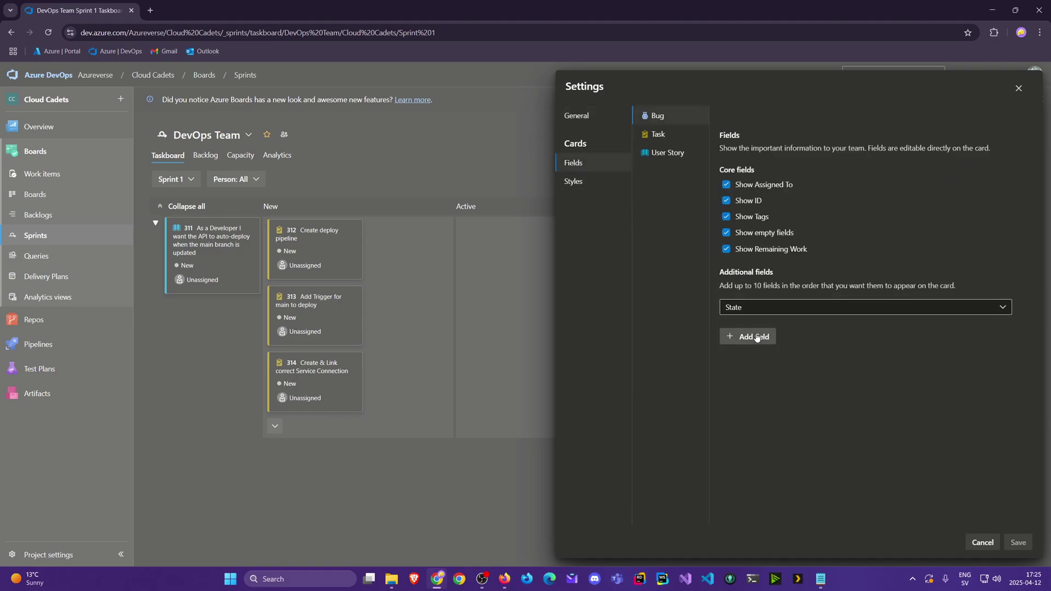
{"action": "left_click", "coordinate": [756, 337]}
{"action": "left_click", "coordinate": [768, 333]}
{"action": "type", "text": "Story"}
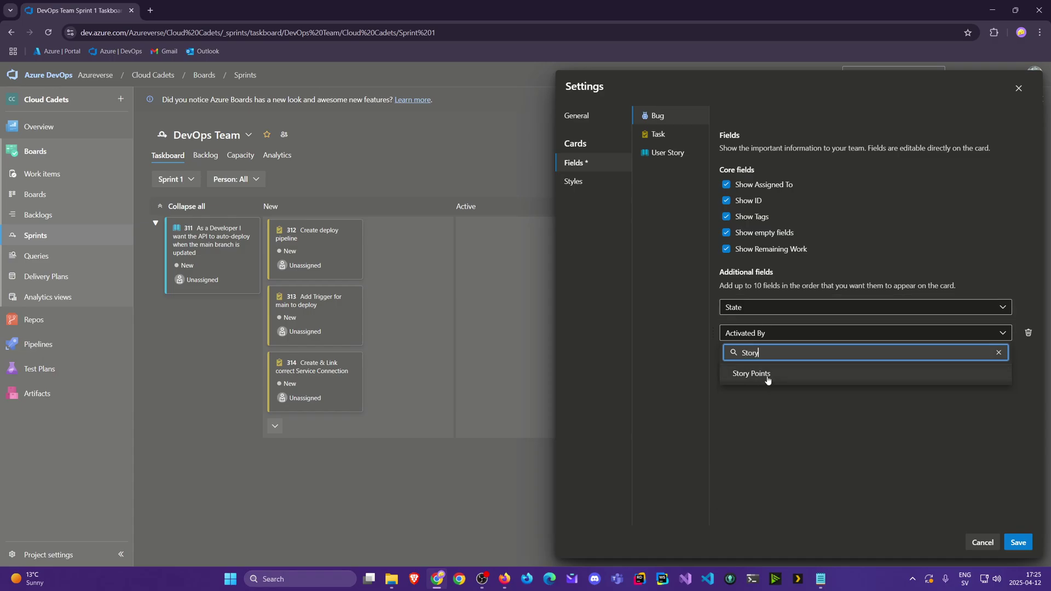
{"action": "left_click", "coordinate": [768, 374]}
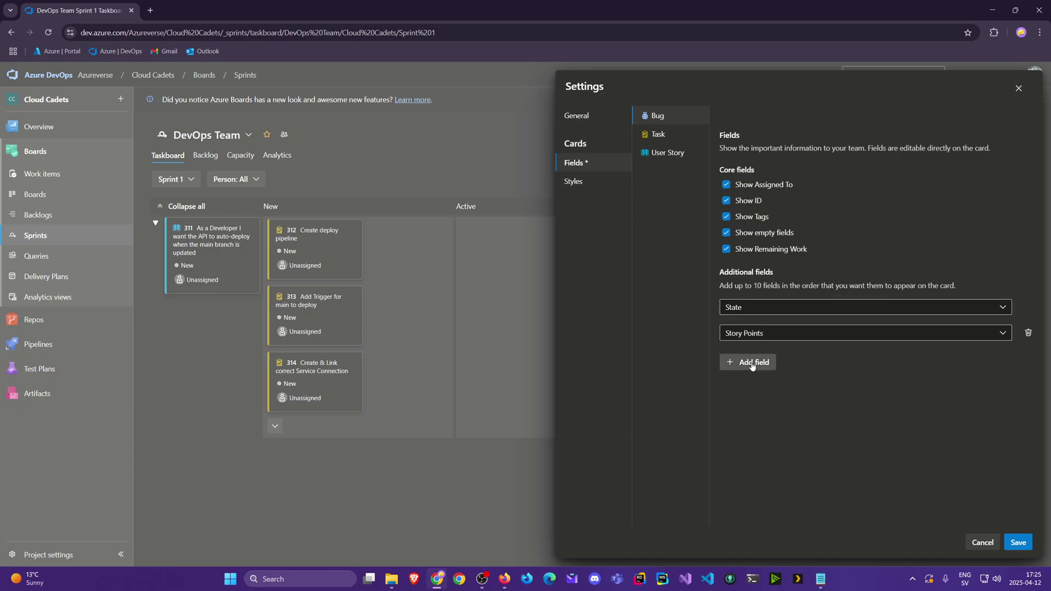
Step: Add Priority as another additional field on Bug cards and save the taskboard settings
{"action": "left_click", "coordinate": [751, 362]}
{"action": "left_click", "coordinate": [786, 361]}
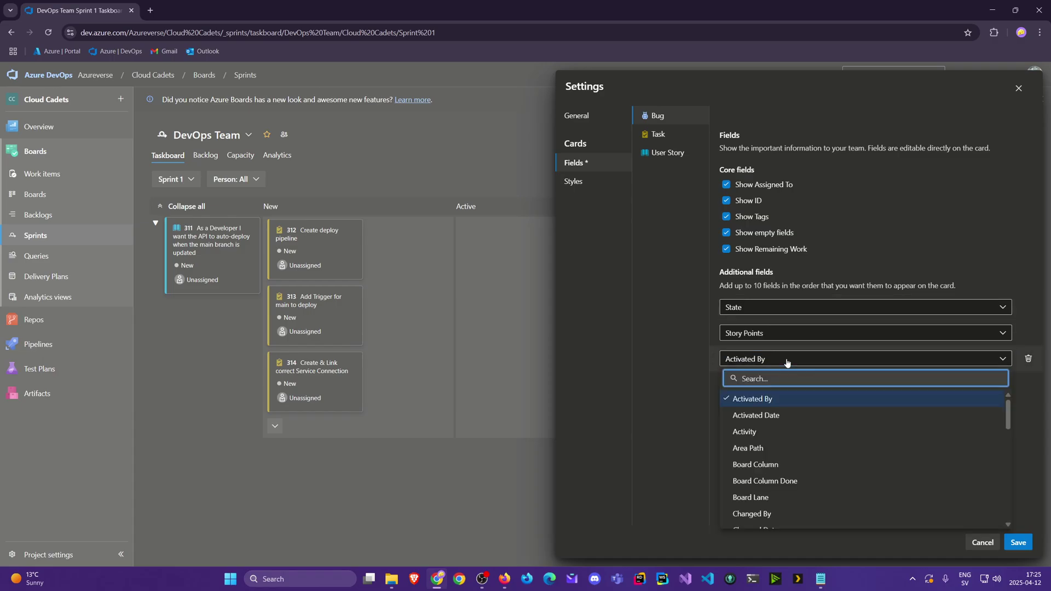
{"action": "type", "text": "Priori"}
{"action": "left_click", "coordinate": [763, 399]}
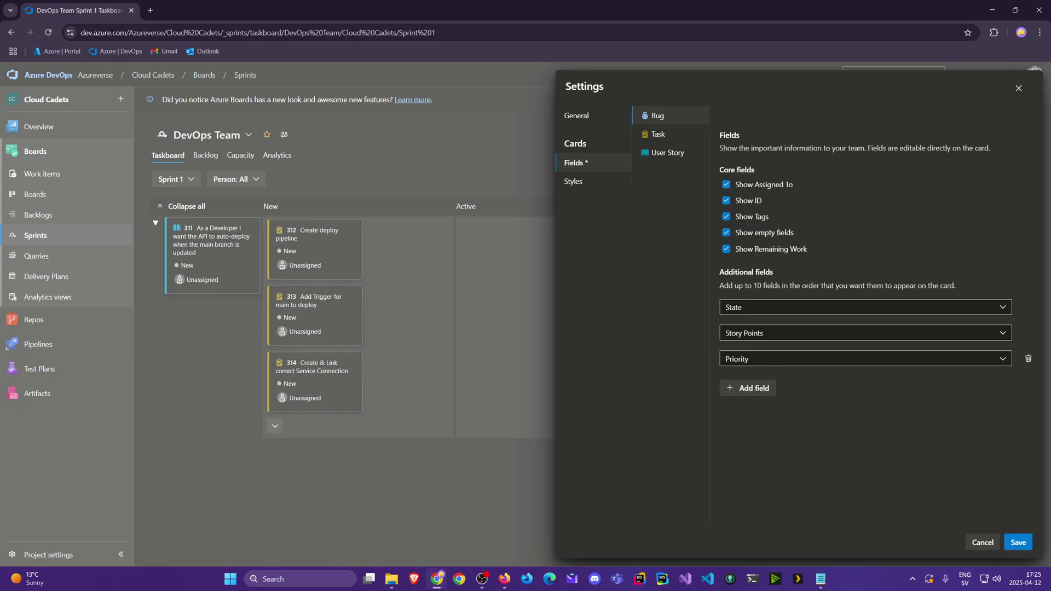
{"action": "left_click", "coordinate": [1017, 542]}
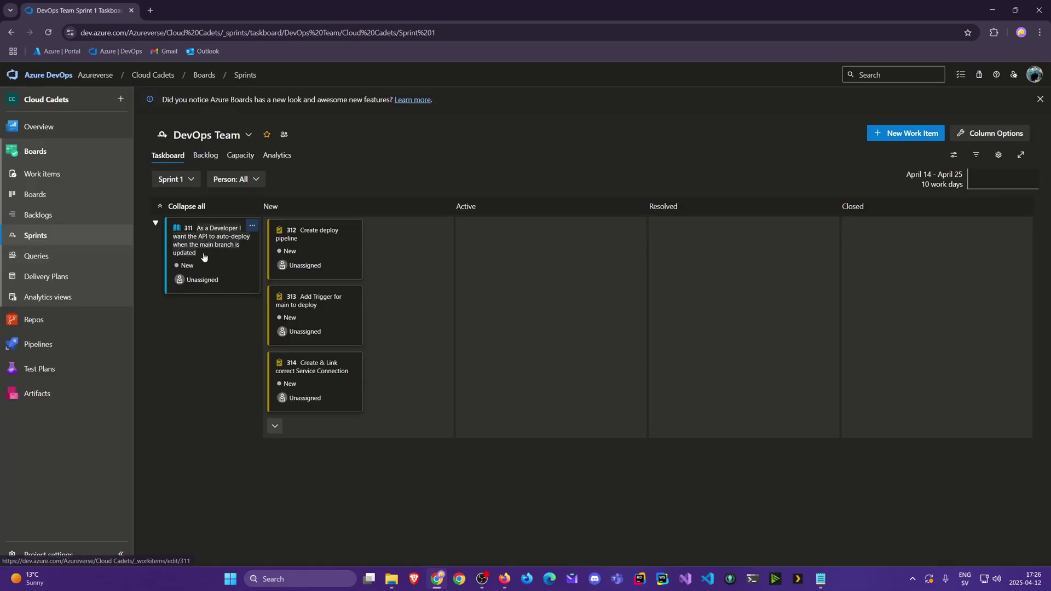
Step: Check the story points and priority in the API auto-deploy user story's details
{"action": "left_click", "coordinate": [253, 228]}
{"action": "left_click", "coordinate": [253, 228]}
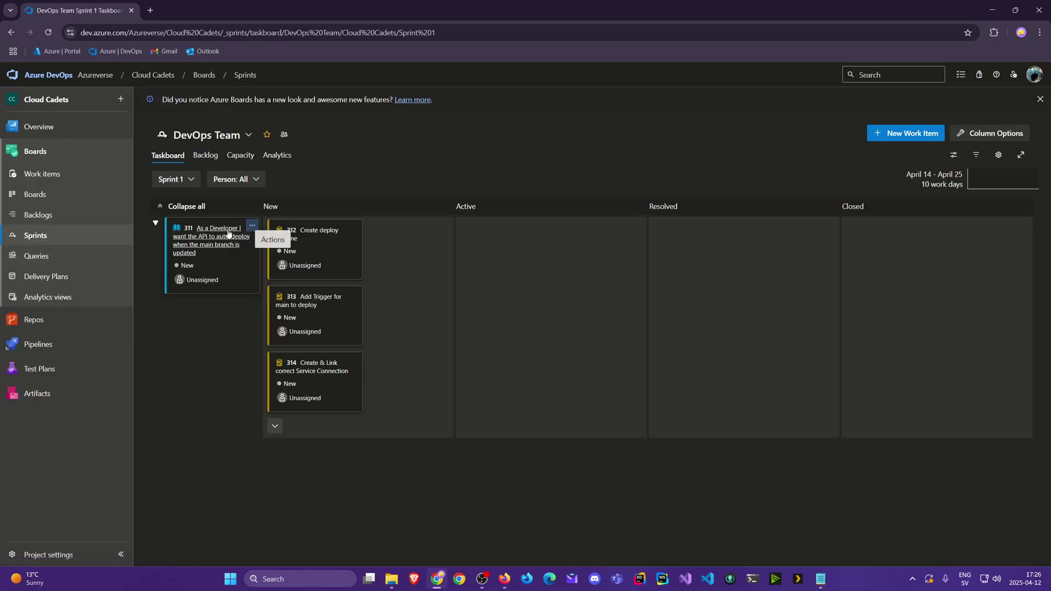
{"action": "left_click", "coordinate": [229, 231]}
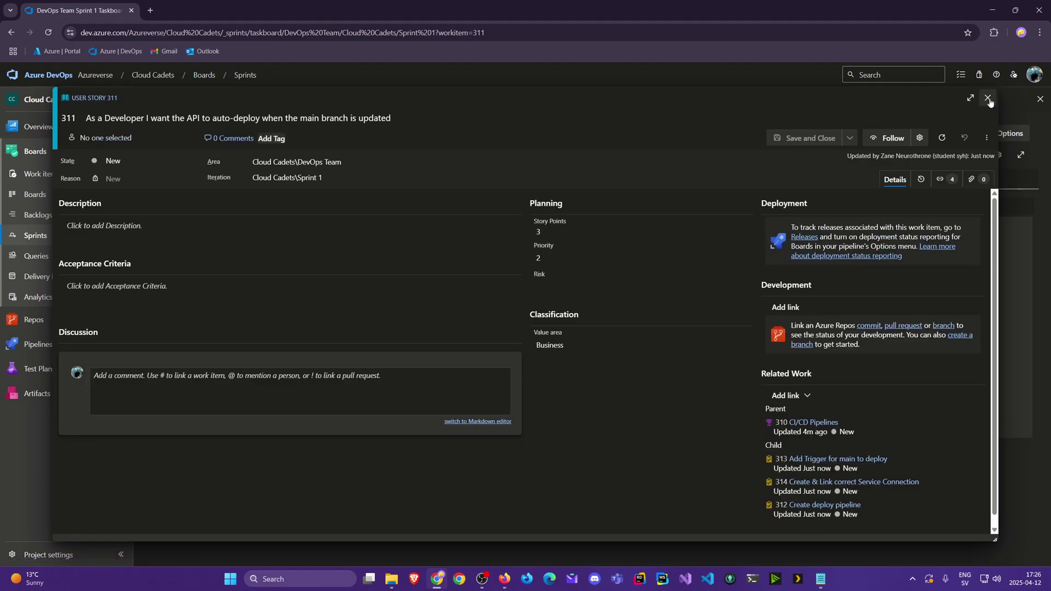
{"action": "left_click", "coordinate": [990, 96]}
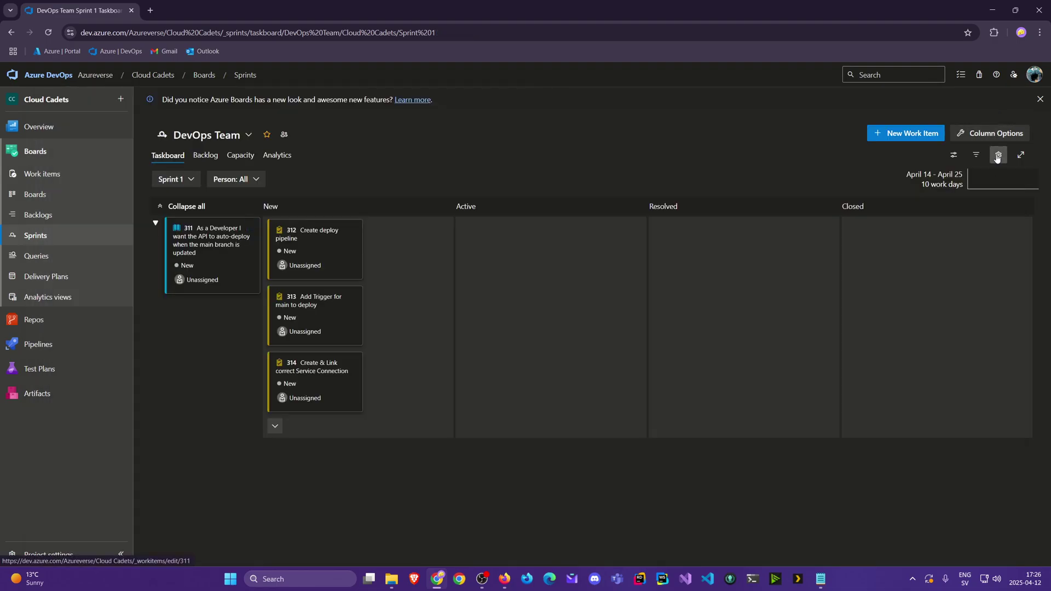
Step: In the taskboard's card field settings, add Story Points as an additional field on User Story cards
{"action": "left_click", "coordinate": [998, 155]}
{"action": "left_click", "coordinate": [604, 163]}
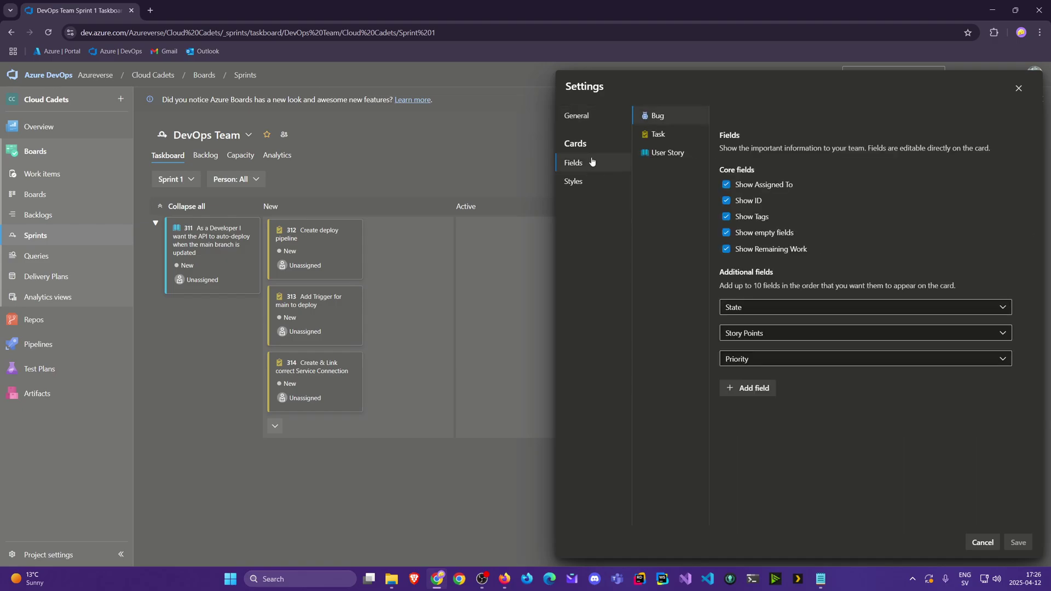
{"action": "left_click", "coordinate": [666, 154]}
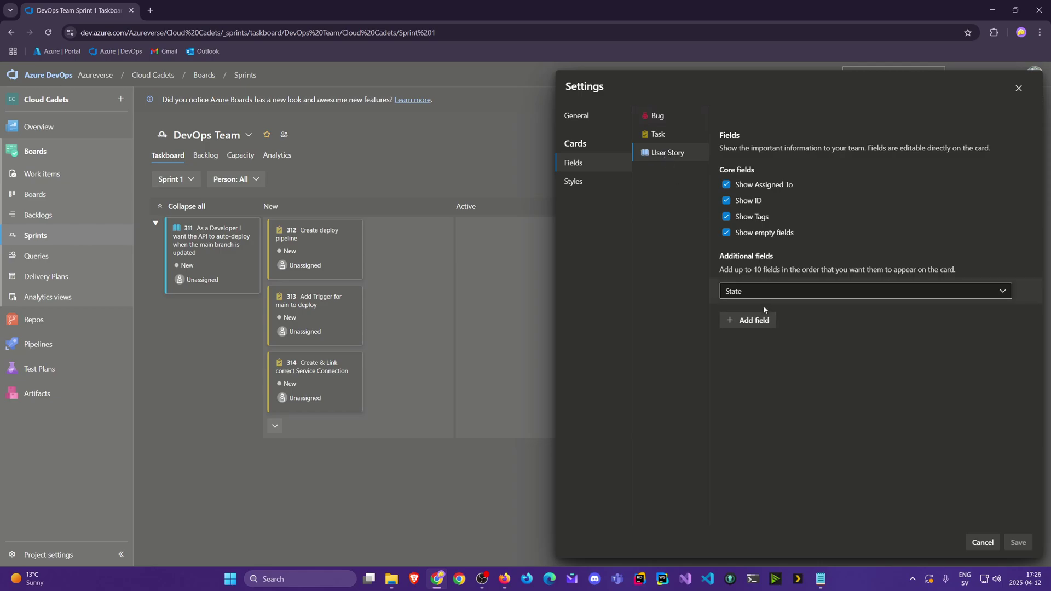
{"action": "left_click", "coordinate": [760, 323]}
{"action": "left_click", "coordinate": [770, 321]}
{"action": "type", "text": "Stor"}
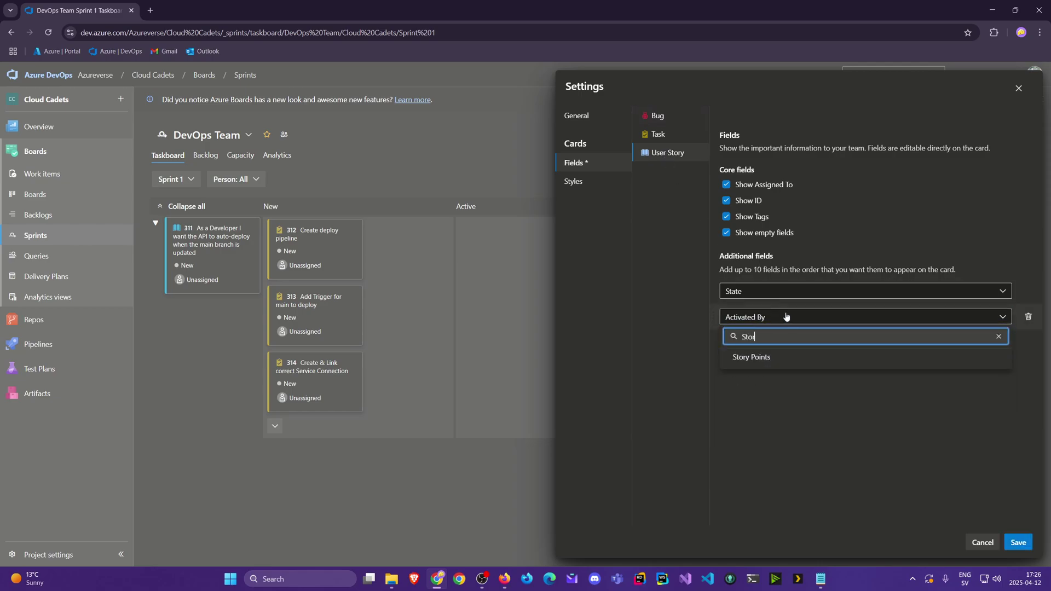
{"action": "key", "text": "Down"}
{"action": "key", "text": "Return"}
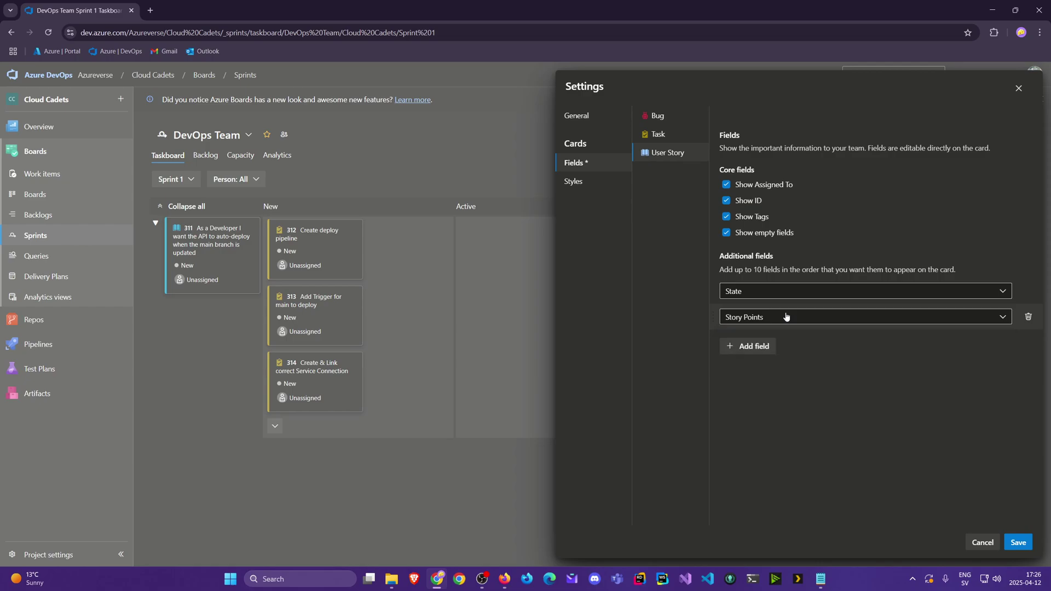
Step: Add Priority as another additional field on User Story cards and save the settings
{"action": "left_click", "coordinate": [760, 346]}
{"action": "left_click", "coordinate": [759, 346]}
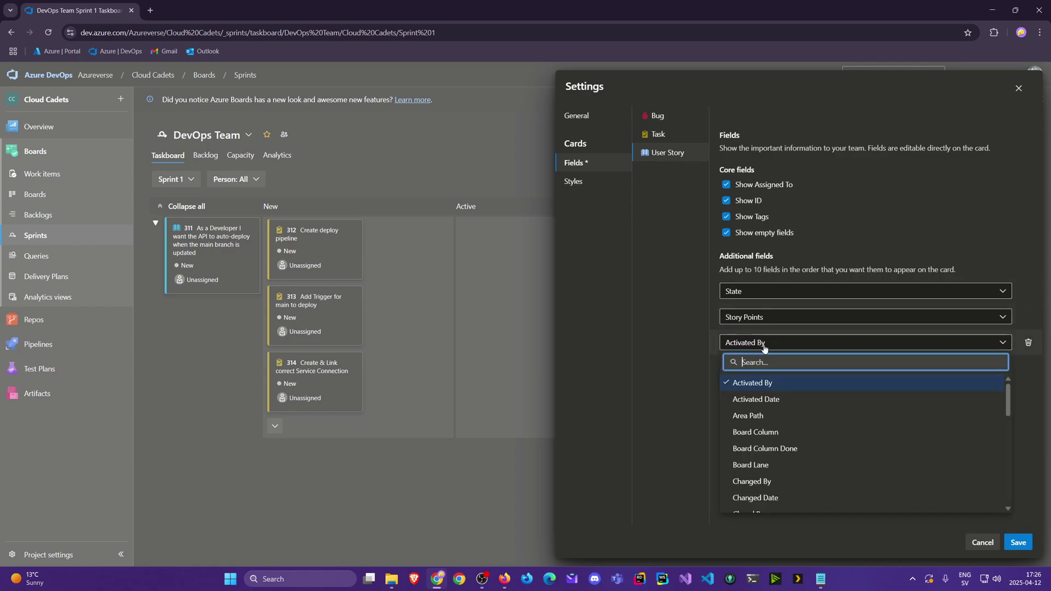
{"action": "type", "text": "Prior"}
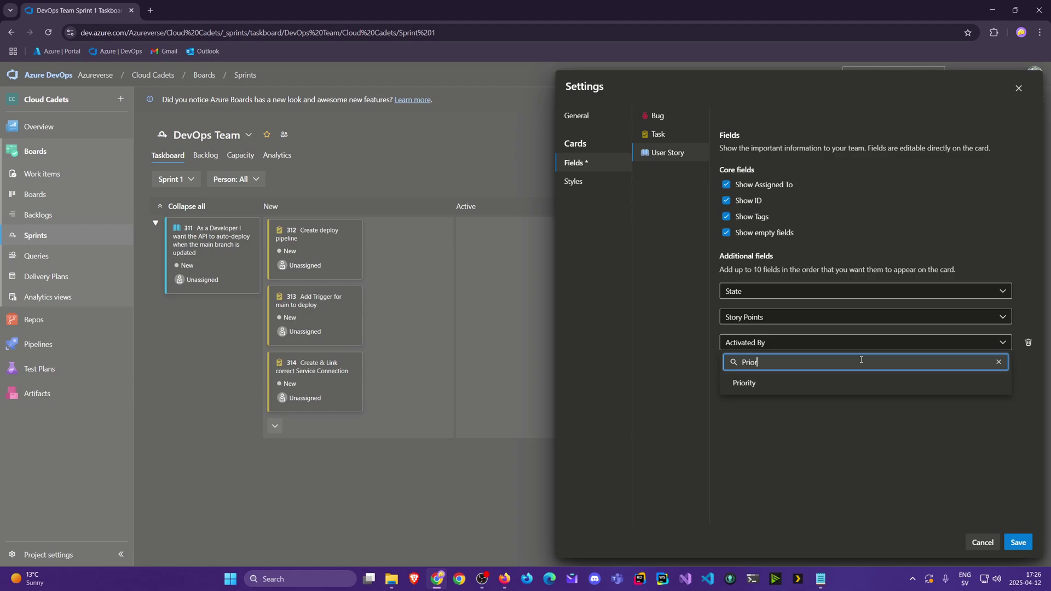
{"action": "left_click", "coordinate": [802, 382]}
{"action": "left_click", "coordinate": [1017, 541]}
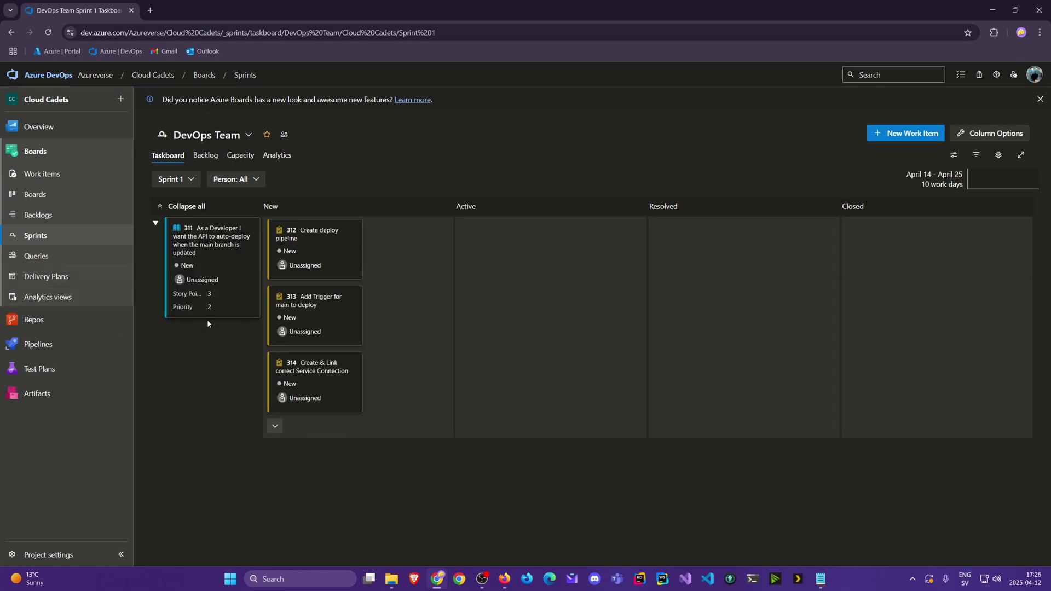
Step: Assign the API auto-deploy user story to the suggested team member and view the Sprint 1 backlog
{"action": "left_click", "coordinate": [202, 280]}
{"action": "left_click", "coordinate": [233, 297]}
{"action": "left_click", "coordinate": [214, 159]}
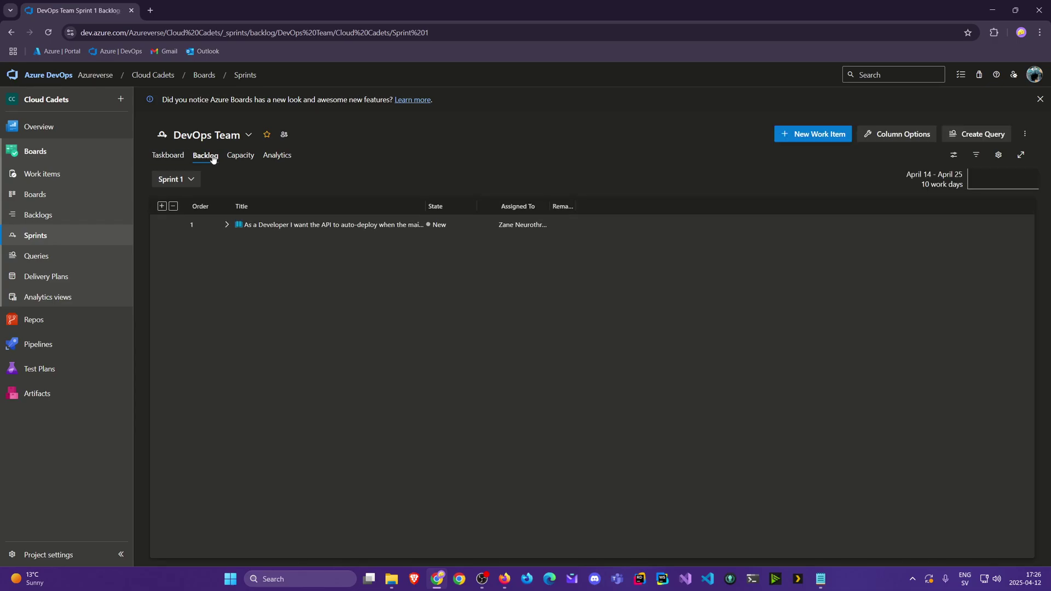
Step: Examine the Sprint 1 capacity and activity options for the DevOps Team, and the capacity for the Cloud Cadets Team
{"action": "left_click", "coordinate": [232, 159]}
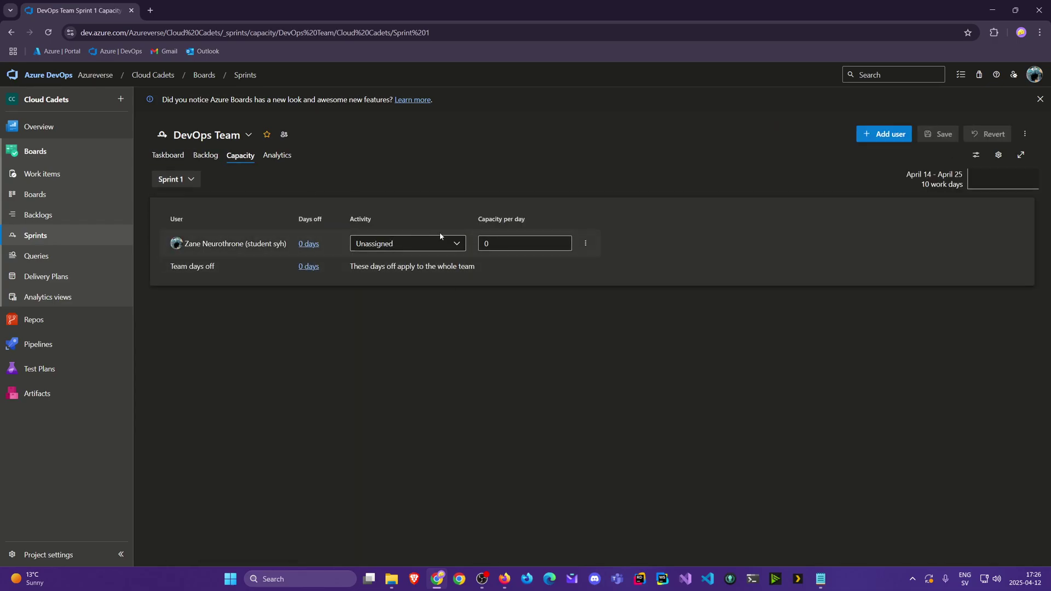
{"action": "left_click", "coordinate": [443, 246]}
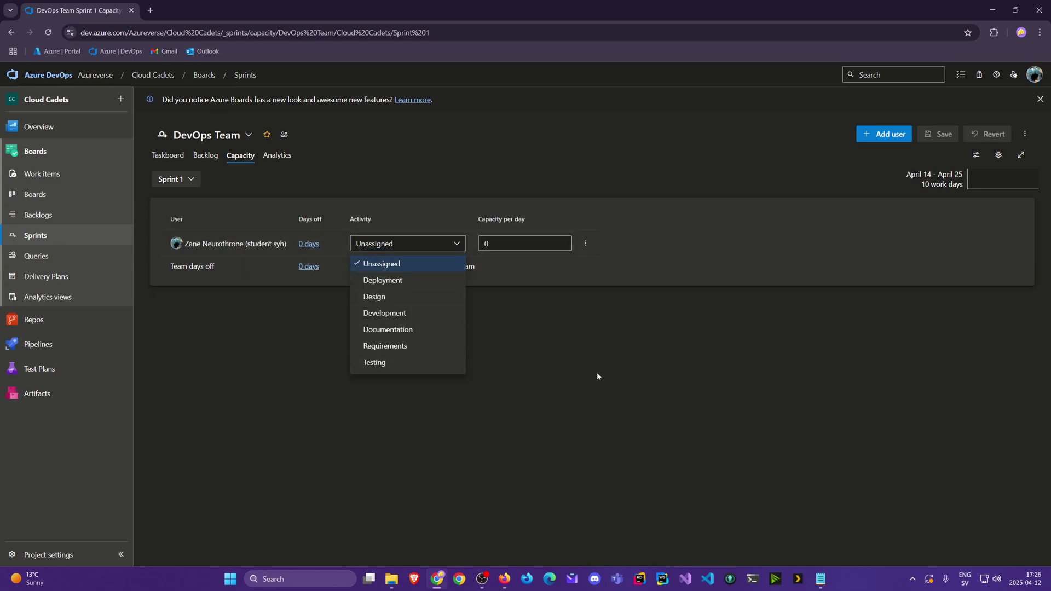
{"action": "left_click", "coordinate": [533, 380]}
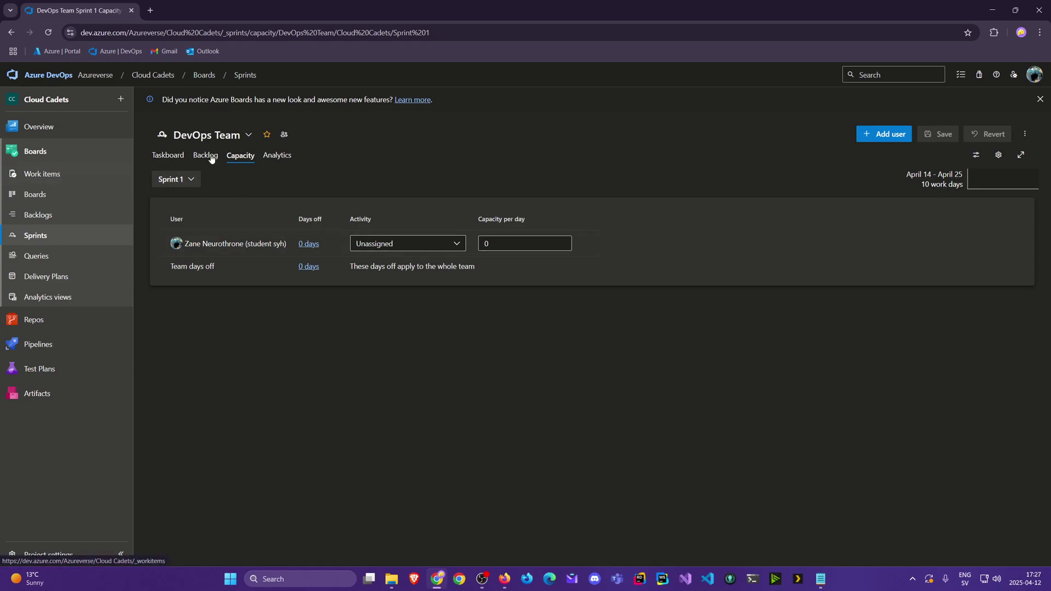
{"action": "left_click", "coordinate": [227, 135]}
{"action": "left_click", "coordinate": [209, 176]}
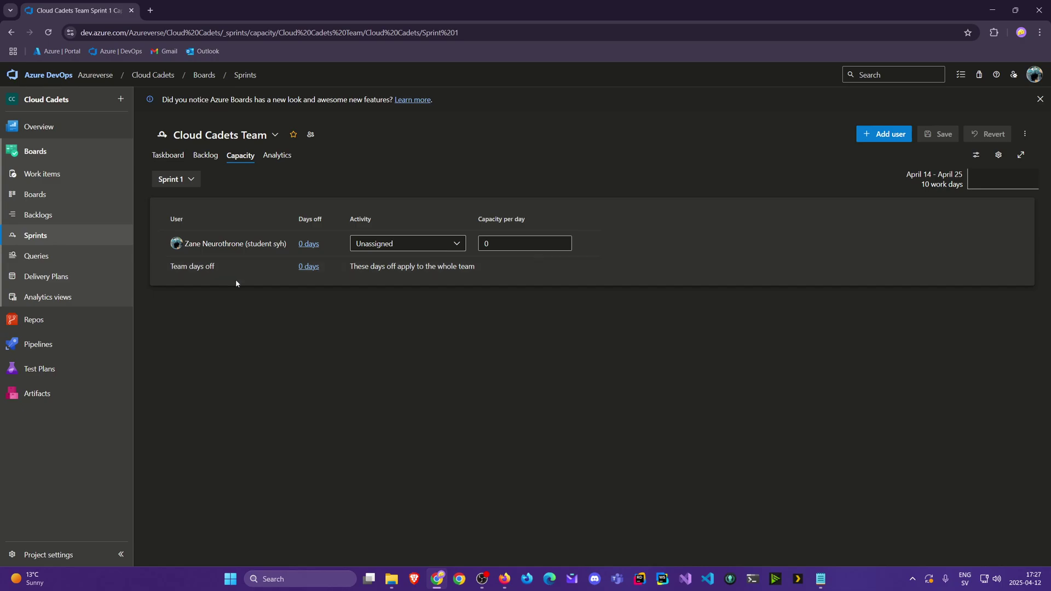
{"action": "left_click", "coordinate": [263, 138]}
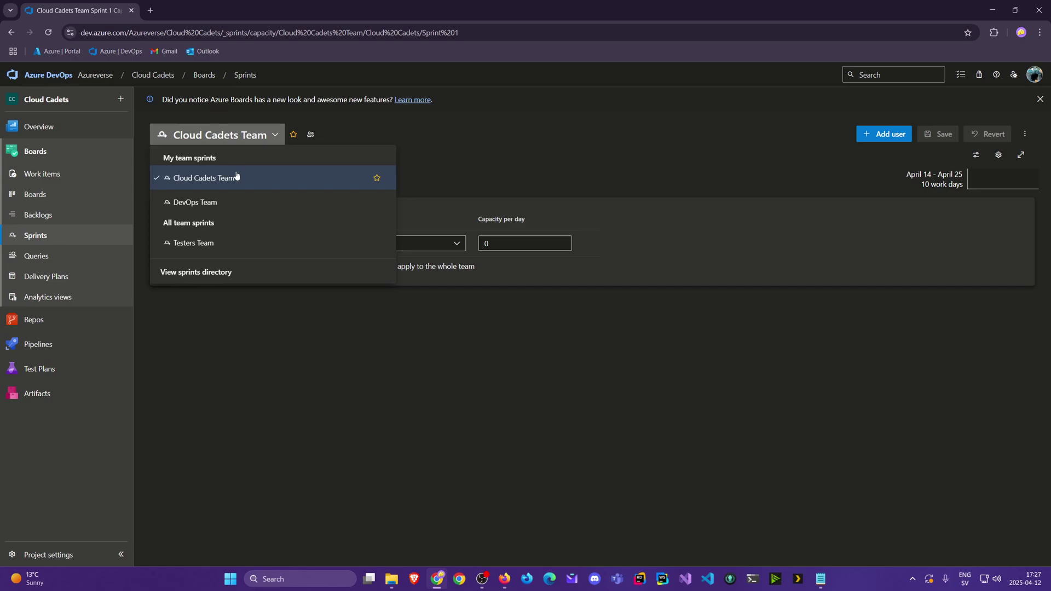
{"action": "left_click", "coordinate": [398, 329]}
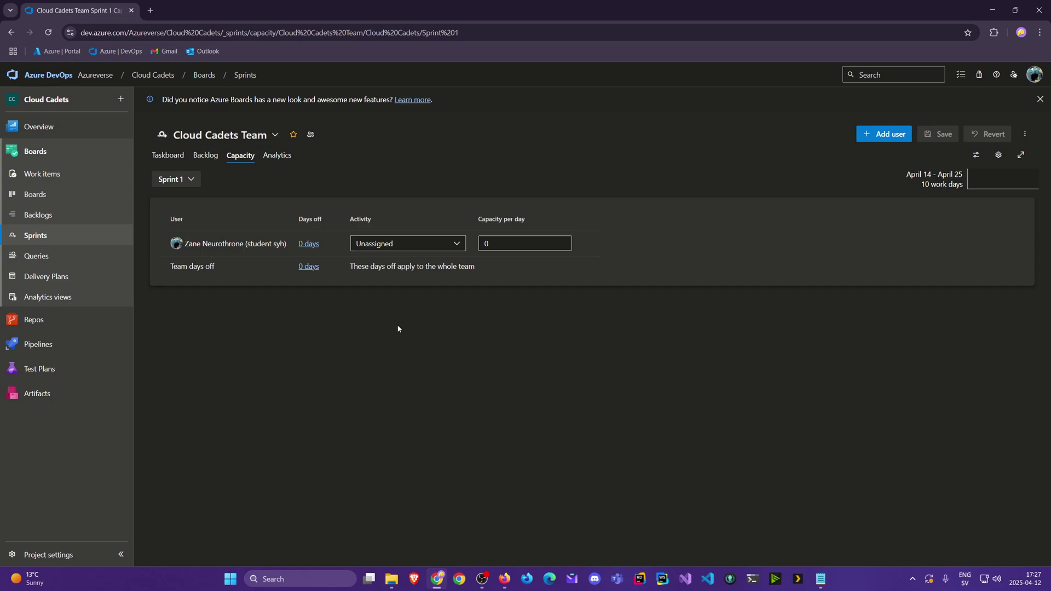
Step: Review the Cloud Cadets Team's backlog and the project's recently updated work items with their area paths, hiding the filter bar
{"action": "left_click", "coordinate": [63, 217]}
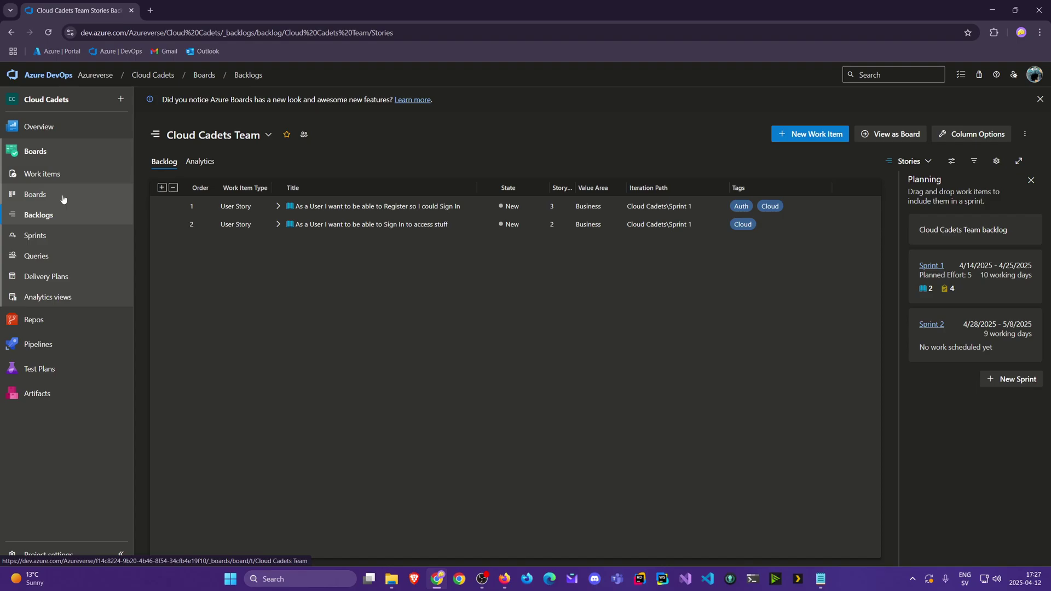
{"action": "left_click", "coordinate": [63, 198]}
{"action": "left_click", "coordinate": [71, 181]}
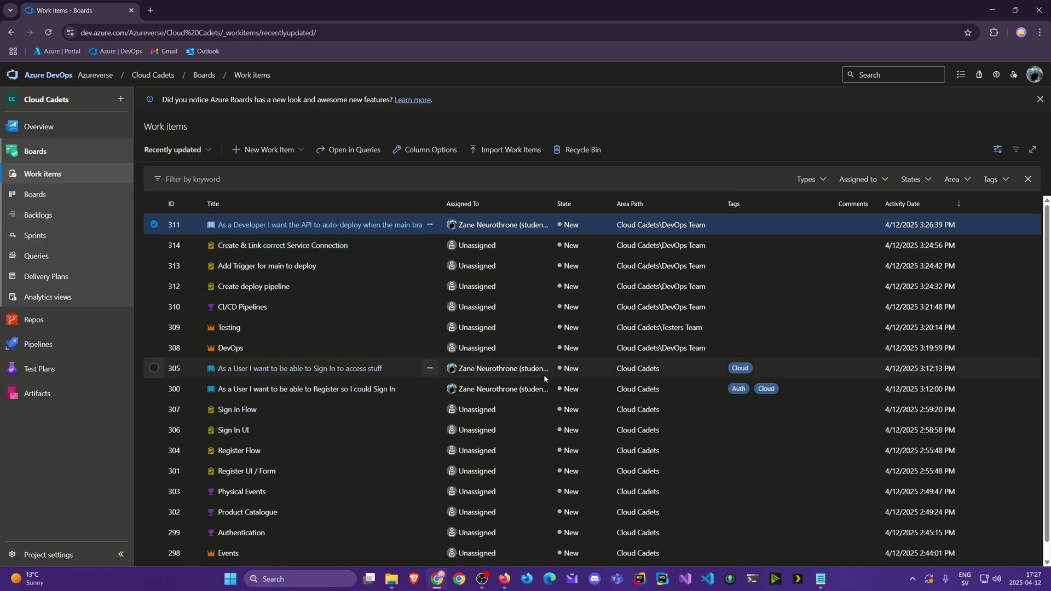
{"action": "scroll", "coordinate": [544, 374], "scroll_direction": "down", "scroll_amount": 1}
{"action": "scroll", "coordinate": [689, 411], "scroll_direction": "up", "scroll_amount": 1}
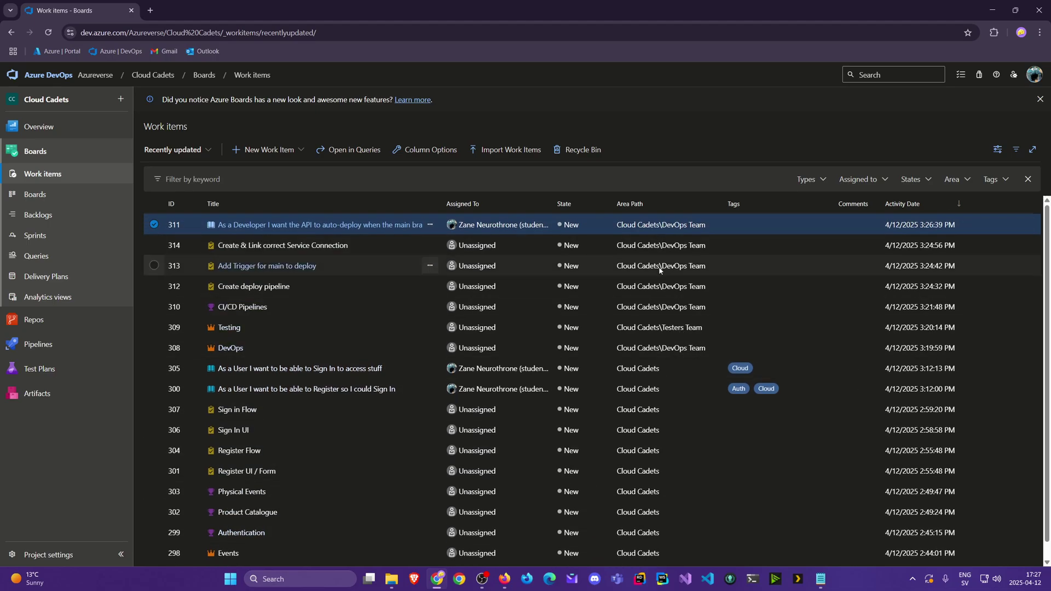
{"action": "scroll", "coordinate": [588, 454], "scroll_direction": "down", "scroll_amount": 1}
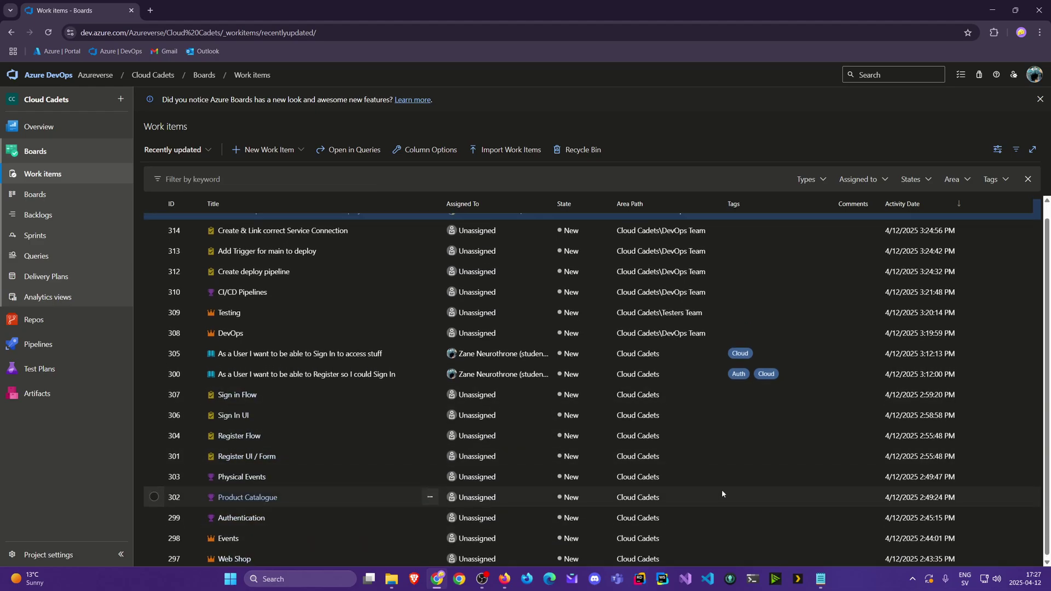
{"action": "scroll", "coordinate": [711, 488], "scroll_direction": "up", "scroll_amount": 1}
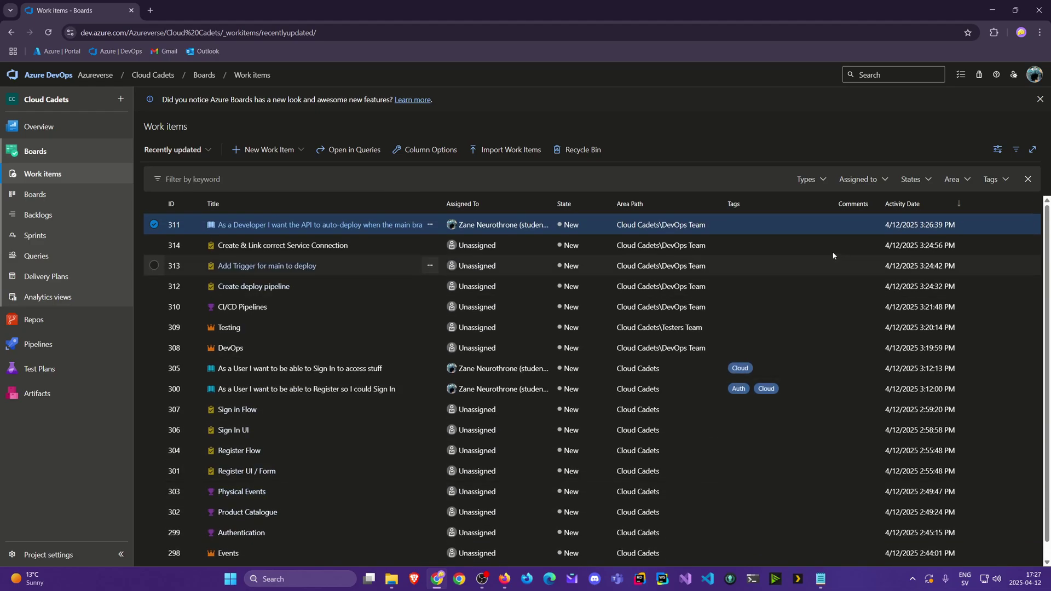
{"action": "left_click", "coordinate": [1028, 179]}
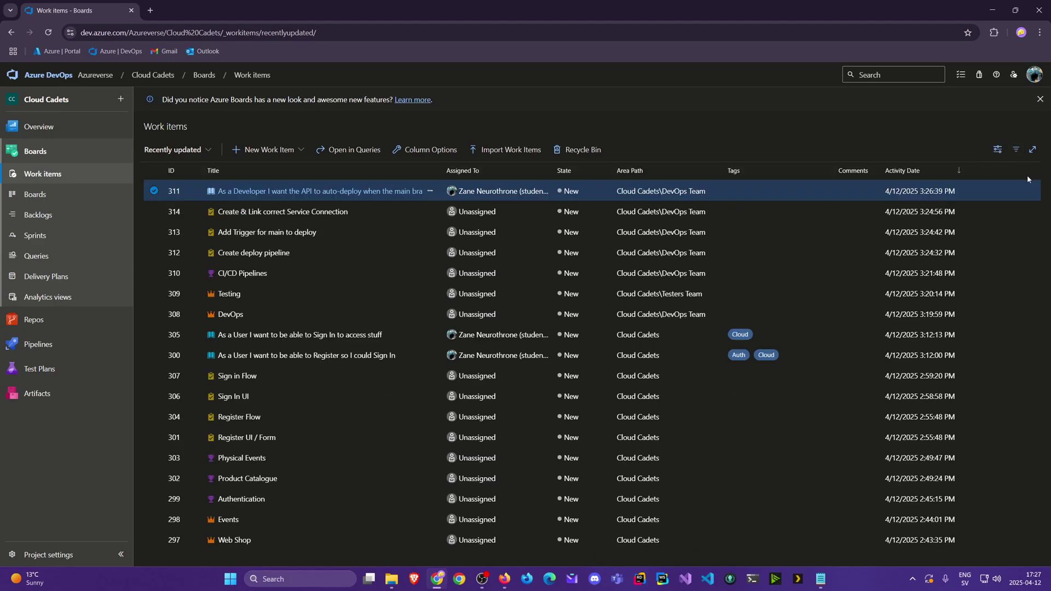